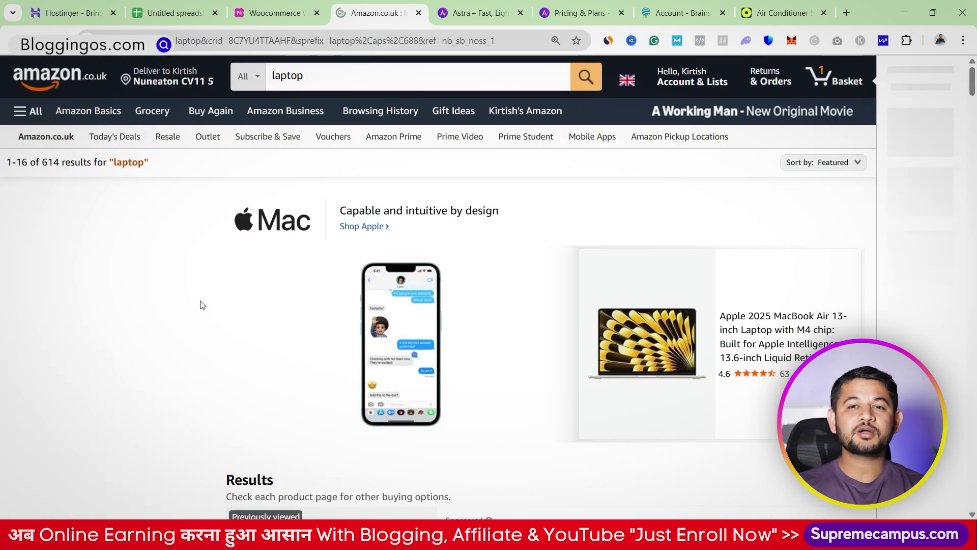
Step: Open the first laptop result's product page and expand its full specifications list
{"action": "scroll", "coordinate": [450, 305], "scroll_direction": "down", "scroll_amount": 5}
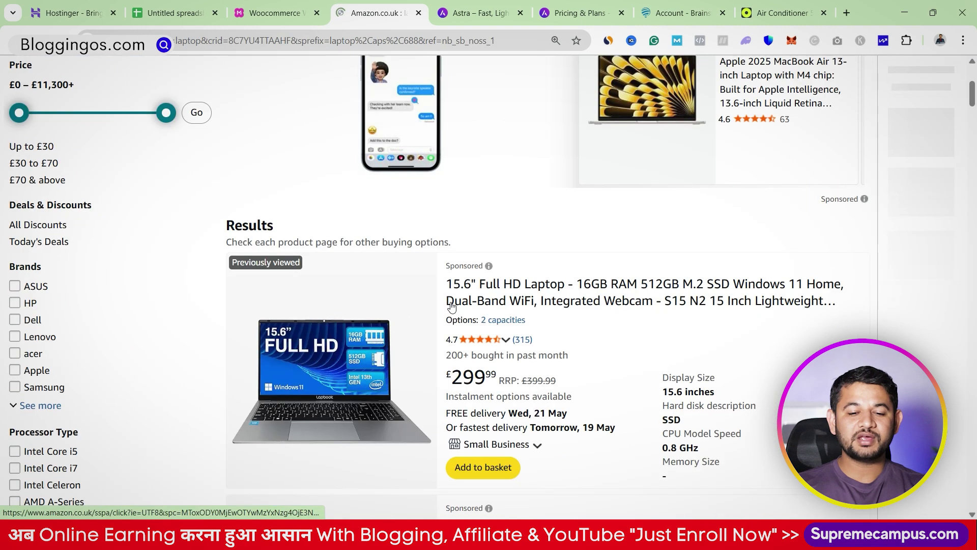
{"action": "left_click", "coordinate": [540, 291]}
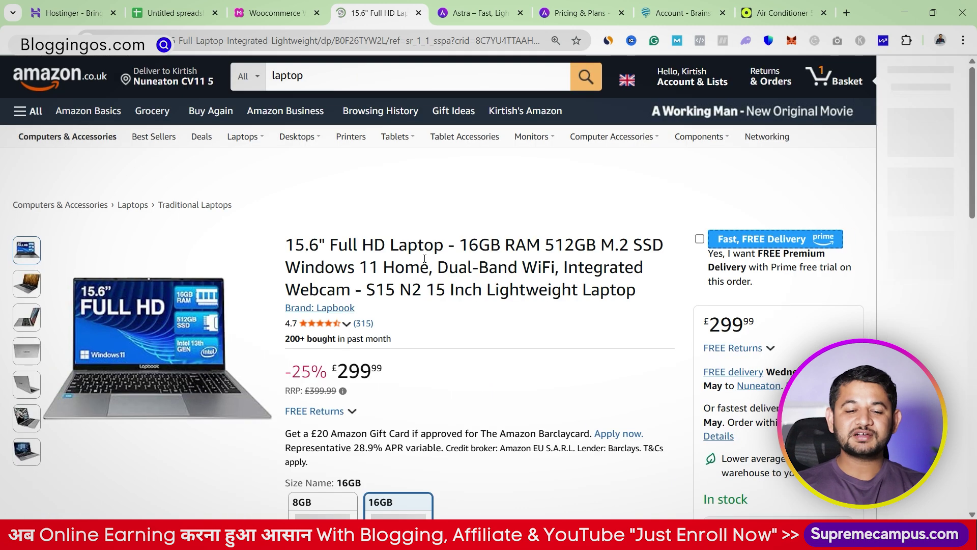
{"action": "scroll", "coordinate": [345, 264], "scroll_direction": "down", "scroll_amount": 3}
{"action": "scroll", "coordinate": [345, 264], "scroll_direction": "down", "scroll_amount": 3}
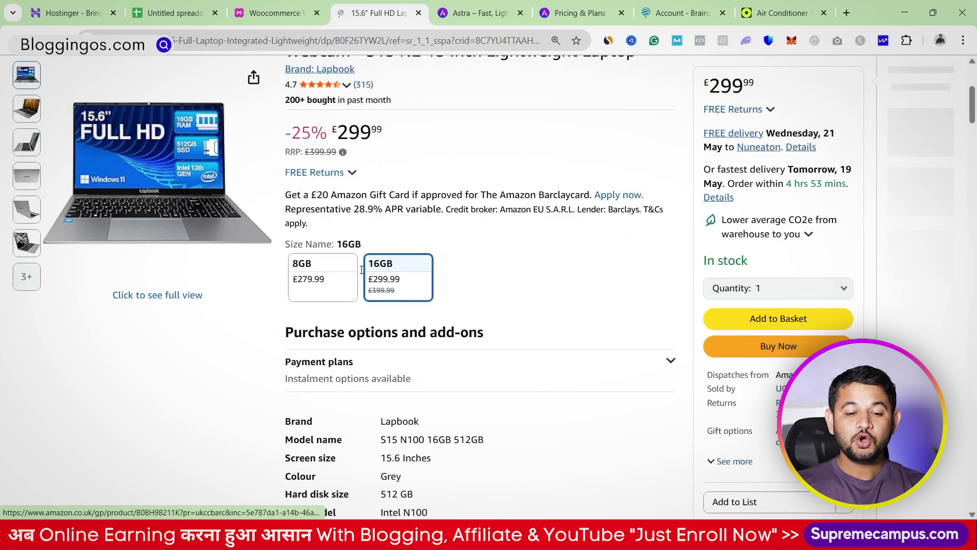
{"action": "left_click", "coordinate": [315, 405]}
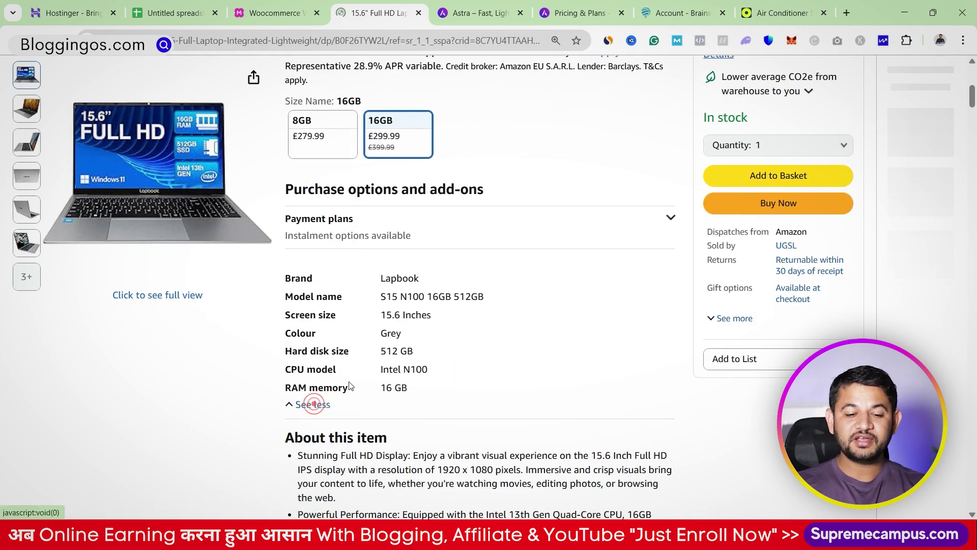
Step: Choose the 8GB RAM, 512GB SSD version at £279.99 and highlight '512GB' in the title
{"action": "scroll", "coordinate": [404, 316], "scroll_direction": "down", "scroll_amount": 4}
{"action": "scroll", "coordinate": [342, 379], "scroll_direction": "down", "scroll_amount": 5}
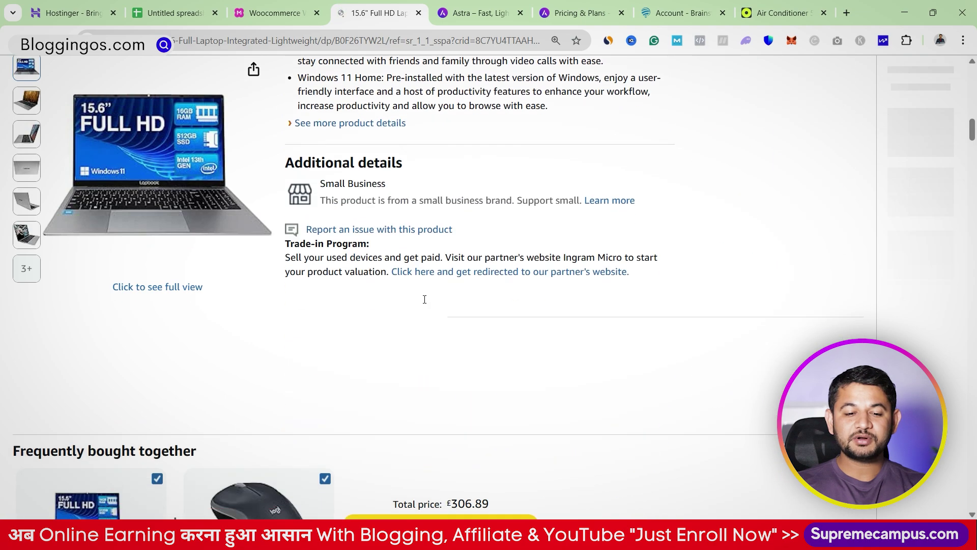
{"action": "scroll", "coordinate": [420, 275], "scroll_direction": "up", "scroll_amount": 12}
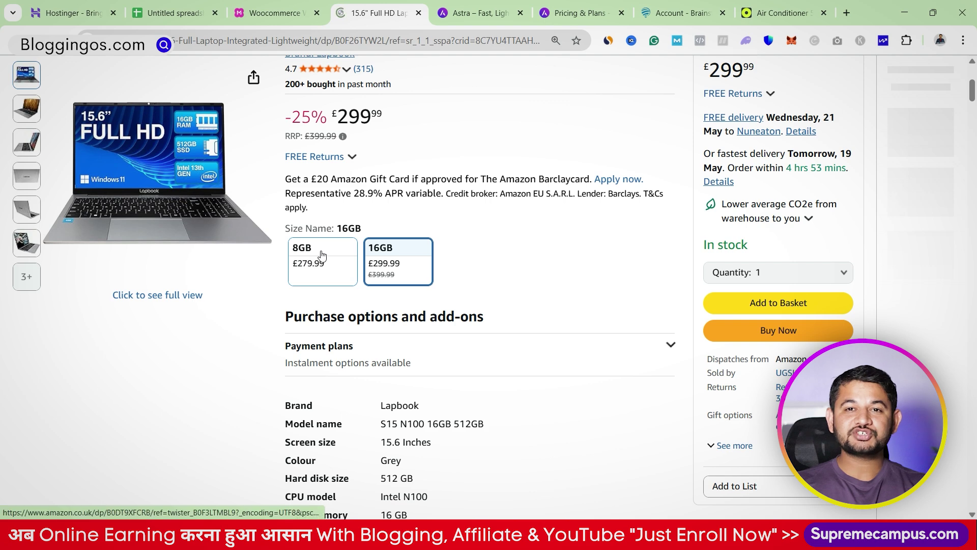
{"action": "left_click", "coordinate": [319, 259]}
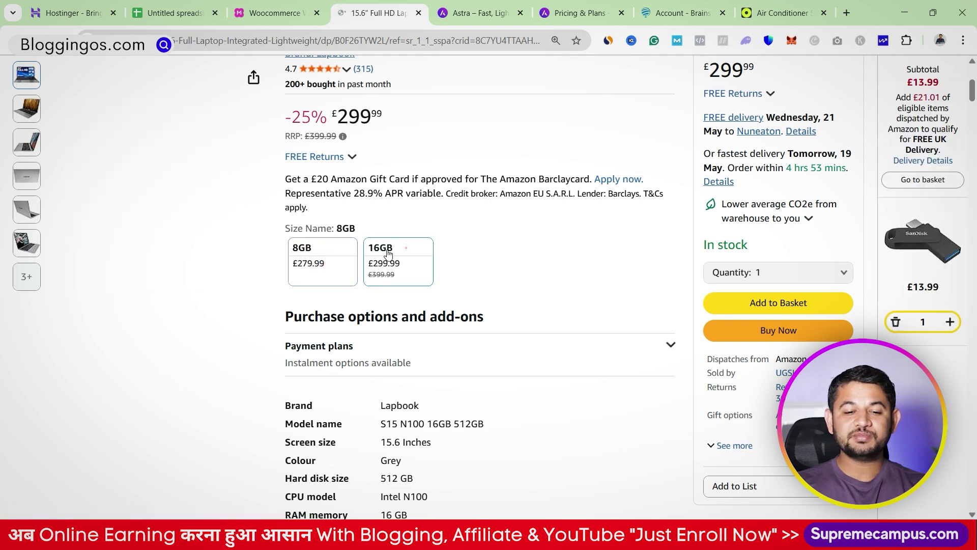
{"action": "left_click", "coordinate": [404, 247]}
{"action": "left_click", "coordinate": [325, 247]}
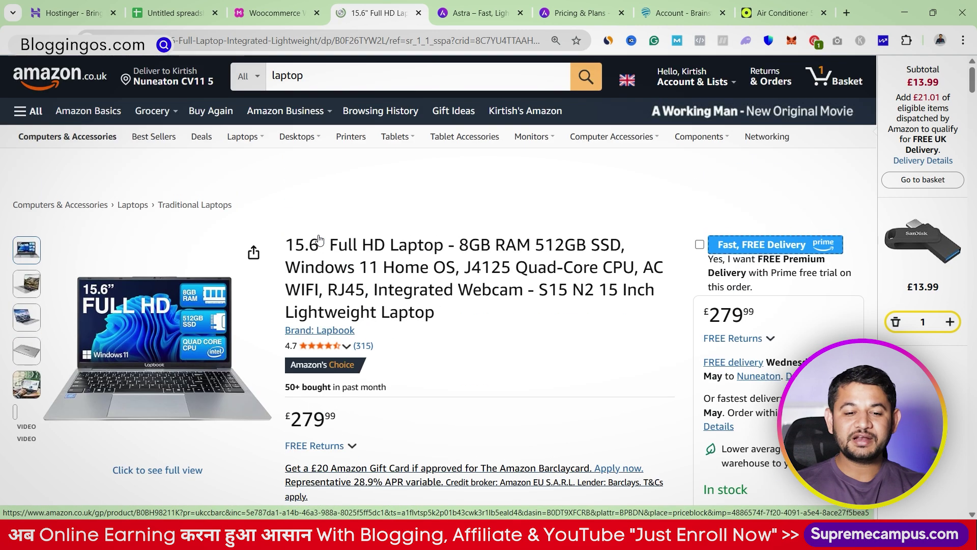
{"action": "left_click_drag", "start_coordinate": [534, 243], "coordinate": [584, 243]}
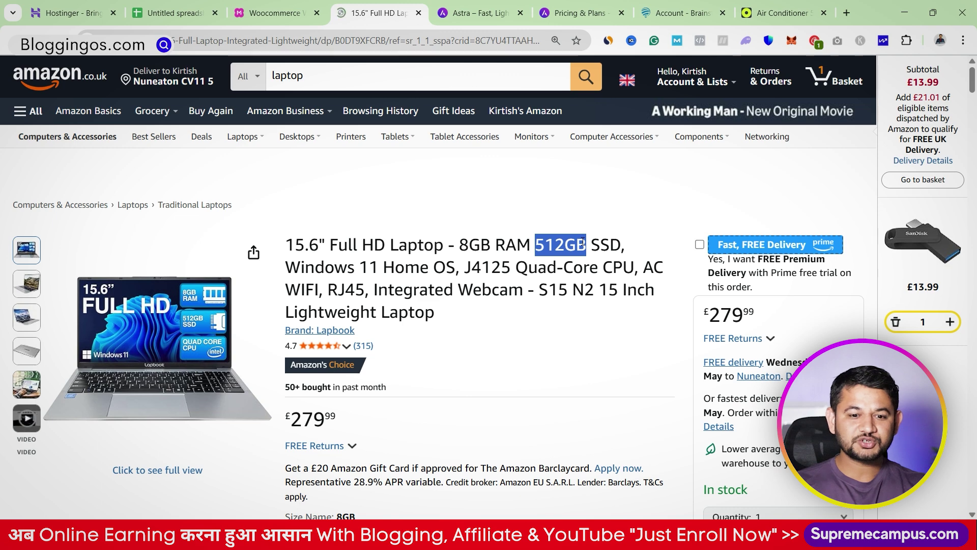
{"action": "scroll", "coordinate": [475, 280], "scroll_direction": "down", "scroll_amount": 4}
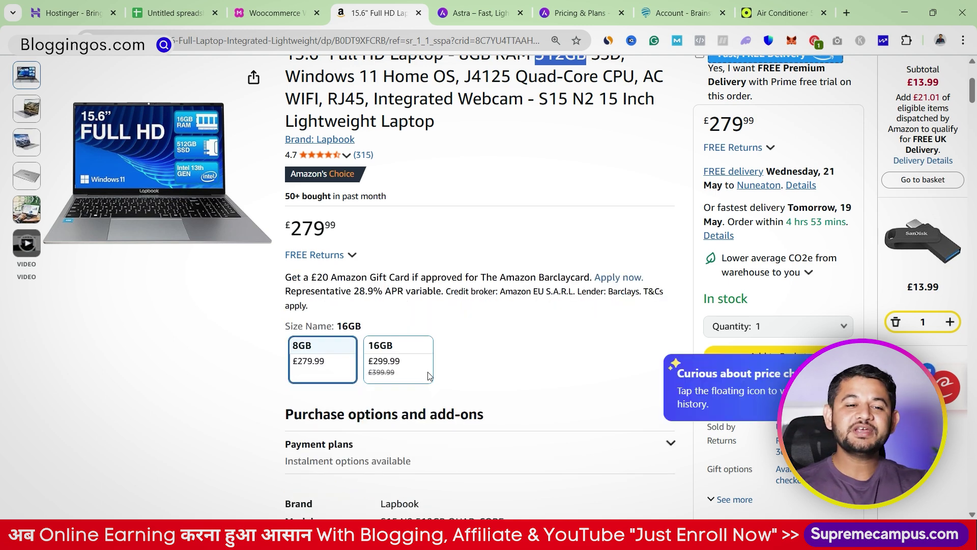
Step: Read the laptop's D2 description in the spreadsheet, then bring up the Woocommerce Website in 2025 mind map
{"action": "left_click", "coordinate": [168, 13]}
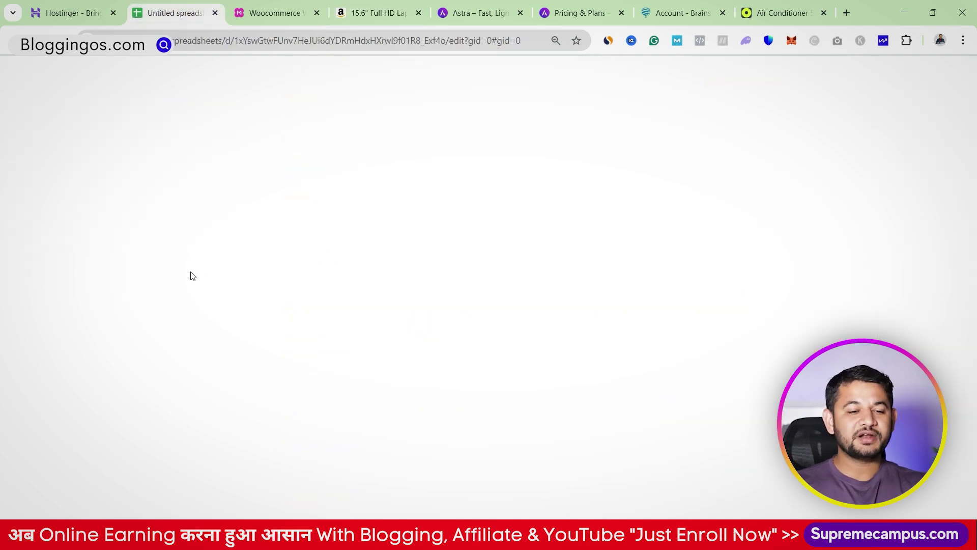
{"action": "left_click", "coordinate": [686, 234]}
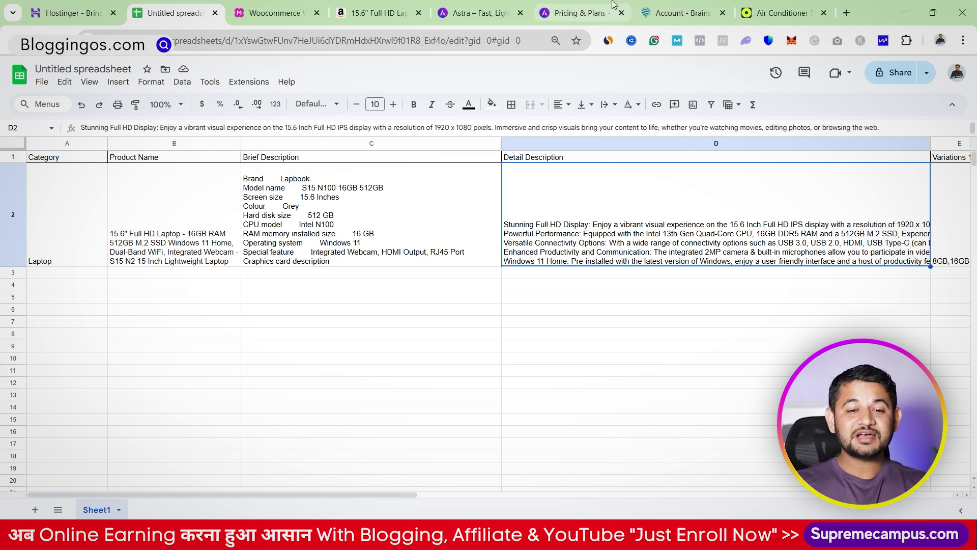
{"action": "left_click", "coordinate": [274, 12]}
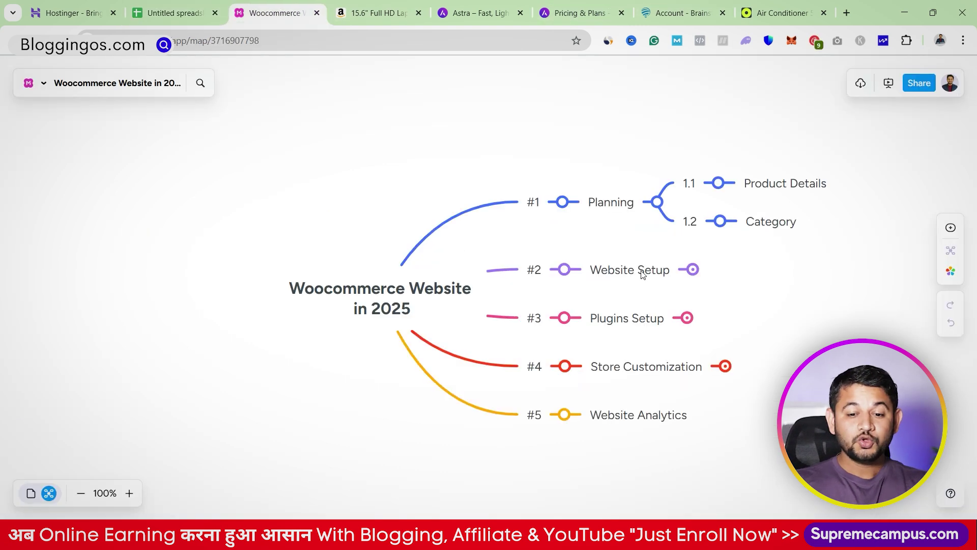
Step: Expand Website Setup to reveal Hosting, Domain and Theme, then return to the Amazon laptop page
{"action": "left_click", "coordinate": [693, 270]}
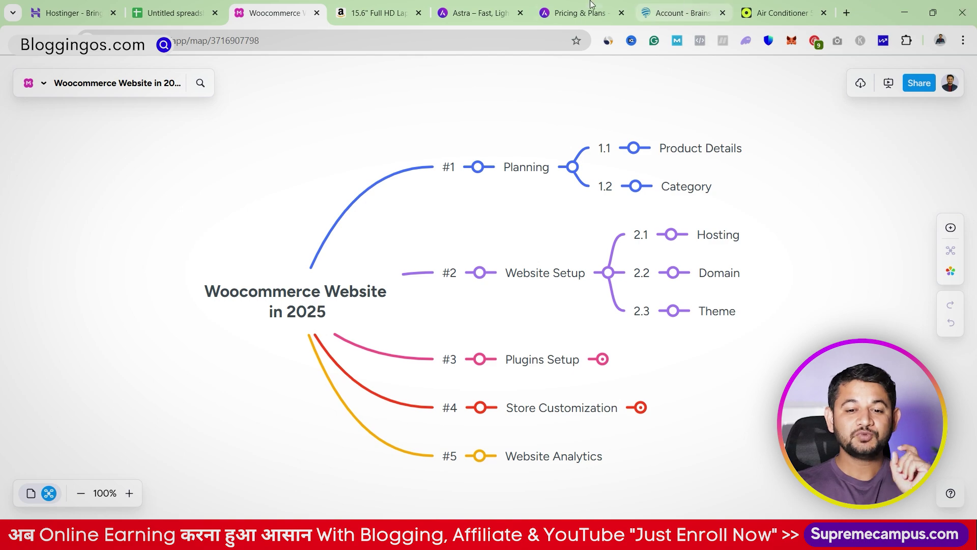
{"action": "left_click", "coordinate": [371, 4]}
Step: Move from the laptop page to the tronmart Air Conditioner 5000 BTU page priced $139.00
{"action": "scroll", "coordinate": [153, 203], "scroll_direction": "up", "scroll_amount": 5}
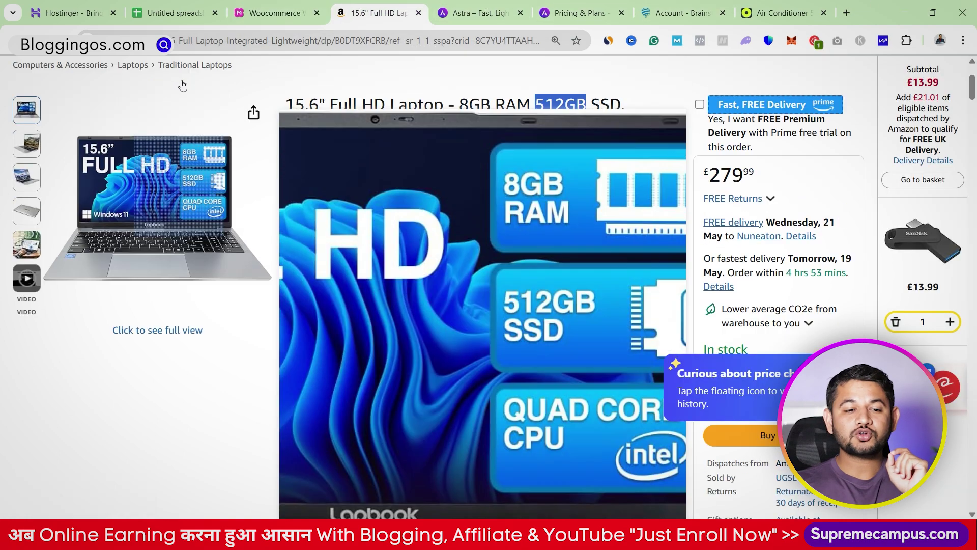
{"action": "mouse_move", "coordinate": [27, 327]}
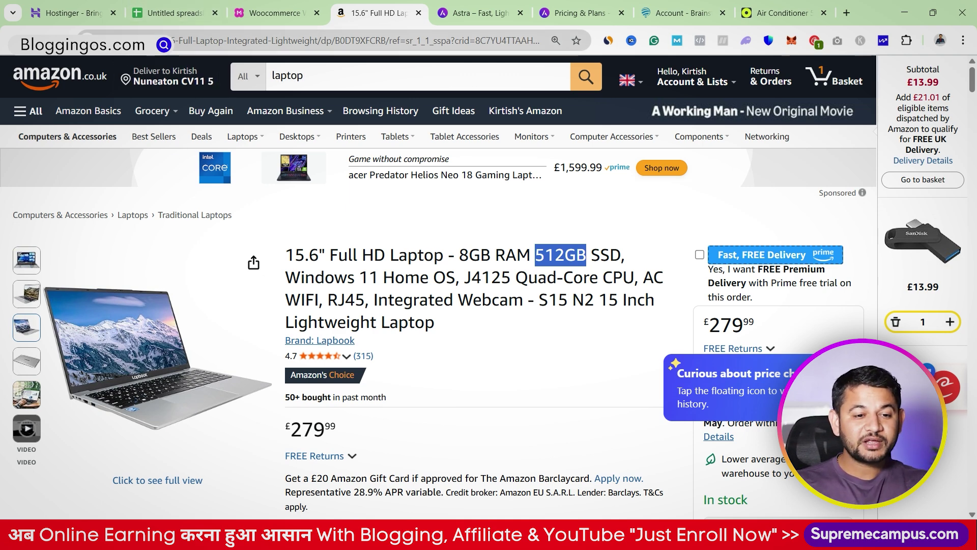
{"action": "double_click", "coordinate": [120, 41]}
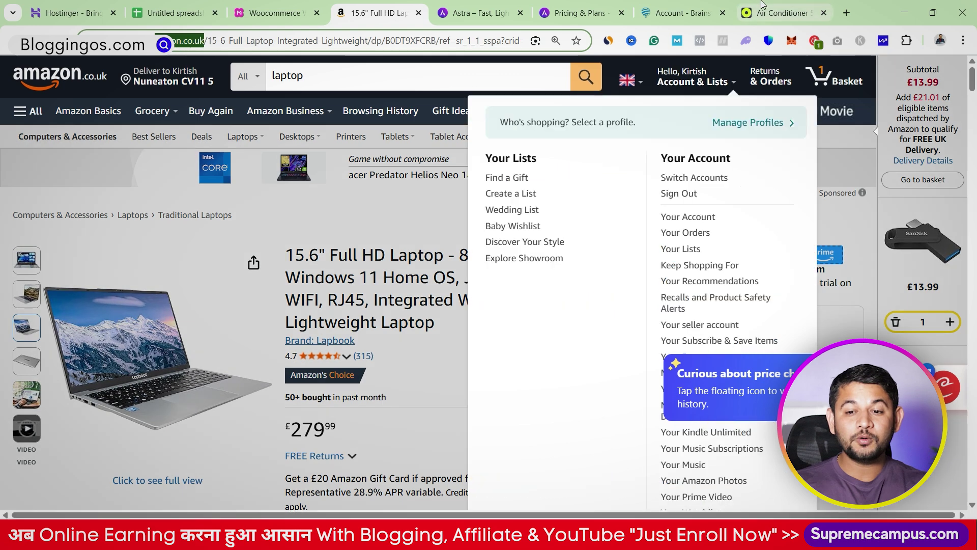
{"action": "key", "text": "ctrl+9"}
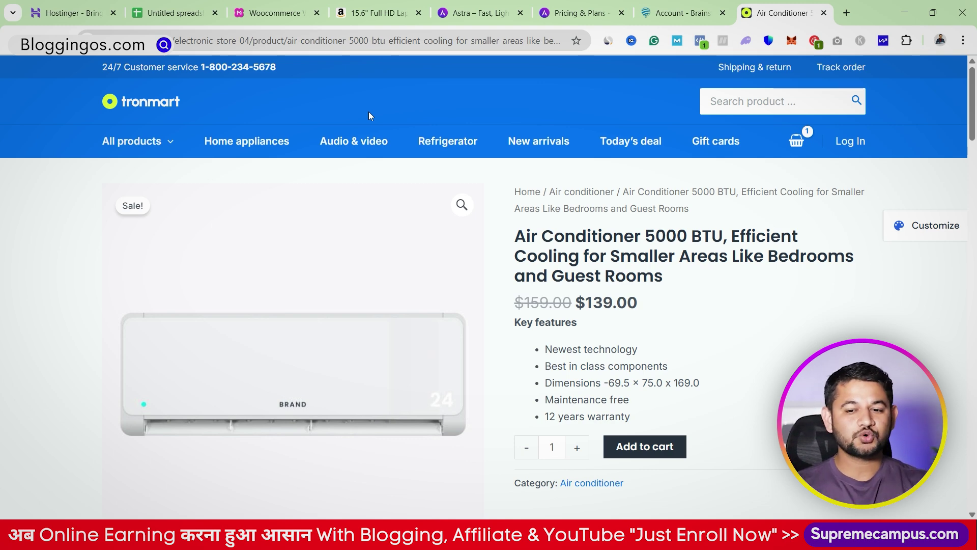
Step: Load hostinger.com in a new tab, showing hosting from ₹149.00/mo
{"action": "left_click", "coordinate": [846, 12]}
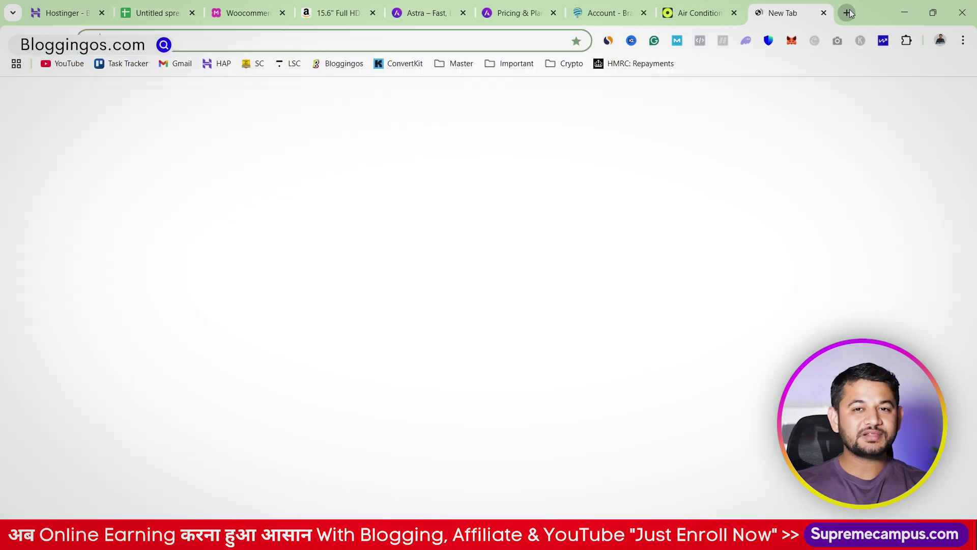
{"action": "type", "text": "hos"}
{"action": "key", "text": "Return"}
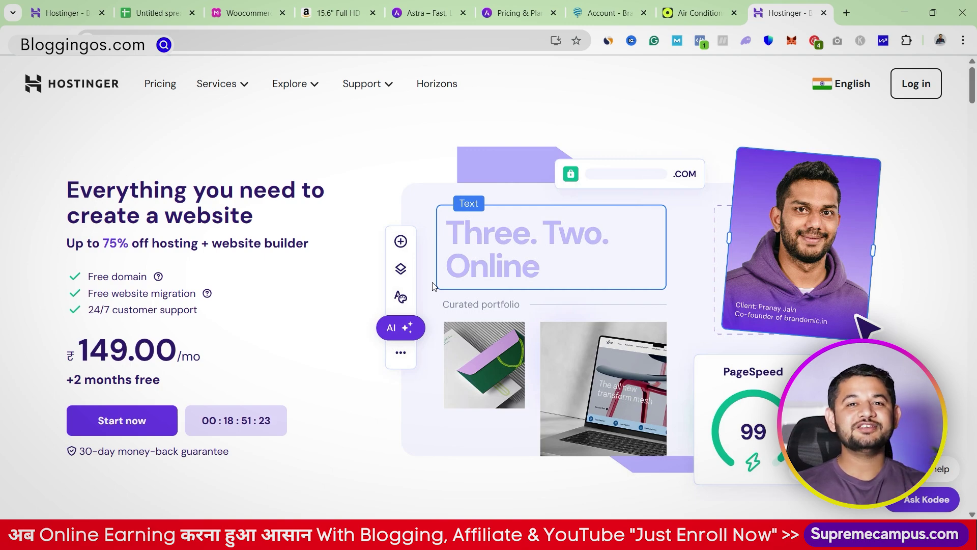
Step: Scroll to the plan cards: Single ₹89, Premium ₹149, Business ₹249, Cloud Startup ₹599 monthly
{"action": "scroll", "coordinate": [432, 288], "scroll_direction": "down", "scroll_amount": 10}
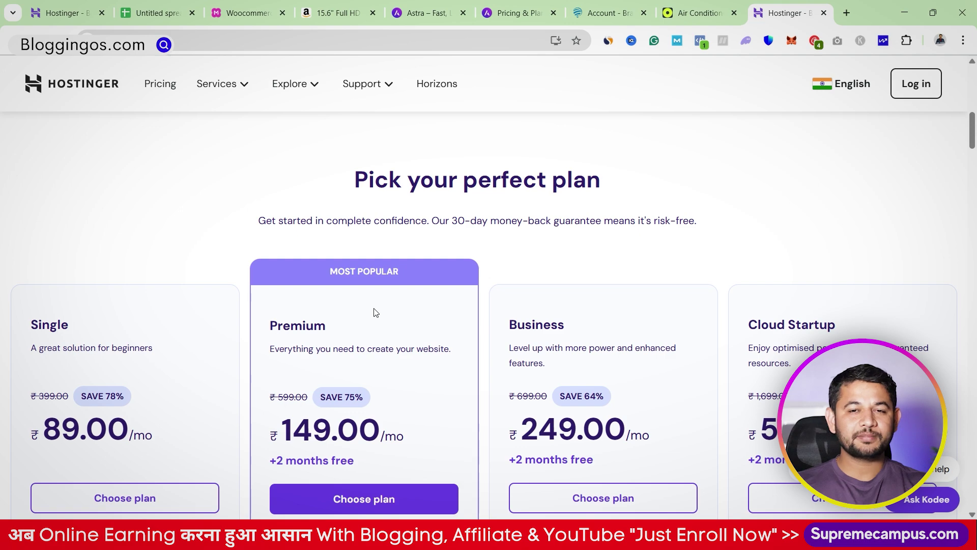
{"action": "scroll", "coordinate": [376, 311], "scroll_direction": "down", "scroll_amount": 3}
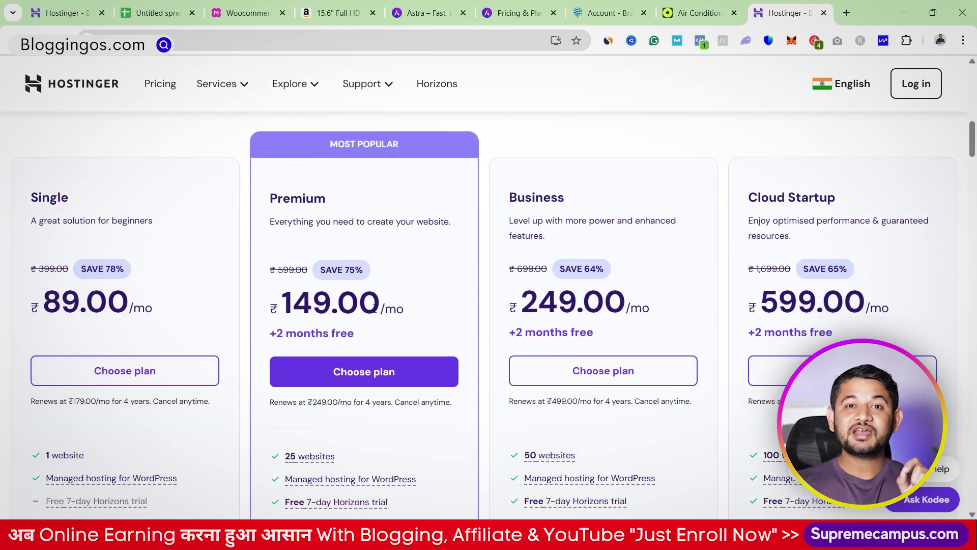
{"action": "scroll", "coordinate": [369, 312], "scroll_direction": "down", "scroll_amount": 4}
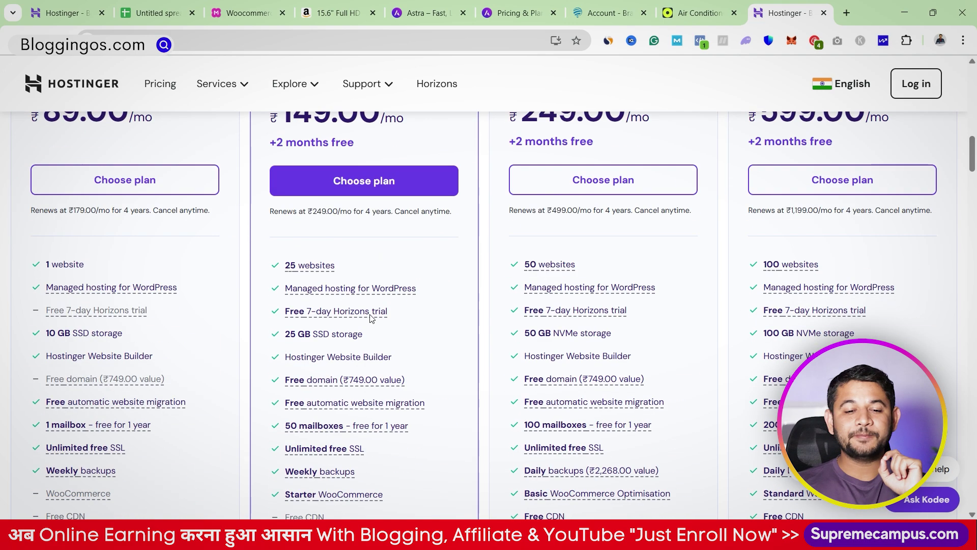
{"action": "scroll", "coordinate": [395, 283], "scroll_direction": "up", "scroll_amount": 4}
{"action": "scroll", "coordinate": [385, 143], "scroll_direction": "down", "scroll_amount": 3}
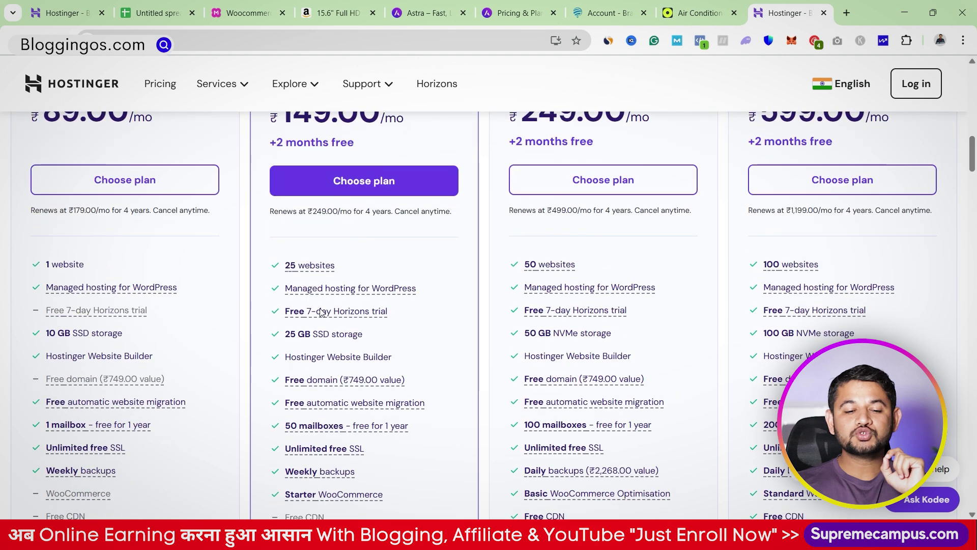
{"action": "left_click_drag", "start_coordinate": [307, 380], "coordinate": [406, 380]}
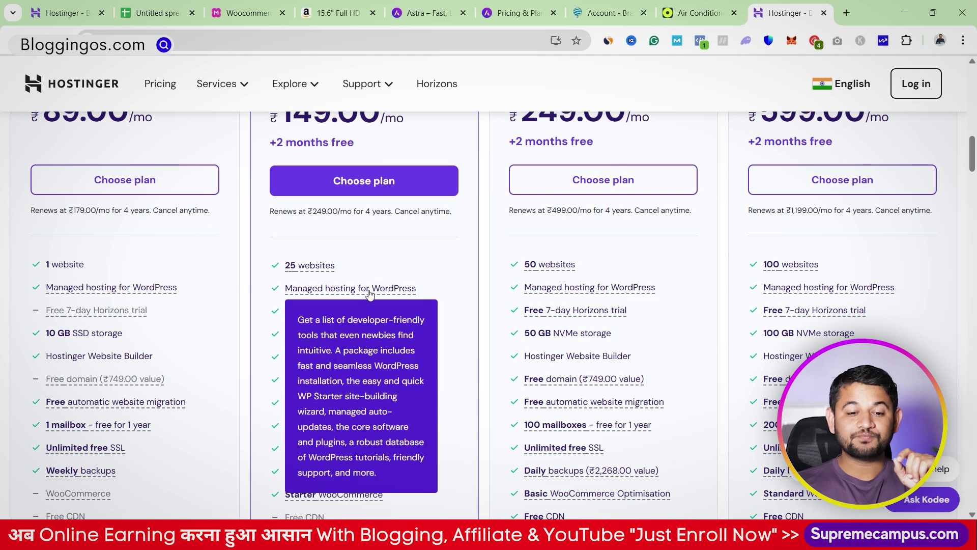
{"action": "scroll", "coordinate": [370, 273], "scroll_direction": "up", "scroll_amount": 2}
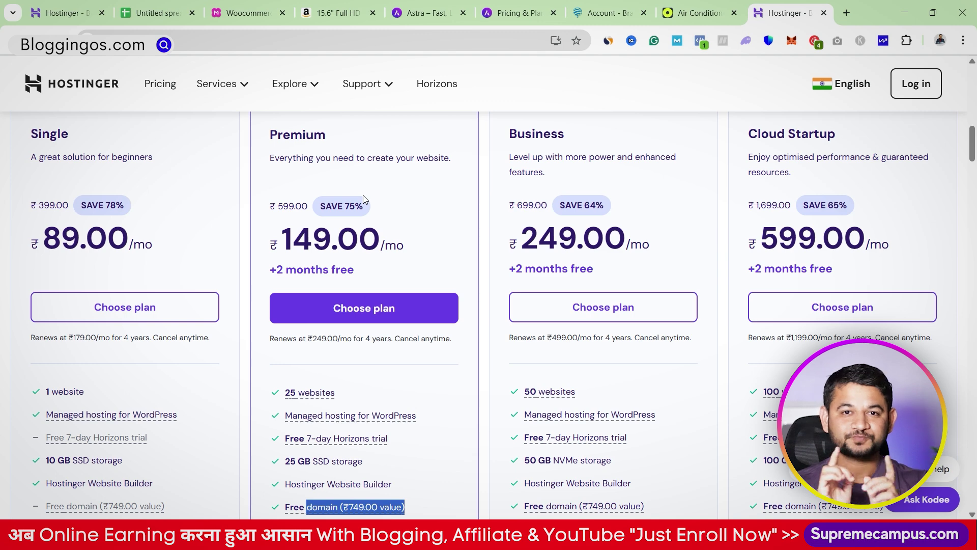
Step: Add the Premium plan to the cart with a 24-month billing period, ₹4,296.00 subtotal
{"action": "left_click", "coordinate": [349, 308]}
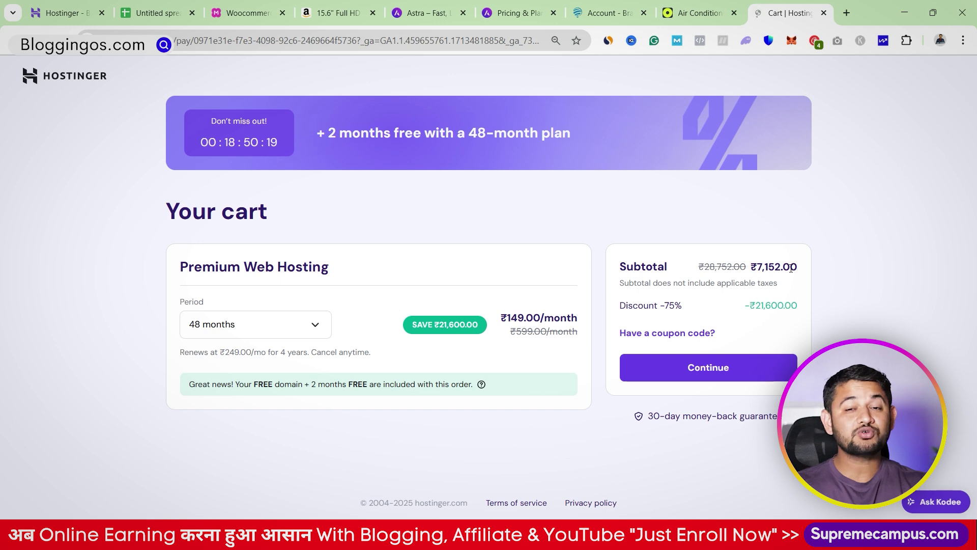
{"action": "left_click", "coordinate": [254, 321]}
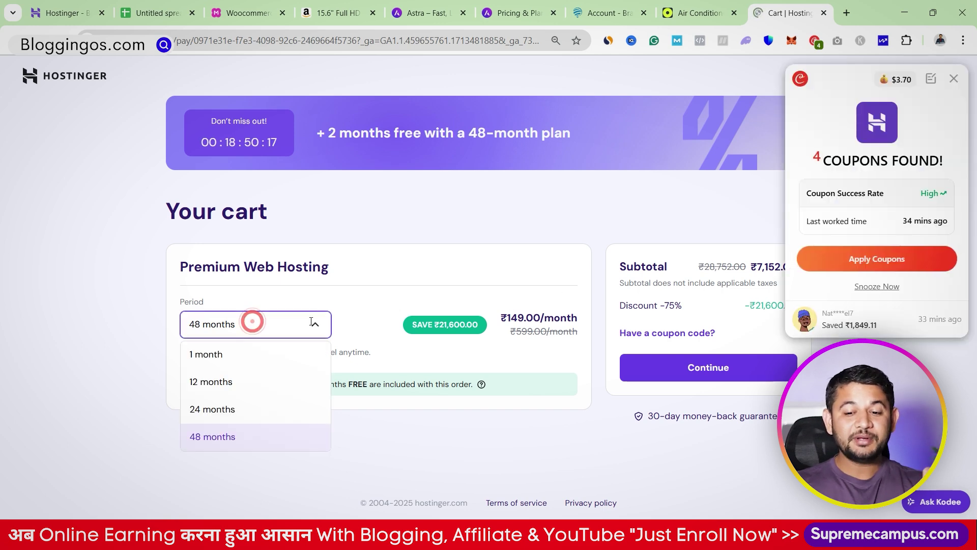
{"action": "left_click", "coordinate": [399, 286]}
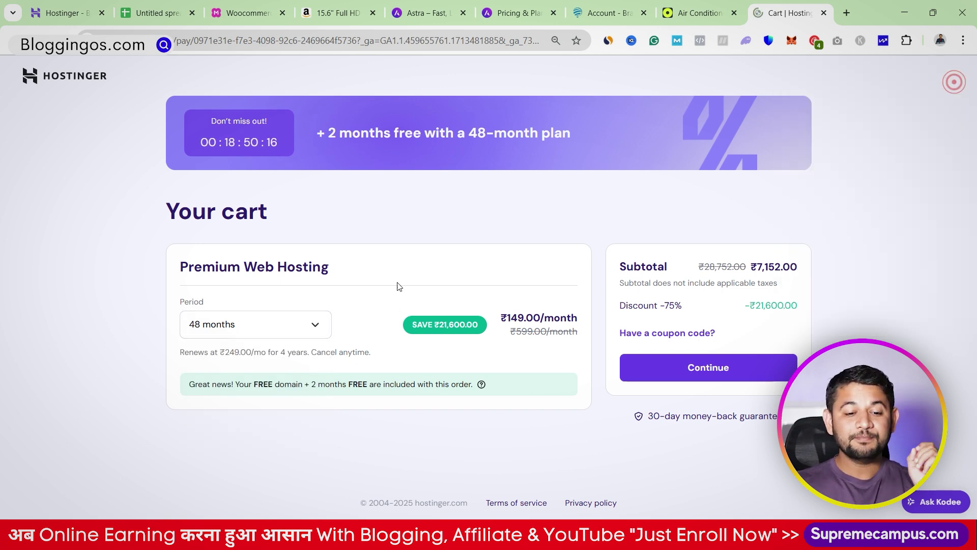
{"action": "left_click", "coordinate": [260, 324]}
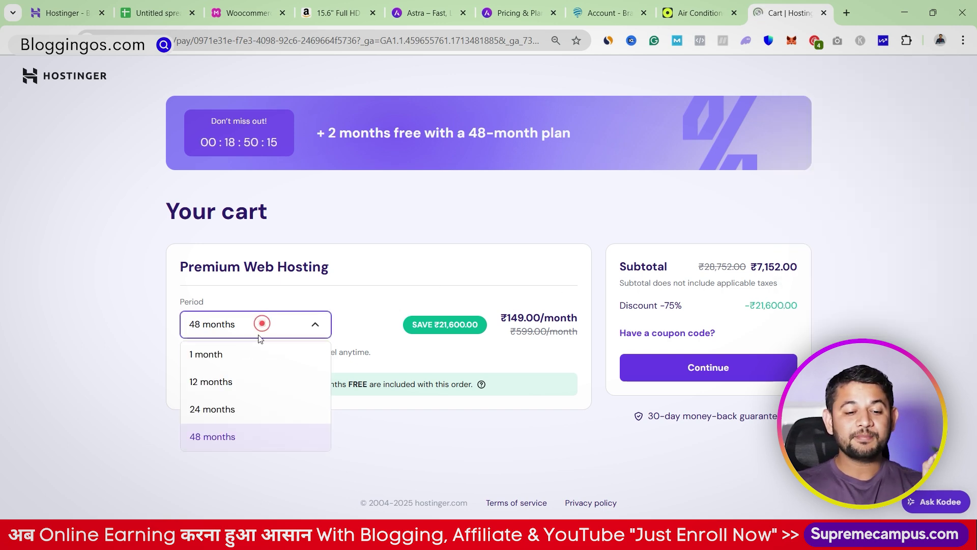
{"action": "left_click", "coordinate": [208, 409]}
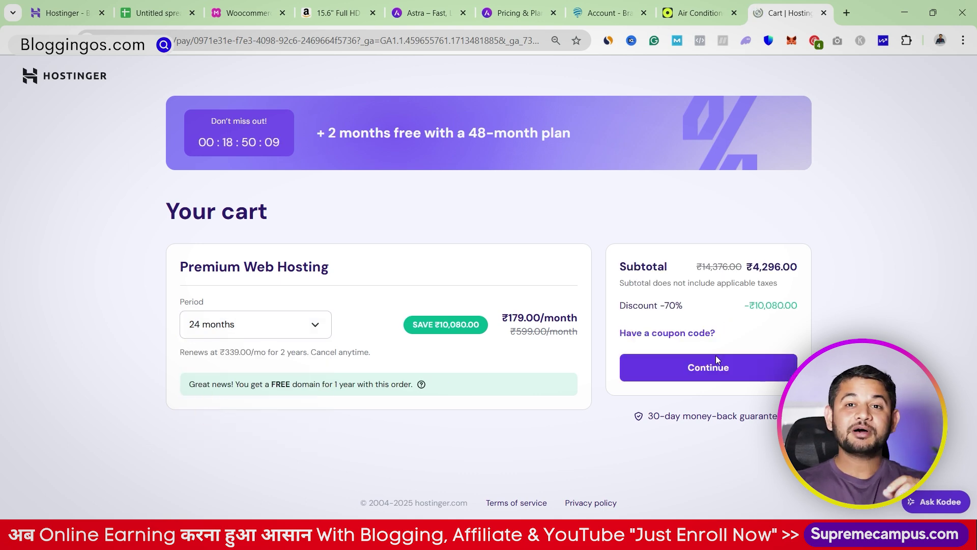
Step: Apply coupon code MRVYAS for an extra 10% off, bringing Premium to ₹161.10/month
{"action": "left_click", "coordinate": [684, 332]}
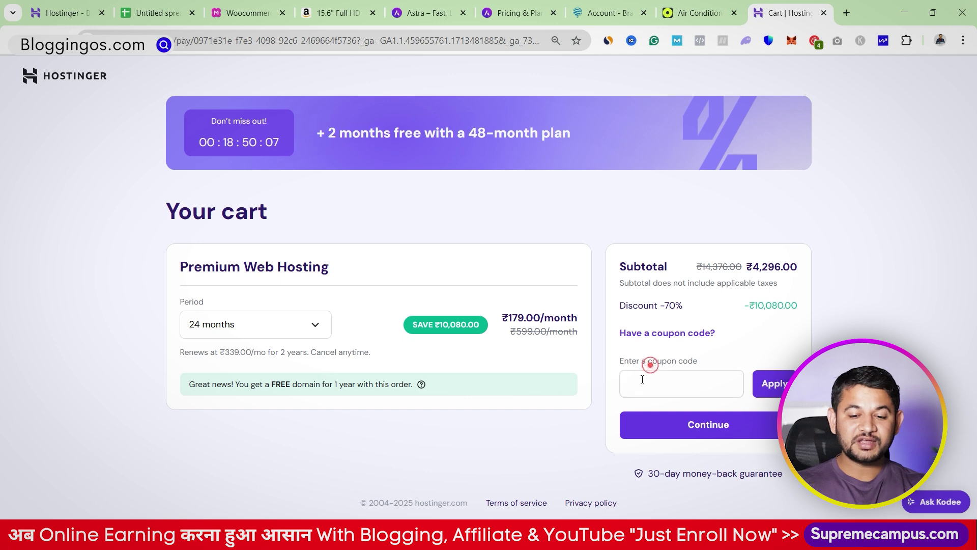
{"action": "left_click", "coordinate": [640, 382]}
{"action": "type", "text": "MRVYAS"}
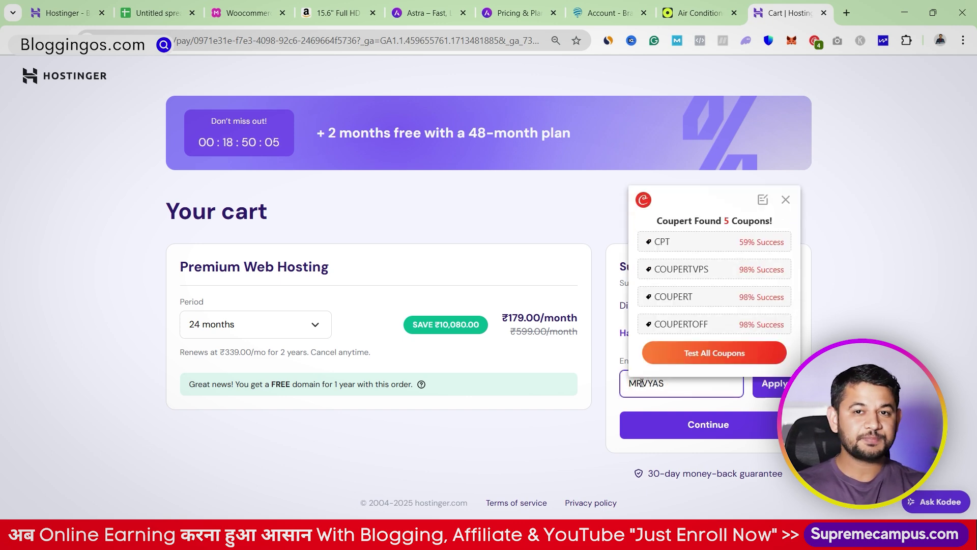
{"action": "left_click", "coordinate": [770, 385]}
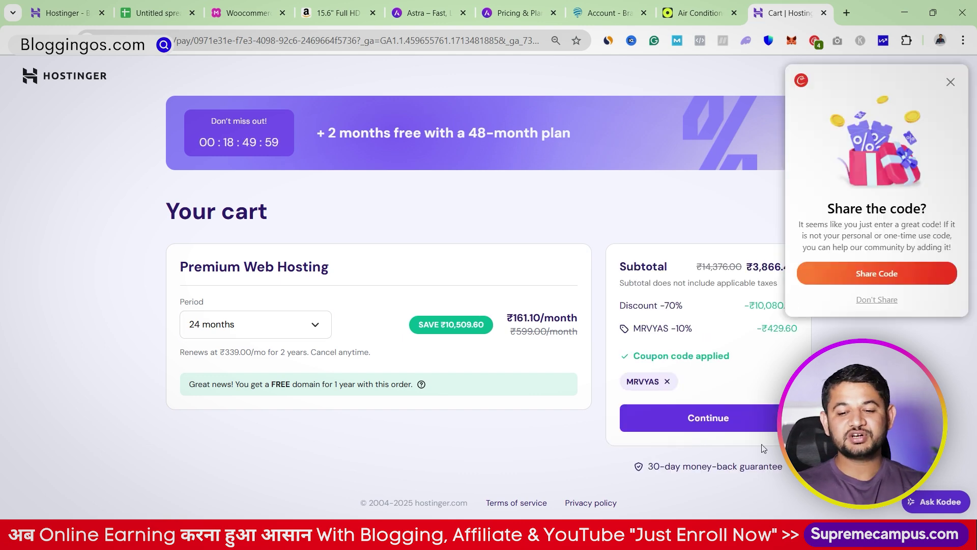
{"action": "left_click", "coordinate": [950, 82]}
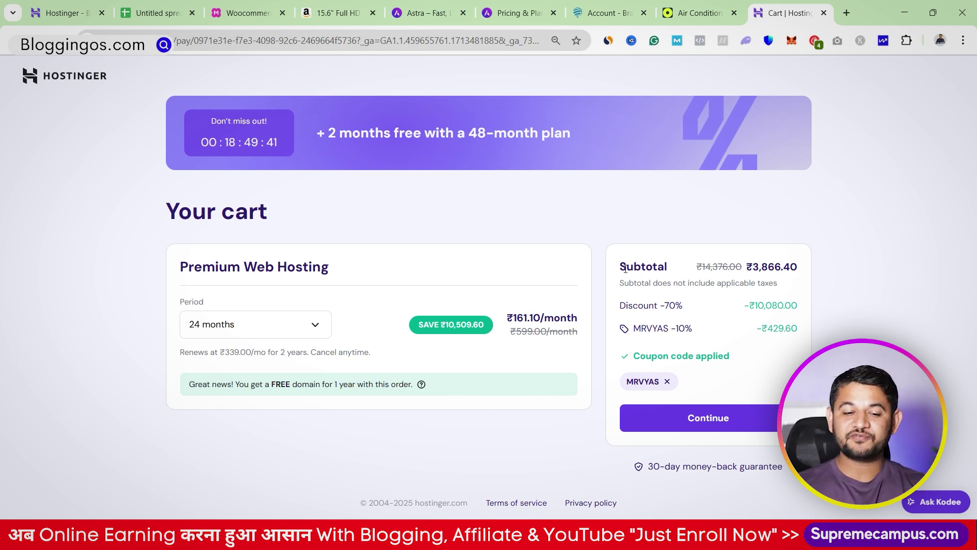
Step: Complete the order and let the hPanel dashboard load its setup and free-domain to-dos
{"action": "left_click", "coordinate": [723, 423]}
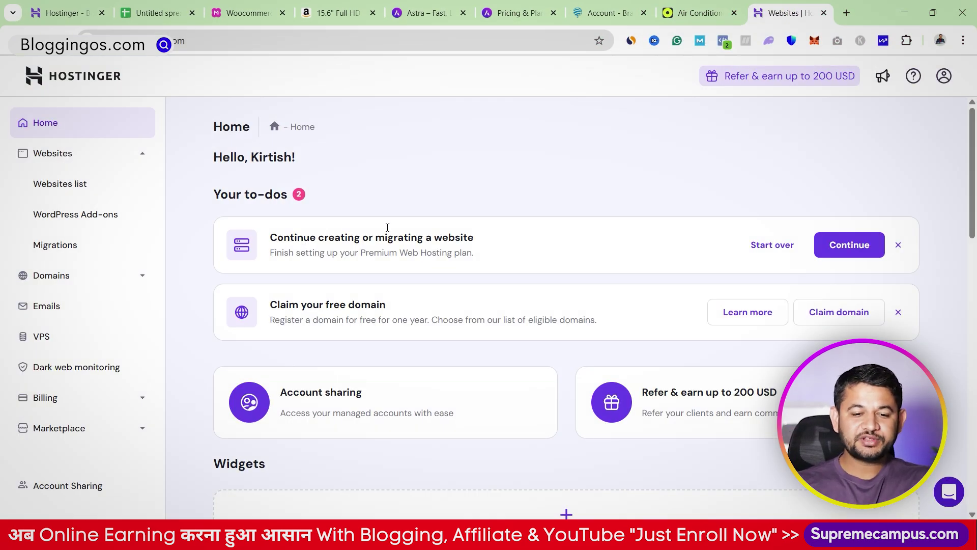
{"action": "left_click_drag", "start_coordinate": [389, 250], "coordinate": [435, 256]}
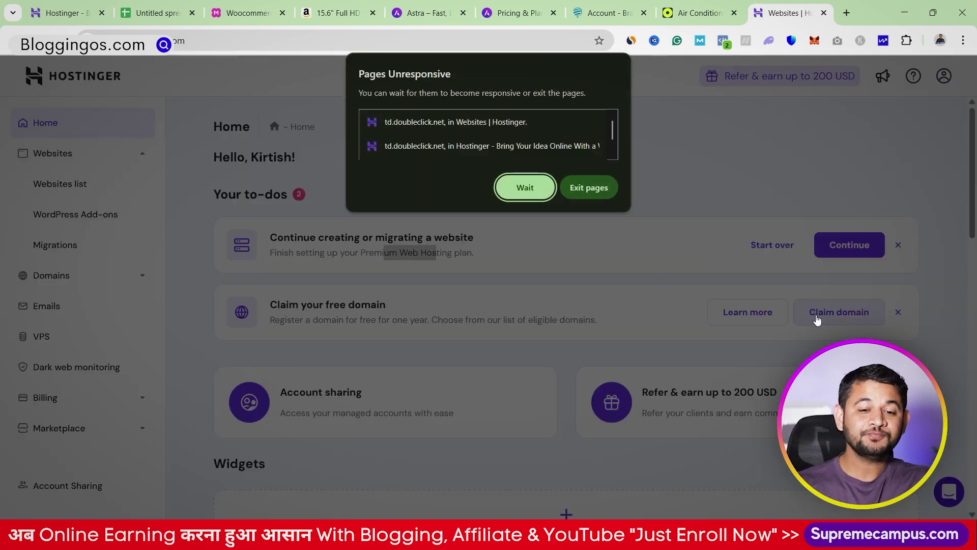
{"action": "left_click", "coordinate": [524, 187]}
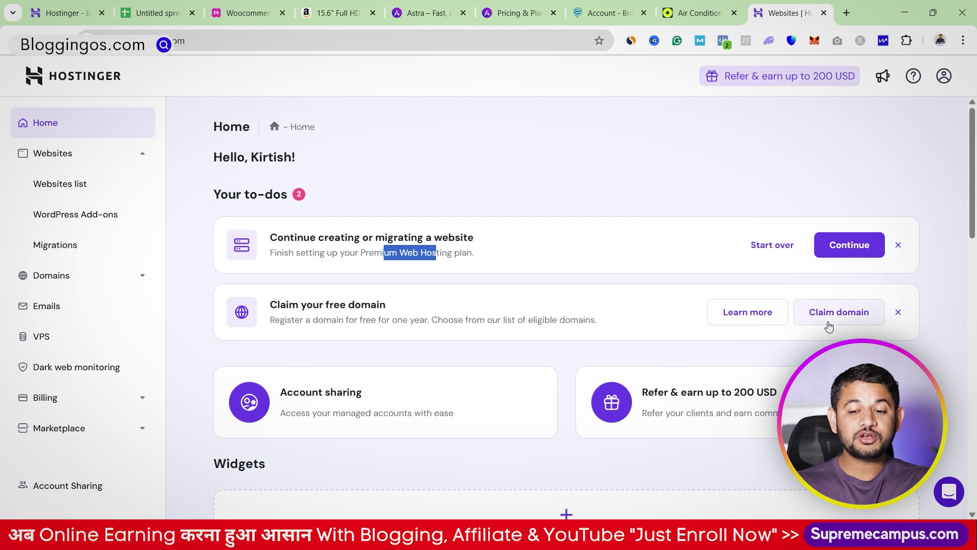
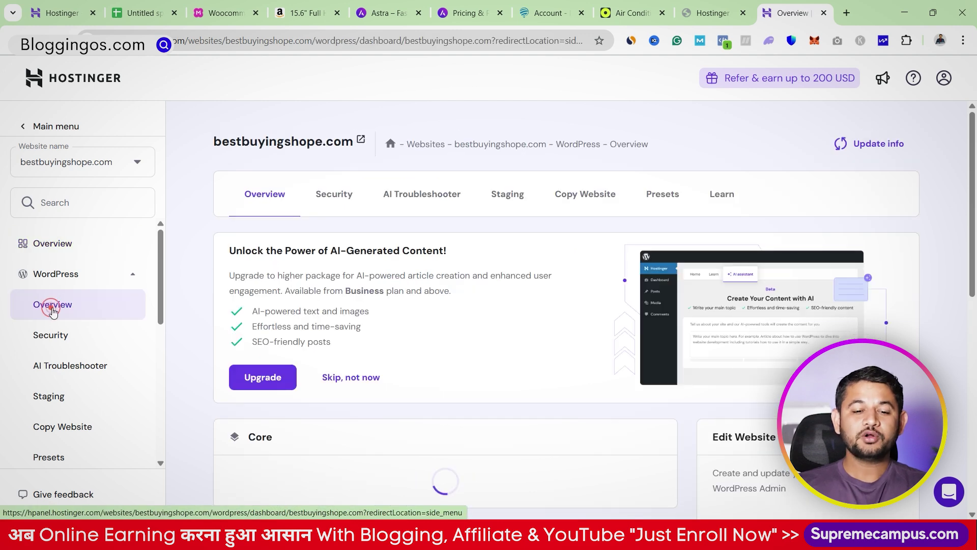
{"action": "scroll", "coordinate": [341, 370], "scroll_direction": "down", "scroll_amount": 5}
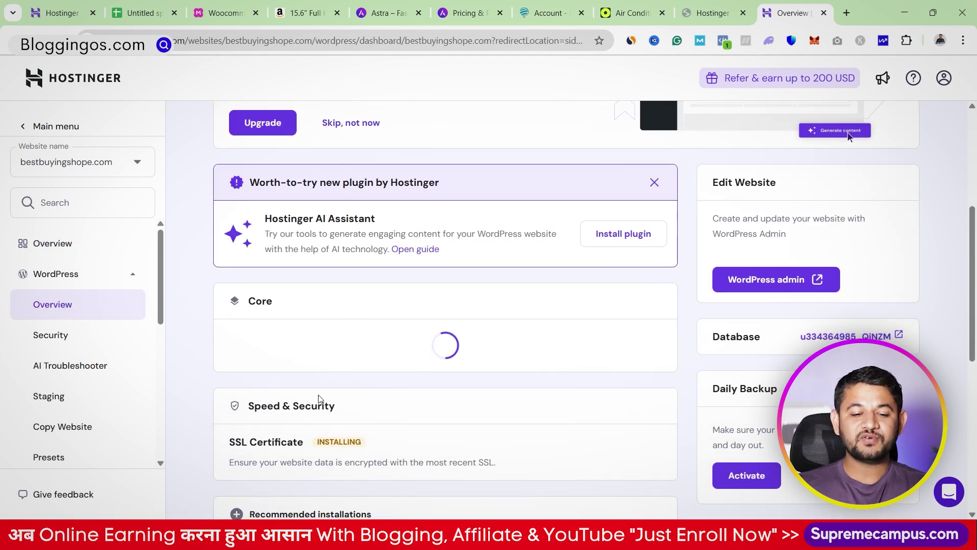
{"action": "scroll", "coordinate": [266, 402], "scroll_direction": "down", "scroll_amount": 3}
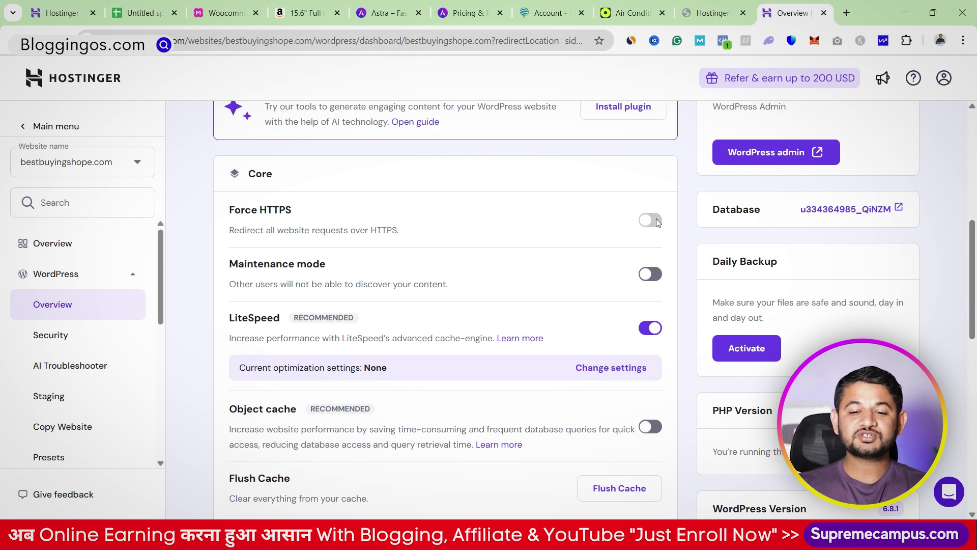
{"action": "scroll", "coordinate": [656, 222], "scroll_direction": "up", "scroll_amount": 1}
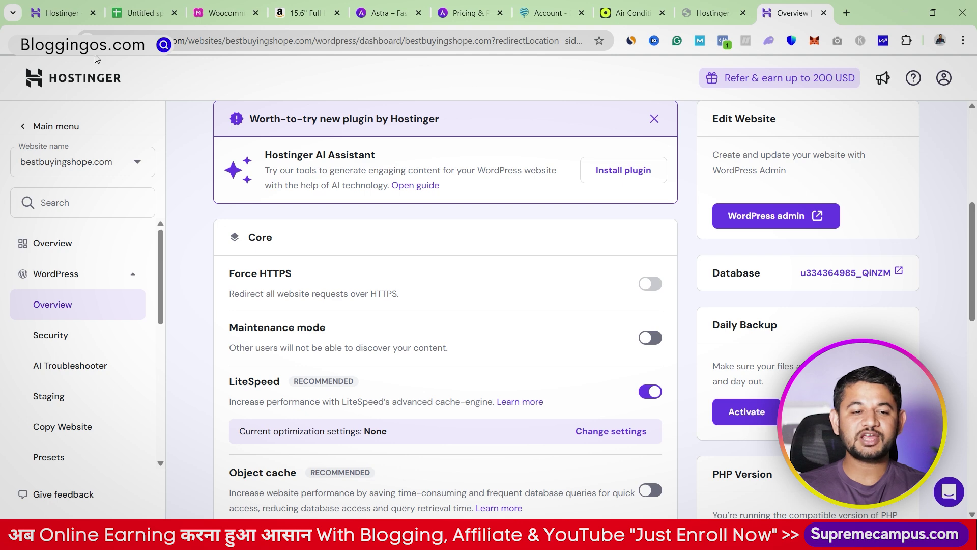
{"action": "left_click", "coordinate": [364, 10]}
{"action": "left_click", "coordinate": [186, 38]}
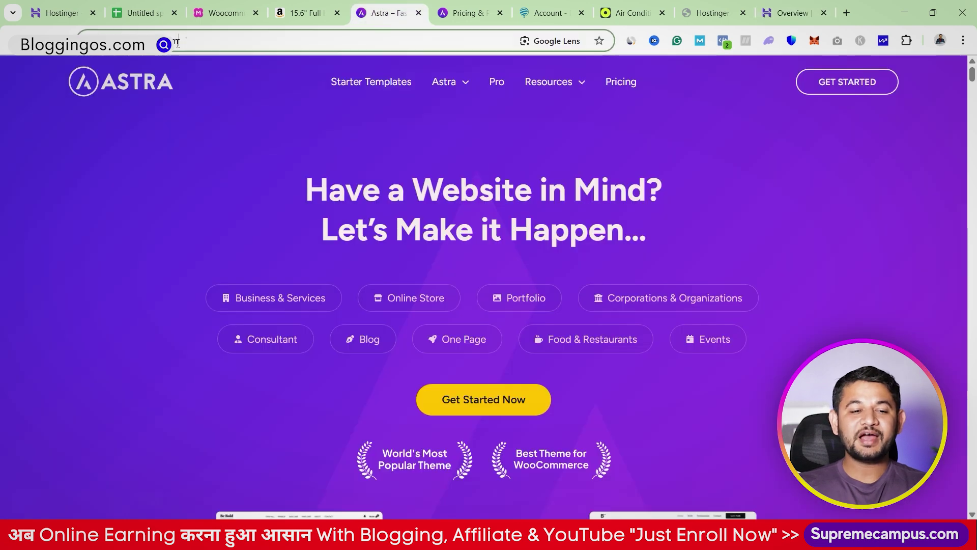
{"action": "type", "text": "n"}
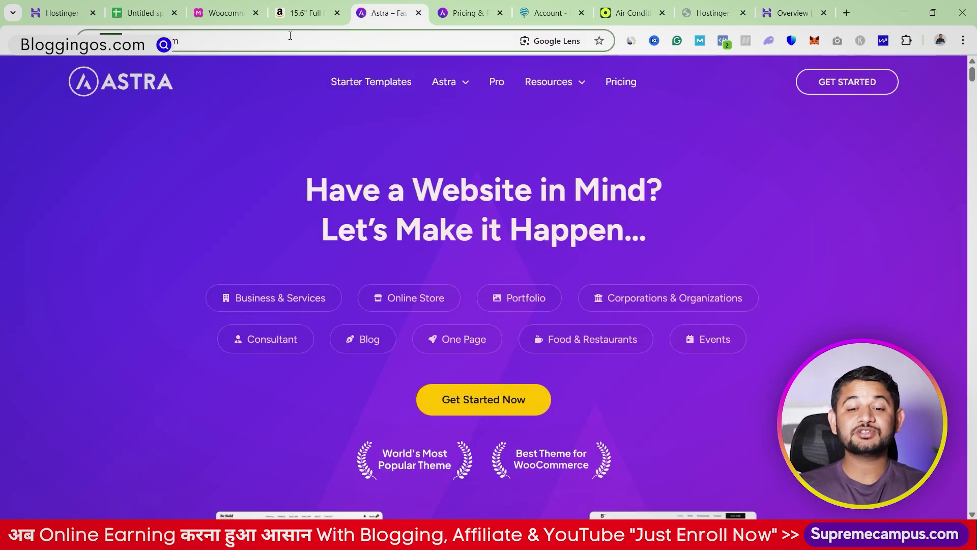
{"action": "left_click", "coordinate": [769, 7]}
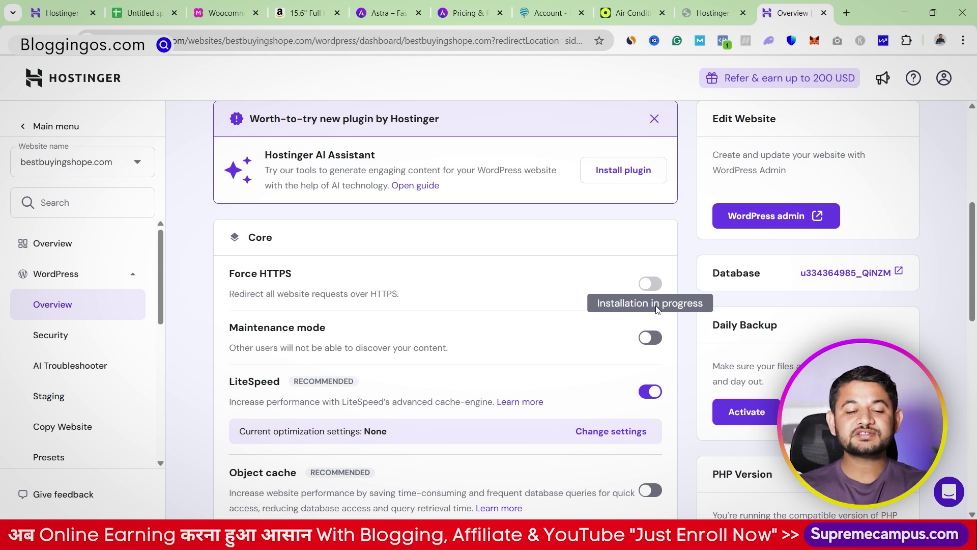
{"action": "scroll", "coordinate": [642, 312], "scroll_direction": "down", "scroll_amount": 2}
{"action": "scroll", "coordinate": [642, 311], "scroll_direction": "down", "scroll_amount": 1}
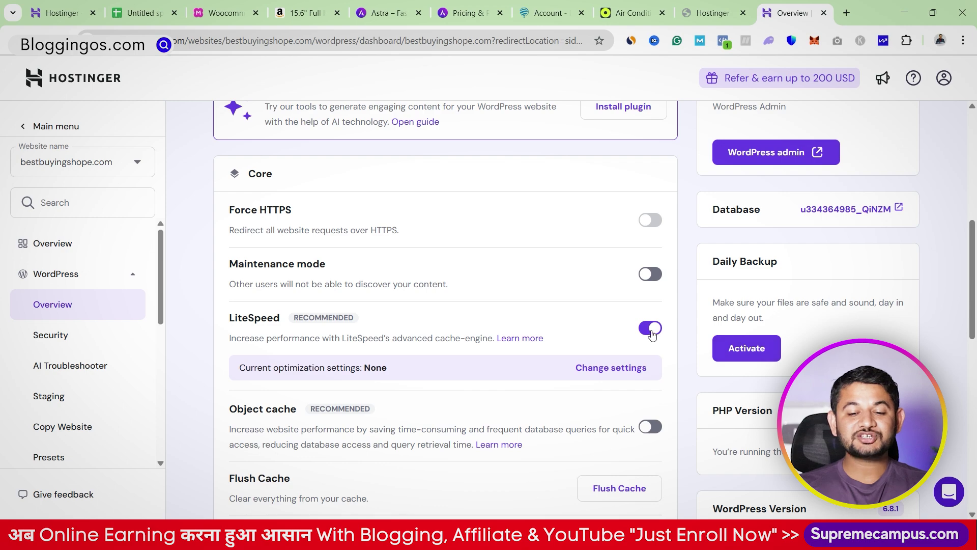
{"action": "scroll", "coordinate": [652, 336], "scroll_direction": "down", "scroll_amount": 5}
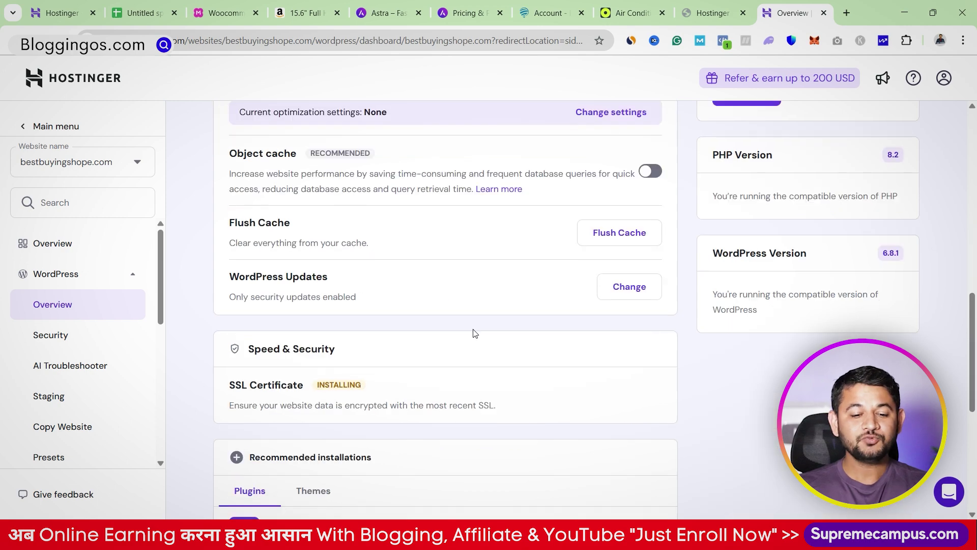
{"action": "scroll", "coordinate": [471, 332], "scroll_direction": "down", "scroll_amount": 4}
{"action": "scroll", "coordinate": [473, 334], "scroll_direction": "up", "scroll_amount": 11}
{"action": "scroll", "coordinate": [473, 335], "scroll_direction": "down", "scroll_amount": 7}
{"action": "scroll", "coordinate": [473, 334], "scroll_direction": "down", "scroll_amount": 4}
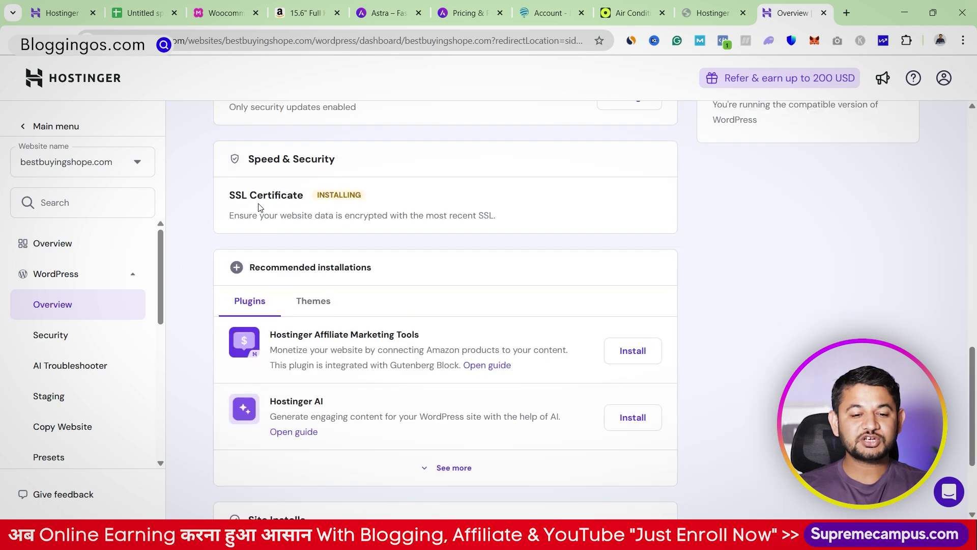
{"action": "left_click_drag", "start_coordinate": [241, 195], "coordinate": [355, 195]}
{"action": "scroll", "coordinate": [356, 219], "scroll_direction": "up", "scroll_amount": 1}
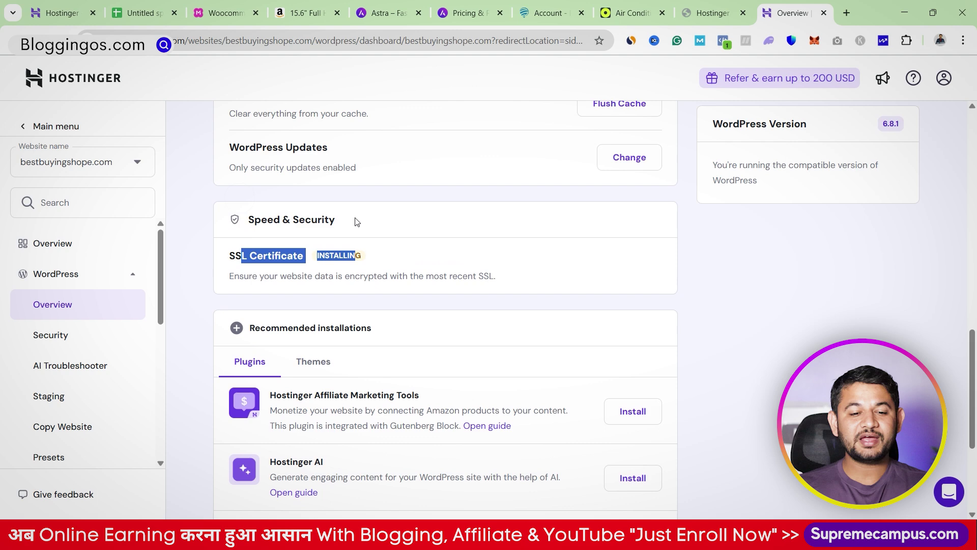
{"action": "left_click", "coordinate": [448, 250]}
{"action": "scroll", "coordinate": [504, 306], "scroll_direction": "up", "scroll_amount": 10}
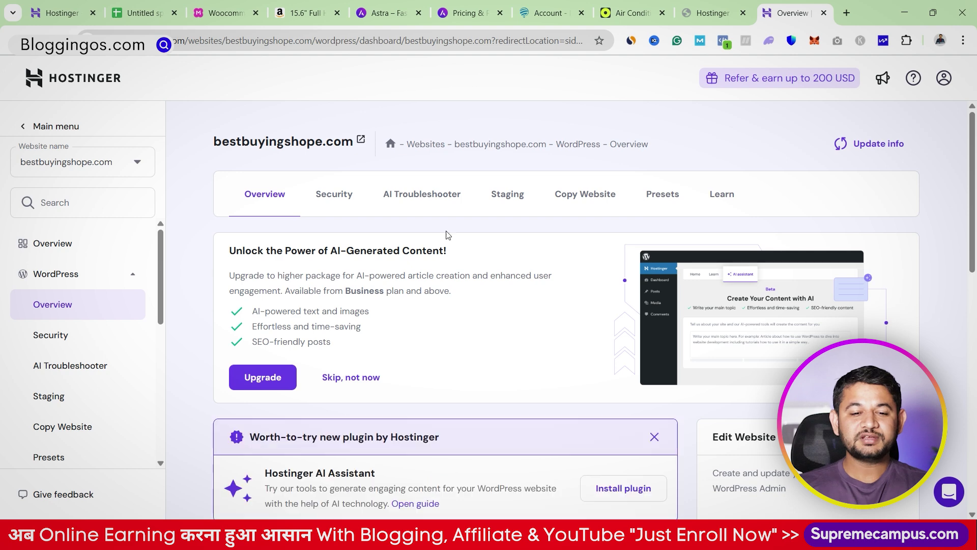
Step: From the website's Overview dashboard, open its WordPress admin in a new tab and select the wp-admin address
{"action": "left_click", "coordinate": [27, 246]}
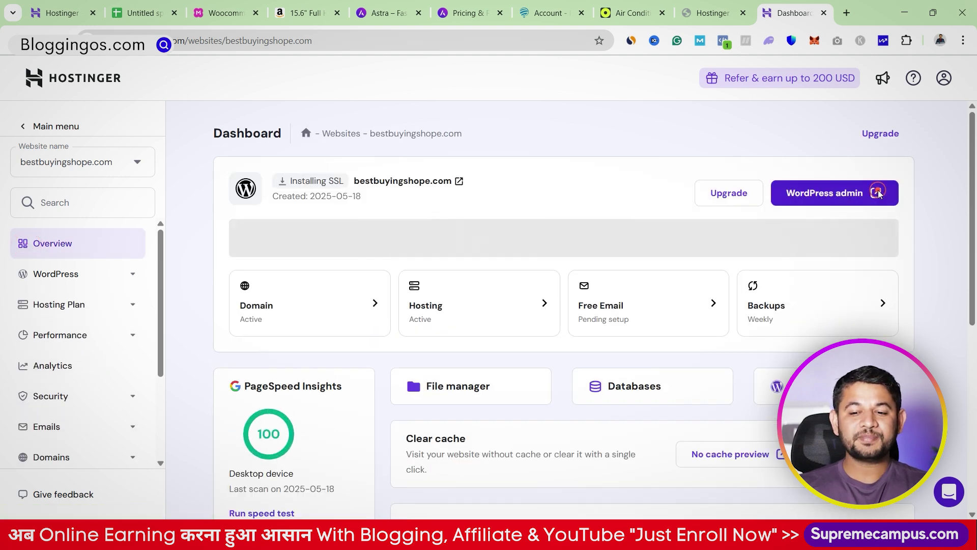
{"action": "left_click", "coordinate": [877, 194]}
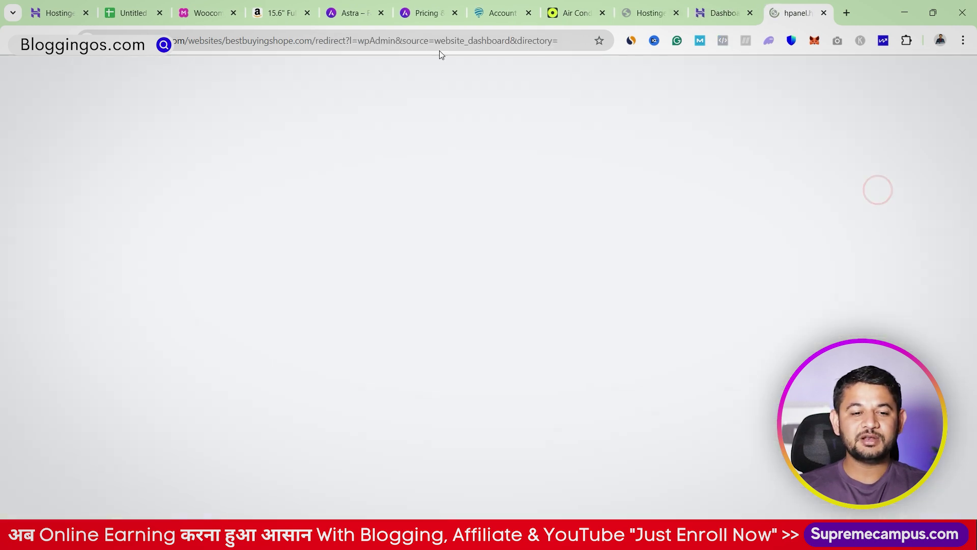
{"action": "left_click", "coordinate": [552, 41]}
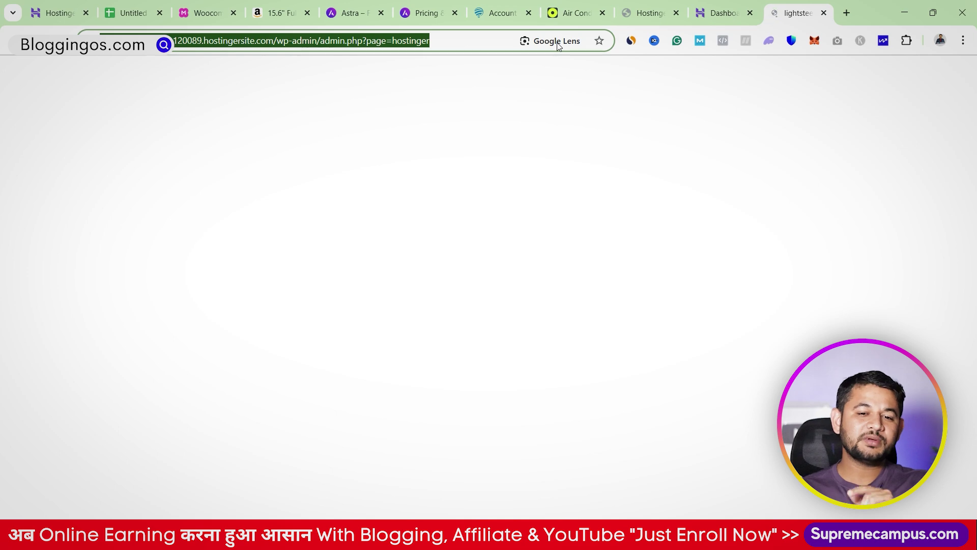
{"action": "triple_click", "coordinate": [464, 37]}
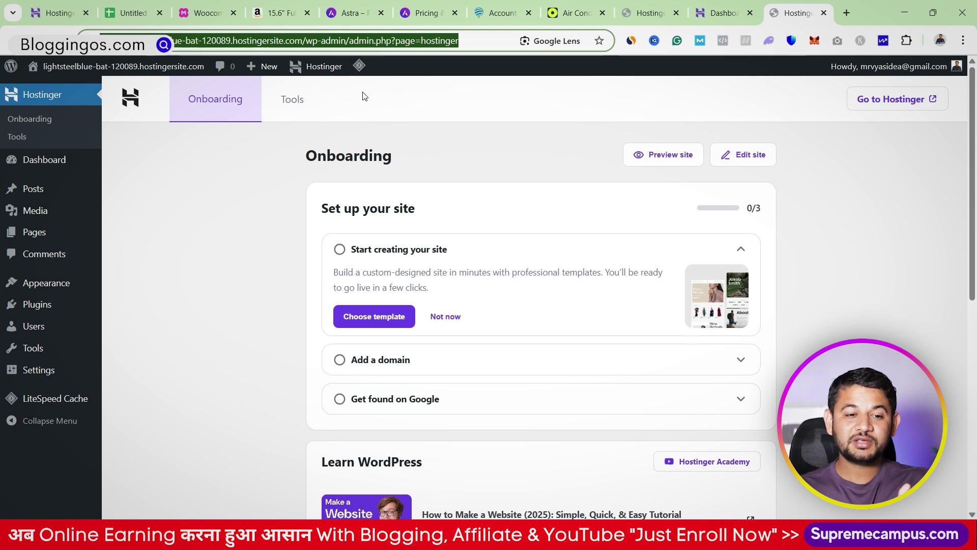
Step: Preview the live site in a new tab, then return to wp-admin and go to Appearance > Themes
{"action": "mouse_move", "coordinate": [102, 66]}
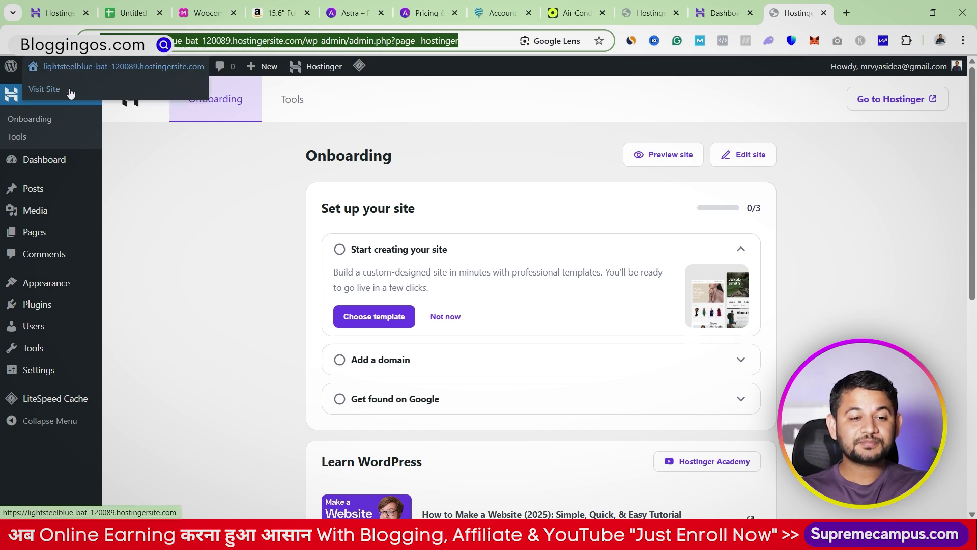
{"action": "right_click", "coordinate": [83, 98]}
{"action": "left_click", "coordinate": [168, 105]}
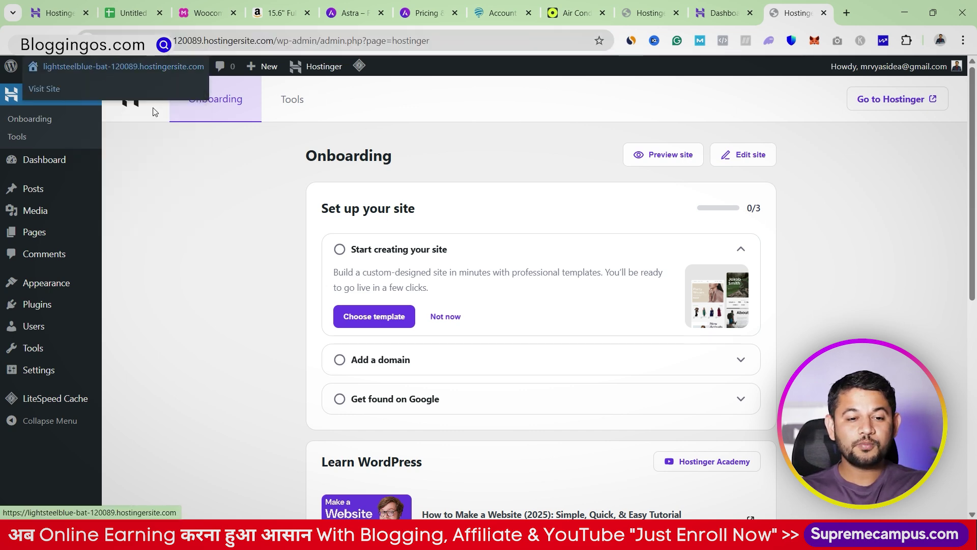
{"action": "left_click", "coordinate": [802, 12]}
{"action": "left_click", "coordinate": [353, 41]}
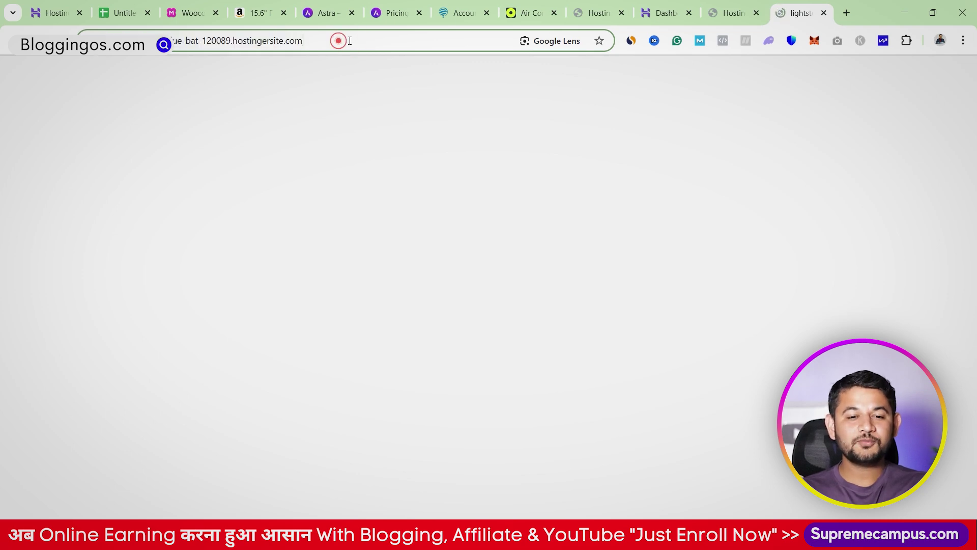
{"action": "scroll", "coordinate": [234, 333], "scroll_direction": "down", "scroll_amount": 5}
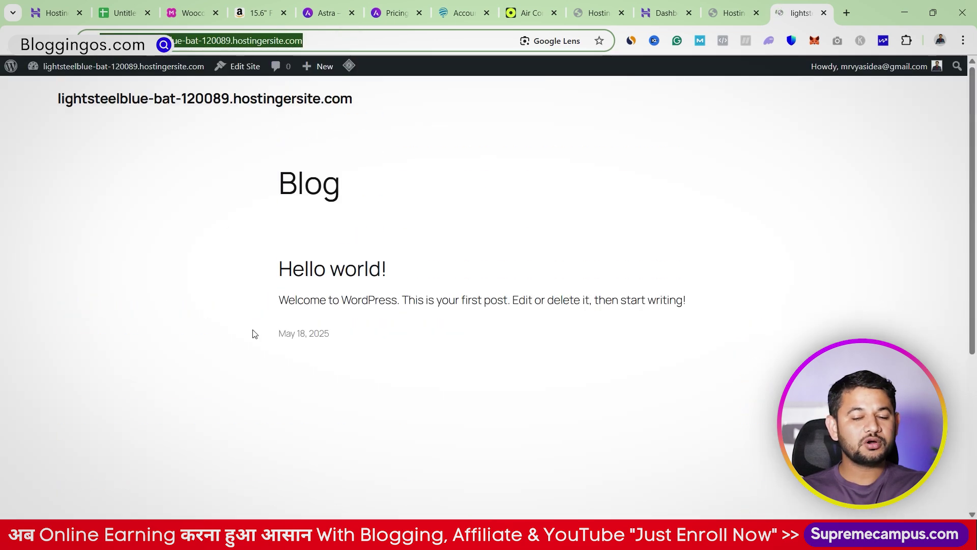
{"action": "scroll", "coordinate": [243, 156], "scroll_direction": "up", "scroll_amount": 5}
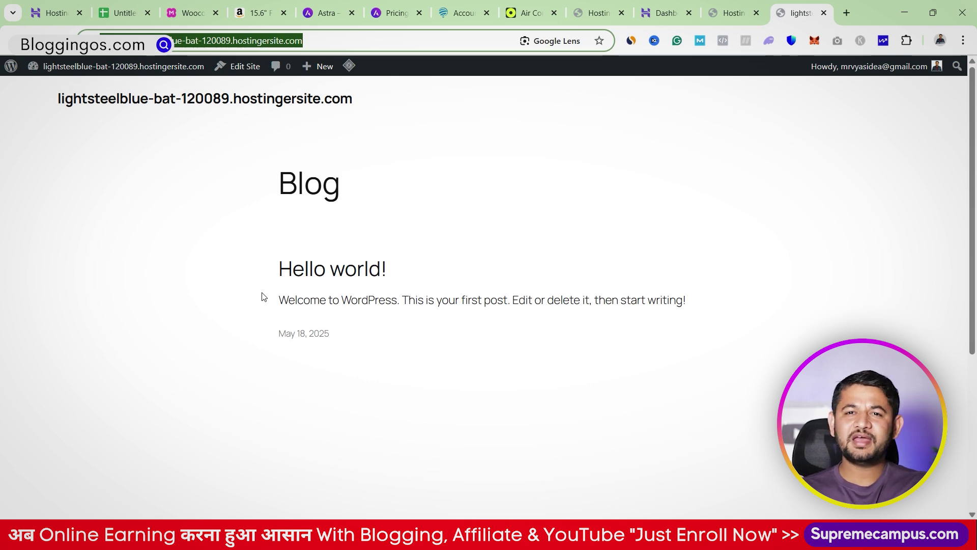
{"action": "left_click", "coordinate": [742, 5]}
{"action": "mouse_move", "coordinate": [34, 285]}
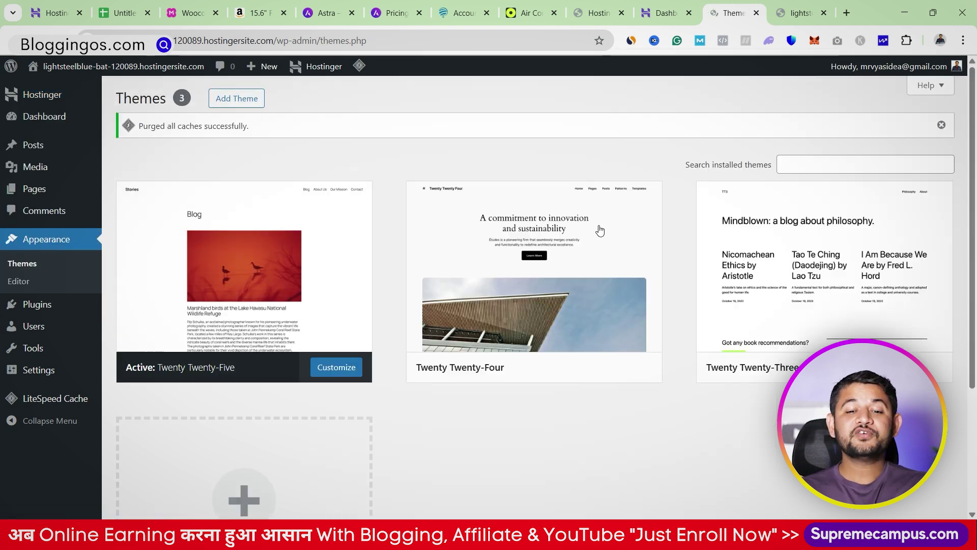
Step: Search the theme directory for 'astra', then install and activate the Astra theme
{"action": "scroll", "coordinate": [819, 300], "scroll_direction": "down", "scroll_amount": 3}
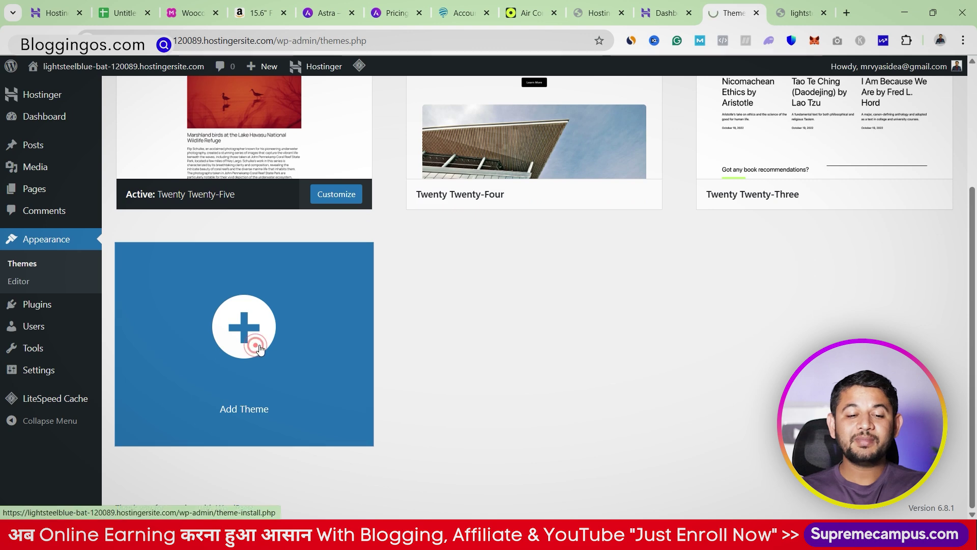
{"action": "left_click", "coordinate": [258, 348]}
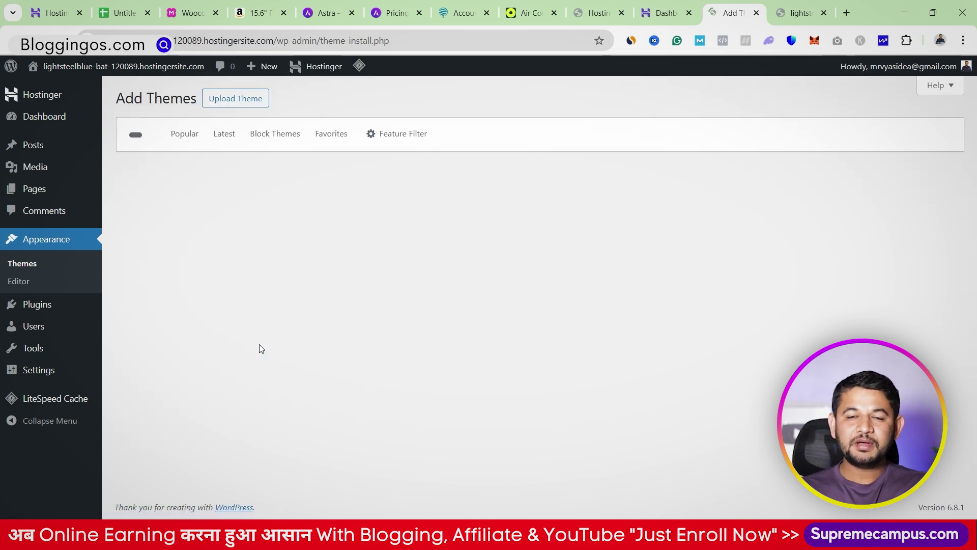
{"action": "left_click", "coordinate": [823, 138]}
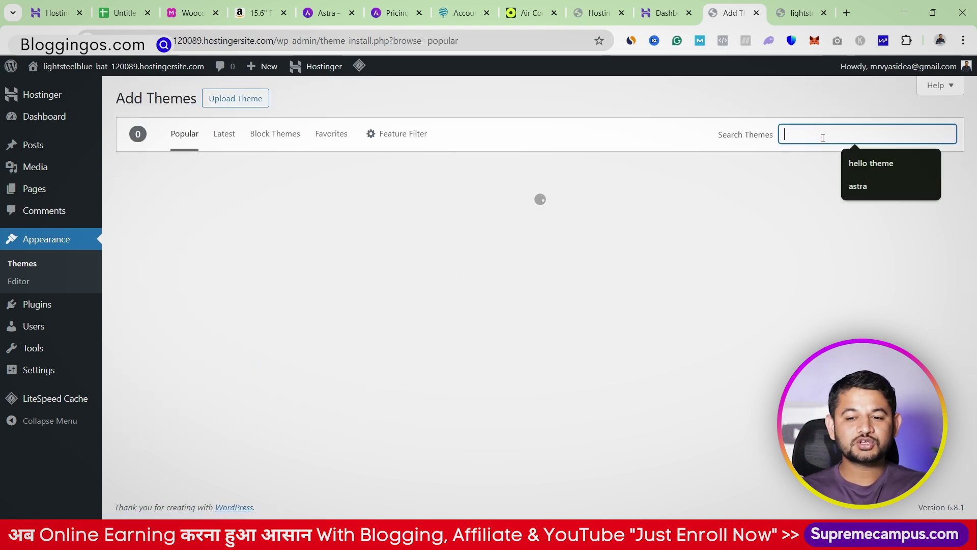
{"action": "left_click", "coordinate": [869, 184]}
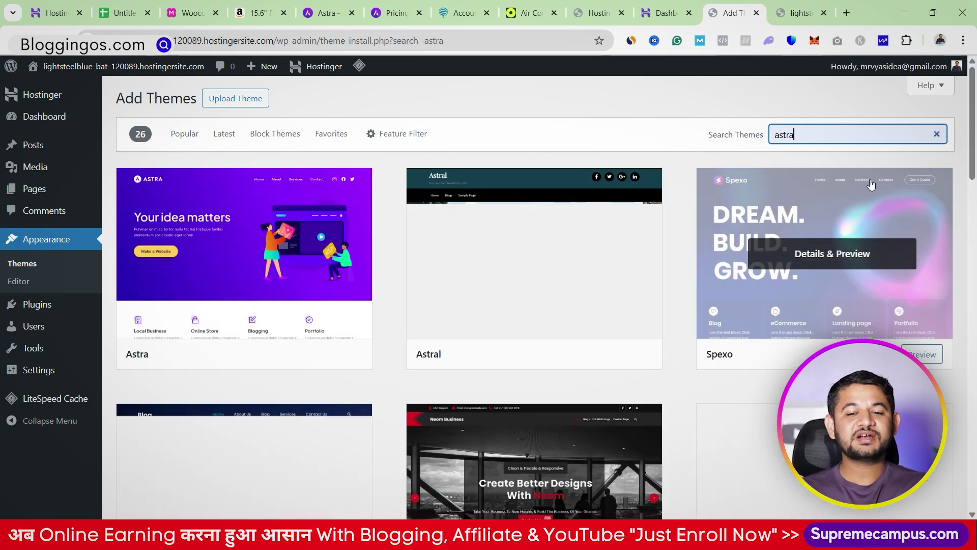
{"action": "left_click", "coordinate": [287, 354]}
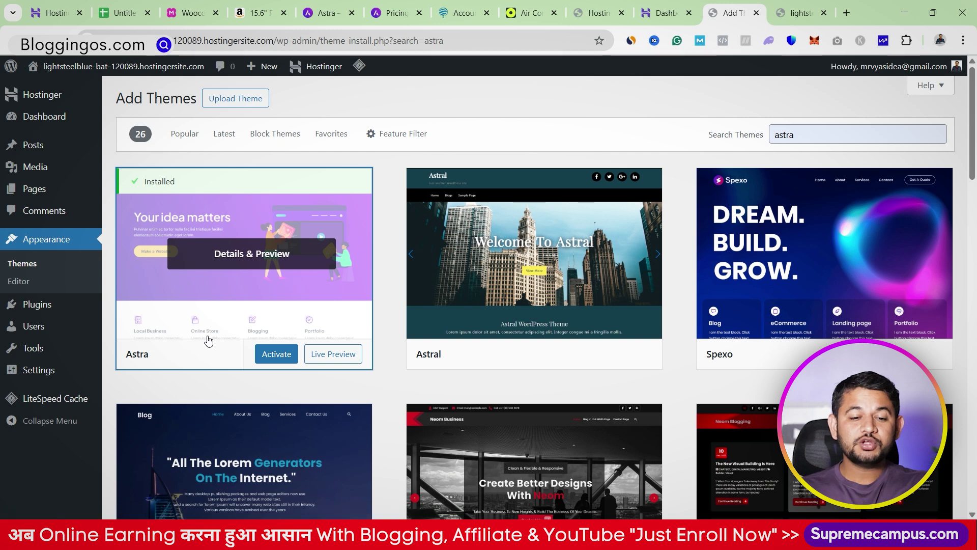
{"action": "left_click", "coordinate": [261, 352]}
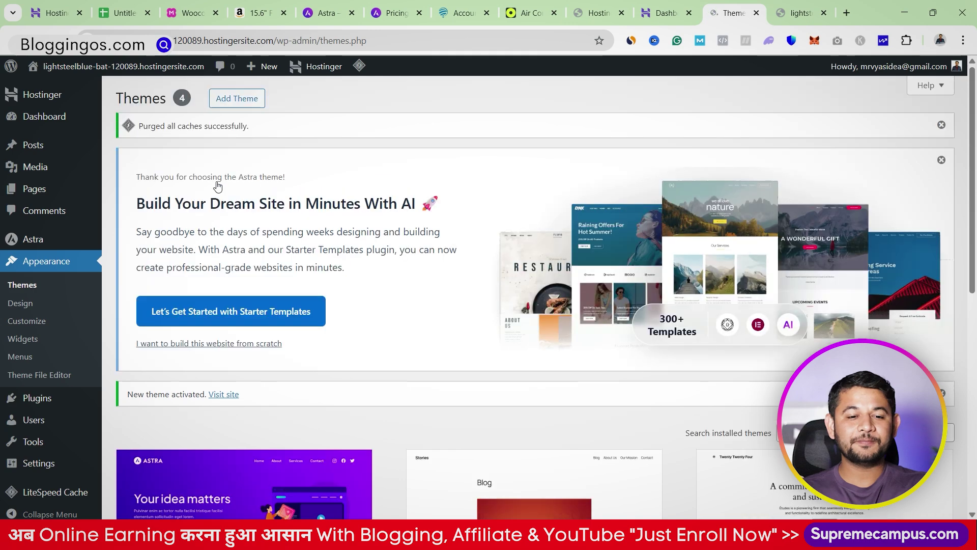
Step: Dismiss the Astra welcome panel and cache-purge notice, then switch to the live site tab
{"action": "left_click", "coordinate": [941, 159]}
{"action": "left_click", "coordinate": [942, 125]}
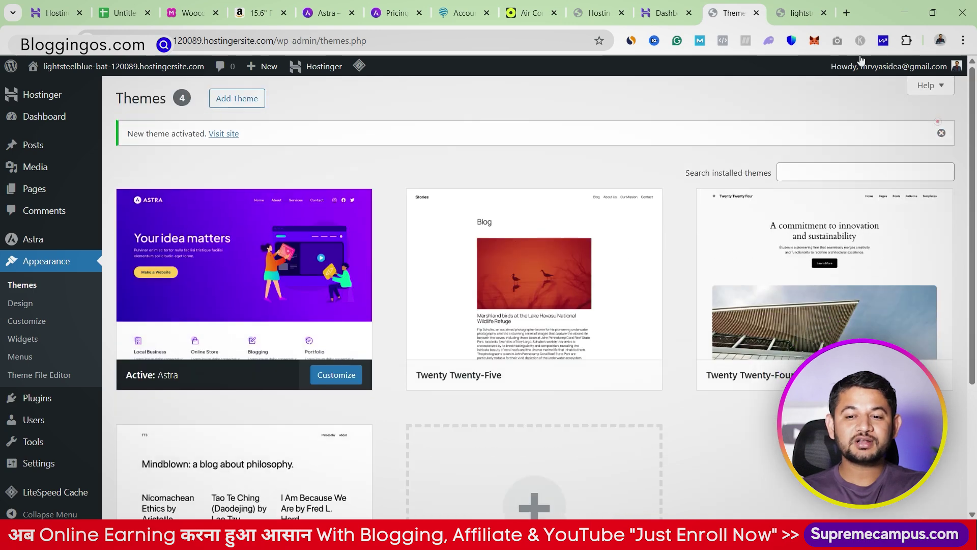
{"action": "left_click", "coordinate": [802, 13]}
Step: Reload the live site to see it styled by Astra, then return to the 'Woocommerce Website in 2025' mind map
{"action": "left_click", "coordinate": [251, 45]}
{"action": "key", "text": "Return"}
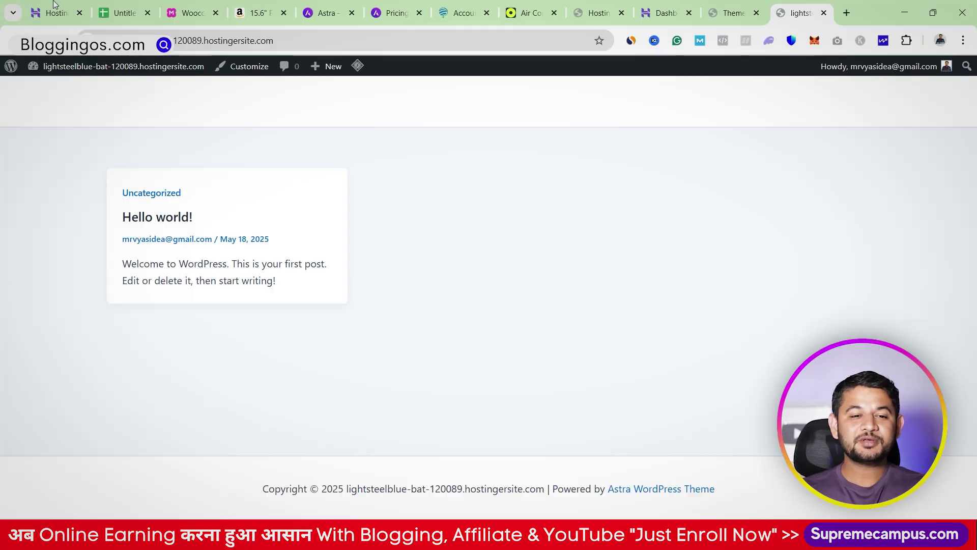
{"action": "key", "text": "ctrl+3"}
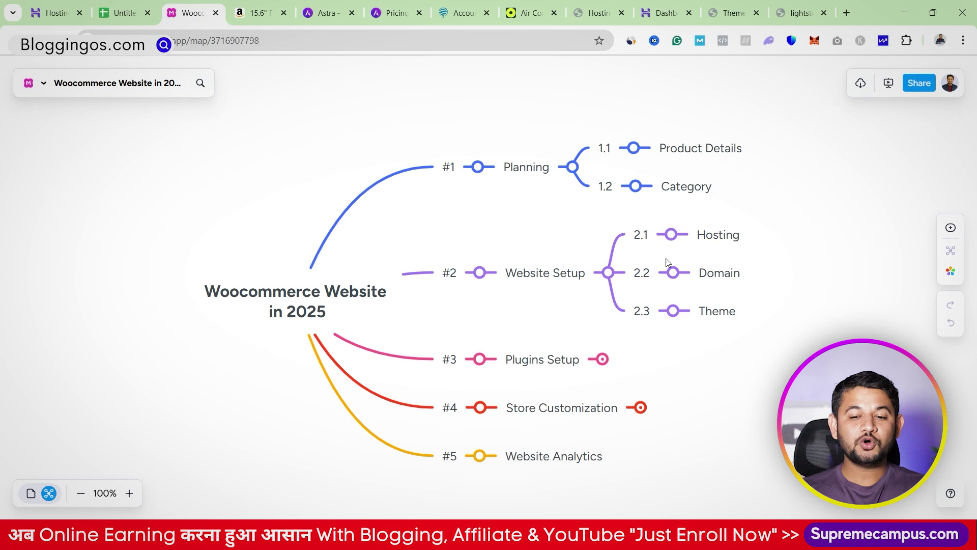
Step: Restore the accidentally deleted Hosting subtopic under Website Setup with undo
{"action": "left_click", "coordinate": [708, 240]}
{"action": "key", "text": "Delete"}
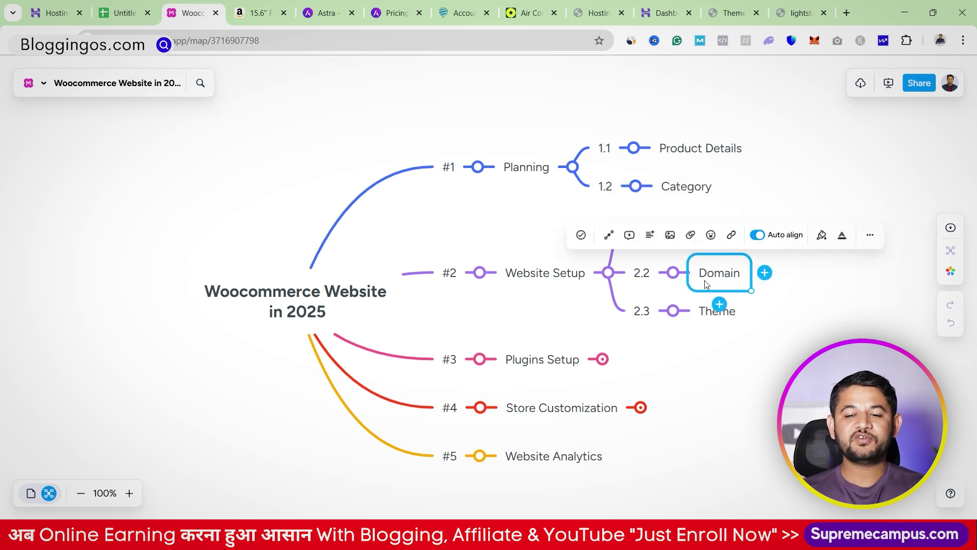
{"action": "key", "text": "ctrl+z"}
{"action": "left_click", "coordinate": [706, 309]}
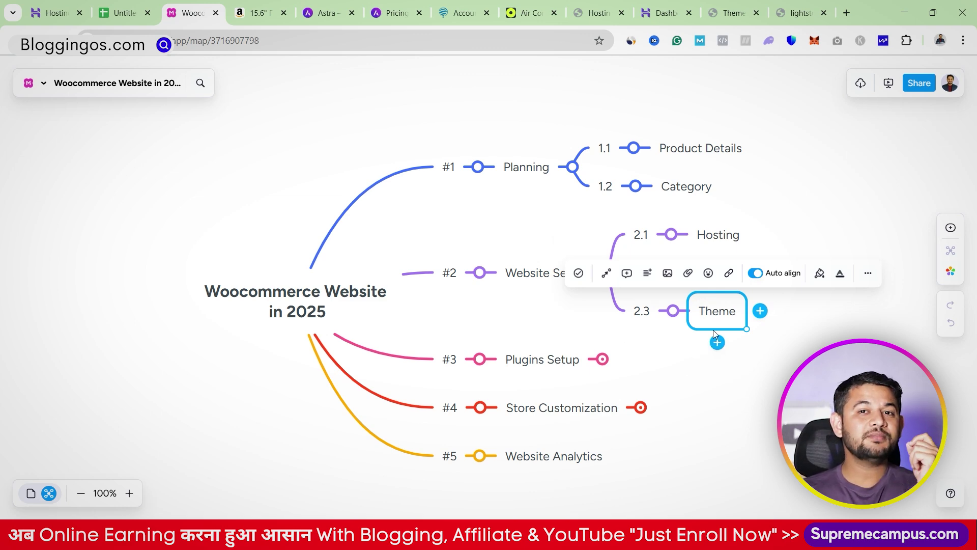
{"action": "left_click", "coordinate": [731, 395]}
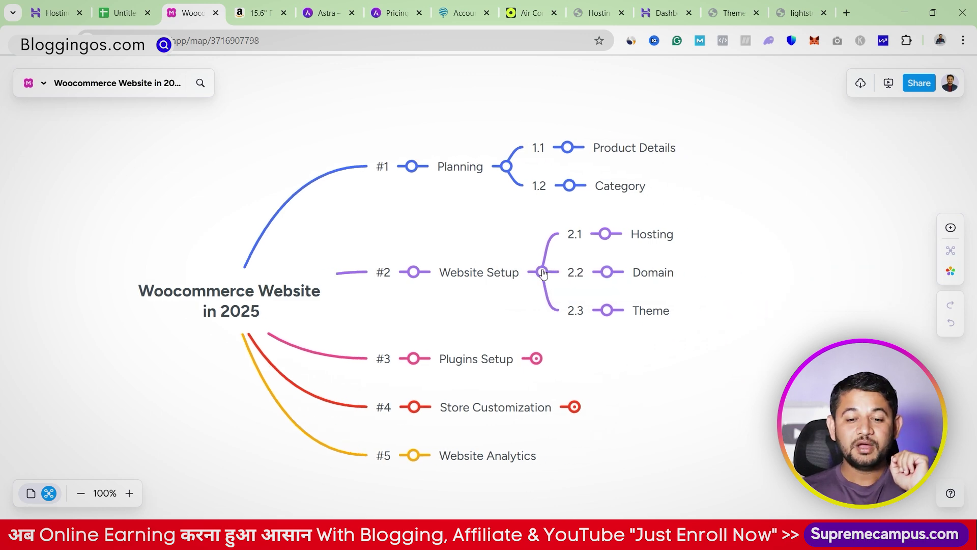
Step: Collapse and re-expand Website Setup, then expand Plugins Setup to show Woocommerce, Elementor and RankMath SEO
{"action": "left_click", "coordinate": [543, 272]}
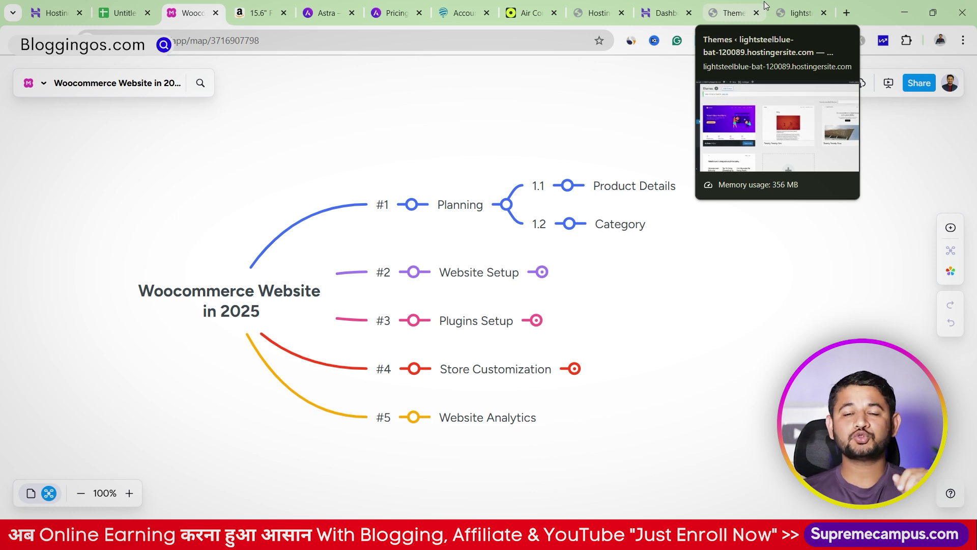
{"action": "left_click", "coordinate": [541, 272]}
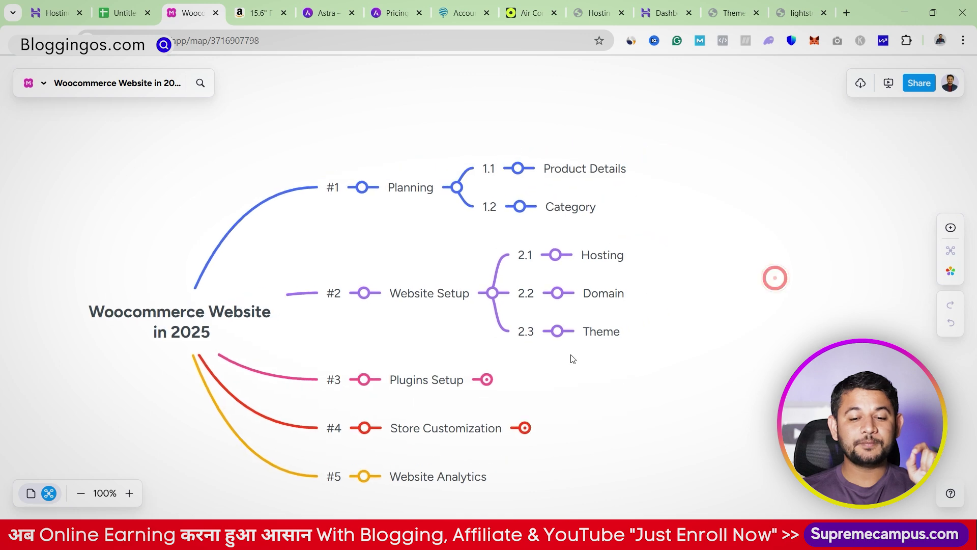
{"action": "left_click", "coordinate": [489, 380]}
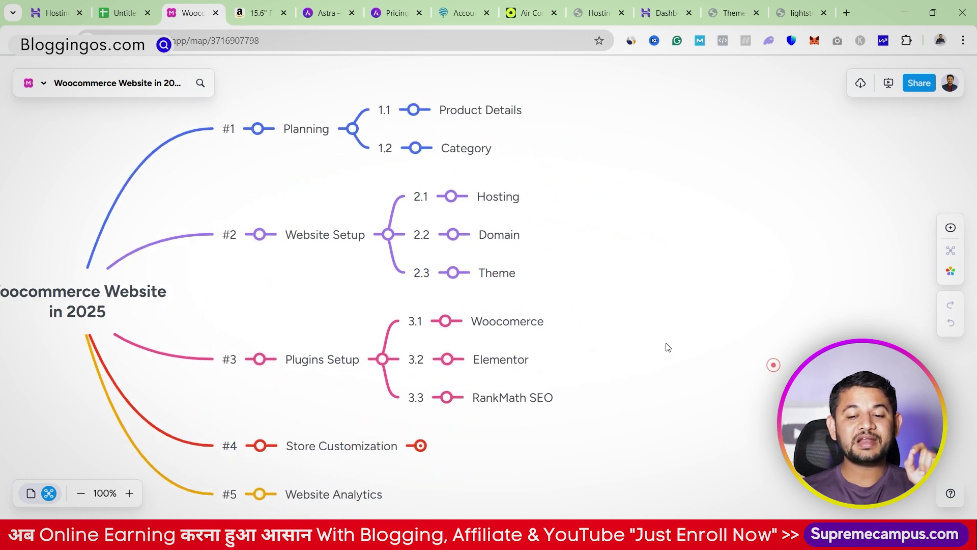
{"action": "left_click", "coordinate": [530, 321]}
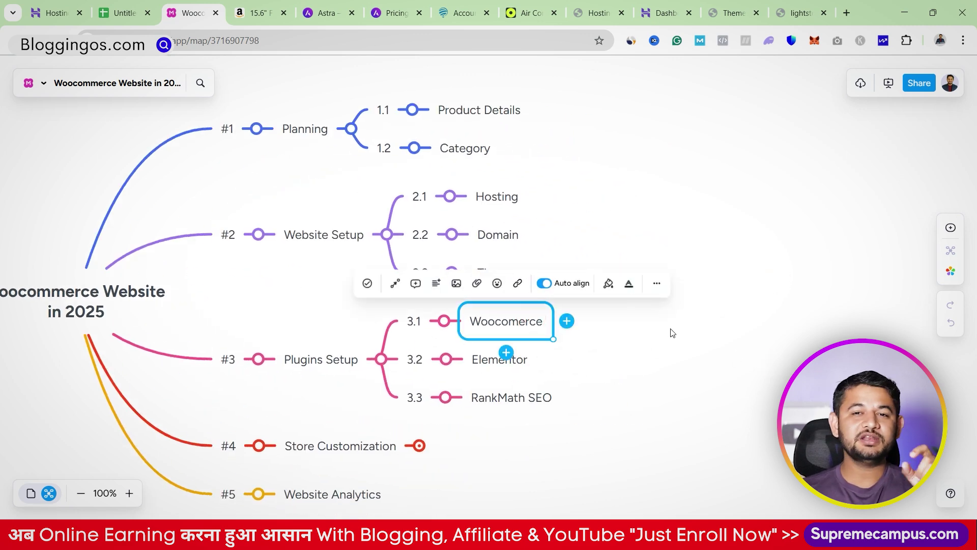
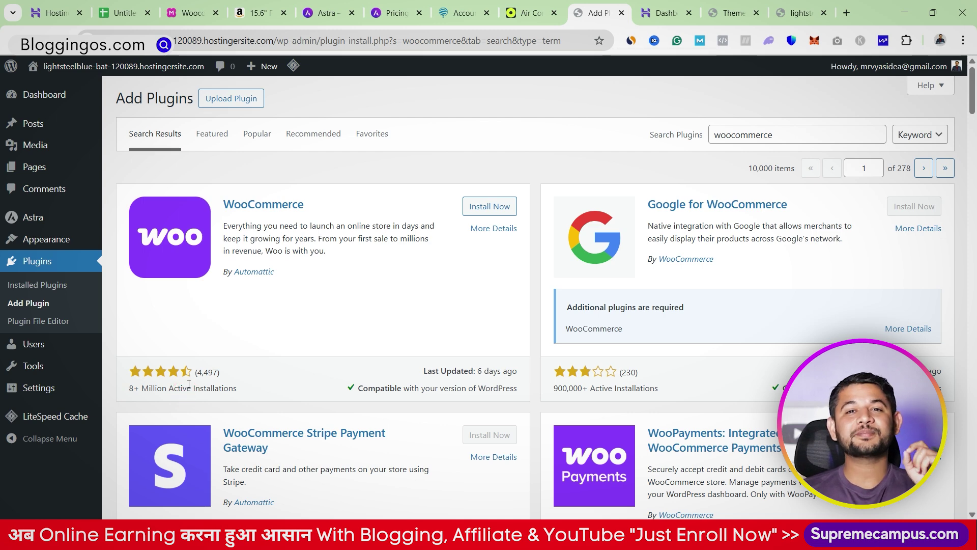
Step: Install WooCommerce from the Add Plugins page and activate it
{"action": "left_click", "coordinate": [489, 208]}
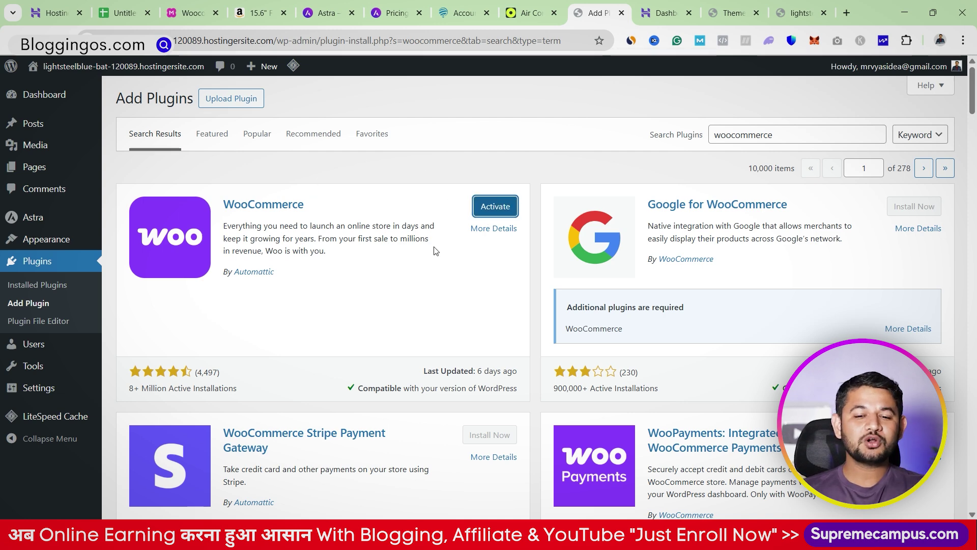
{"action": "left_click", "coordinate": [483, 208]}
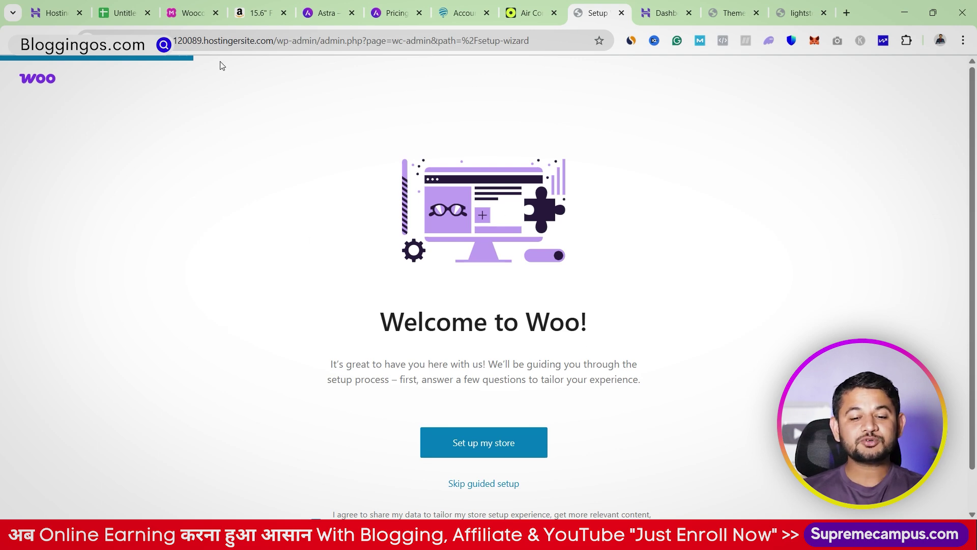
Step: Start the store setup wizard as a new business, then back out to the welcome screen
{"action": "left_click", "coordinate": [472, 441]}
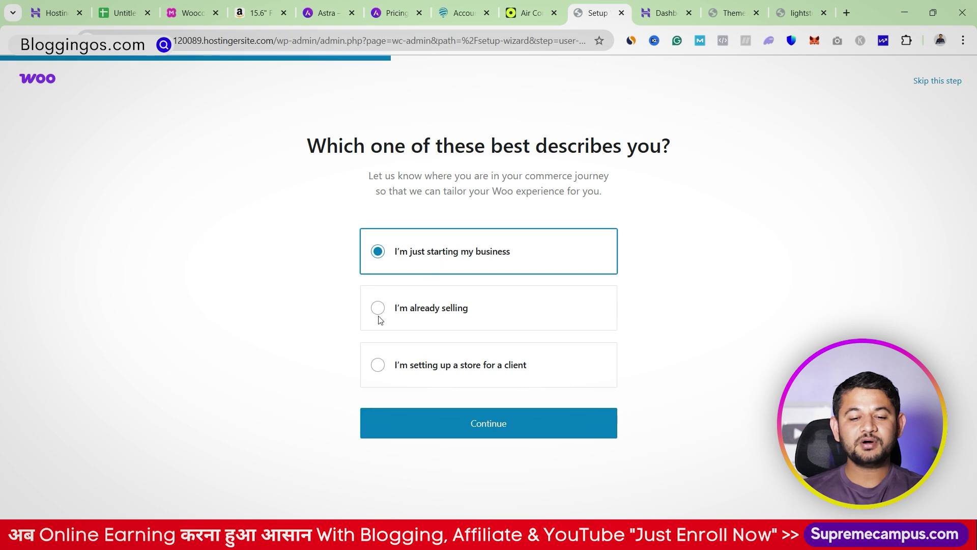
{"action": "left_click", "coordinate": [466, 435]}
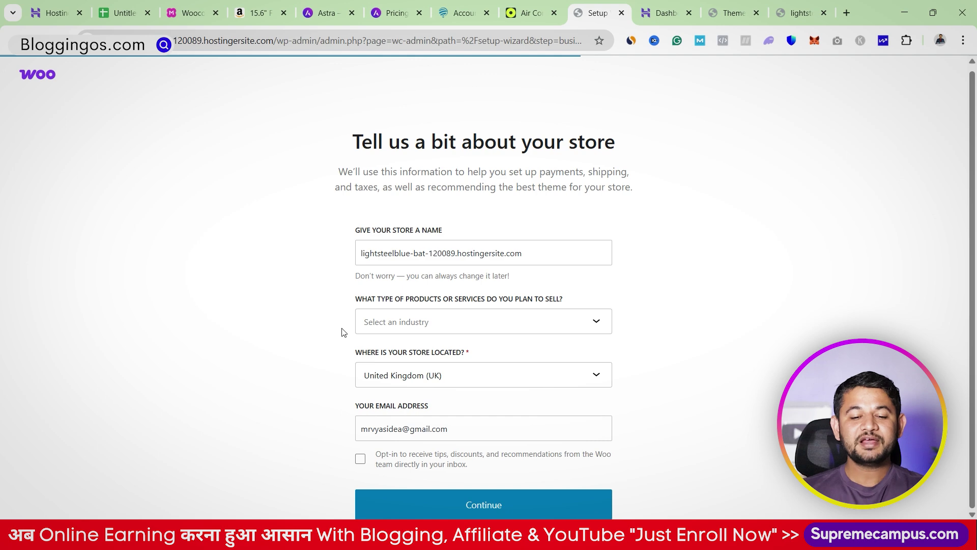
{"action": "left_click", "coordinate": [10, 41]}
{"action": "left_click", "coordinate": [9, 40]}
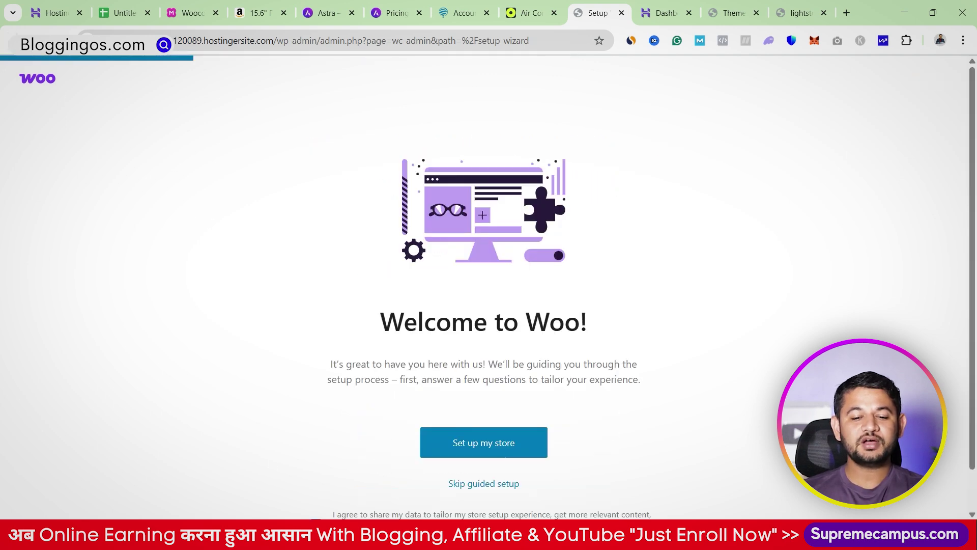
Step: Skip guided setup, set the business location to India — Gujarat, and go to the store
{"action": "left_click", "coordinate": [502, 482]}
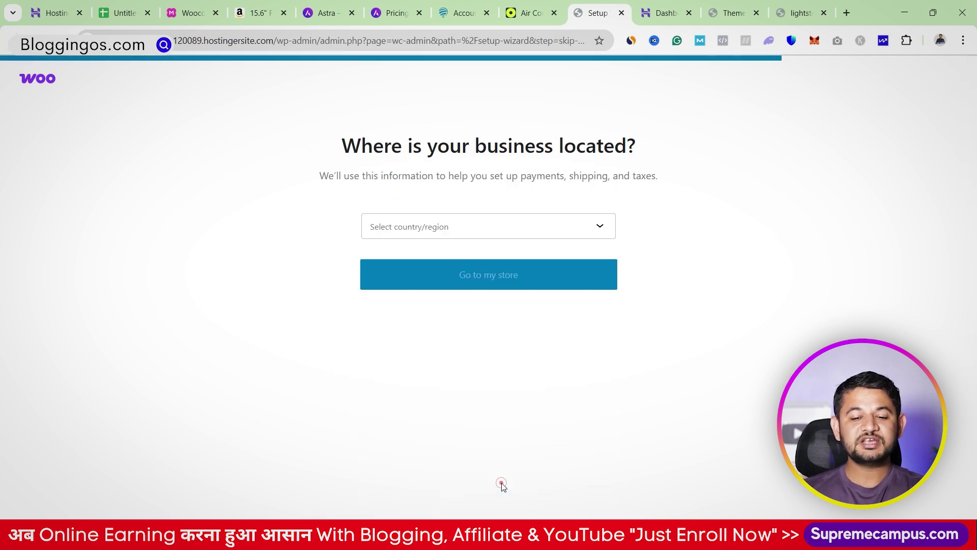
{"action": "left_click", "coordinate": [441, 224]}
{"action": "type", "text": "india"}
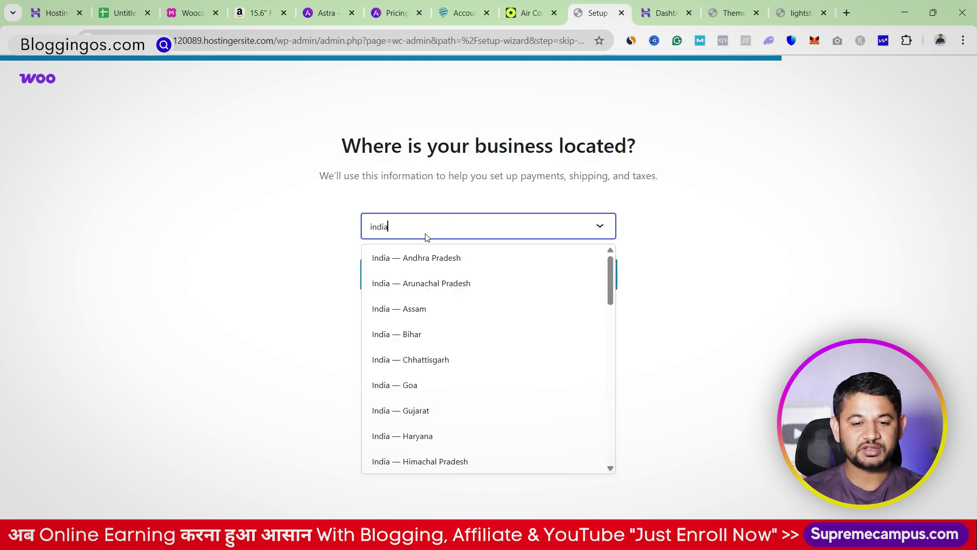
{"action": "left_click", "coordinate": [421, 412]}
{"action": "left_click", "coordinate": [506, 285]}
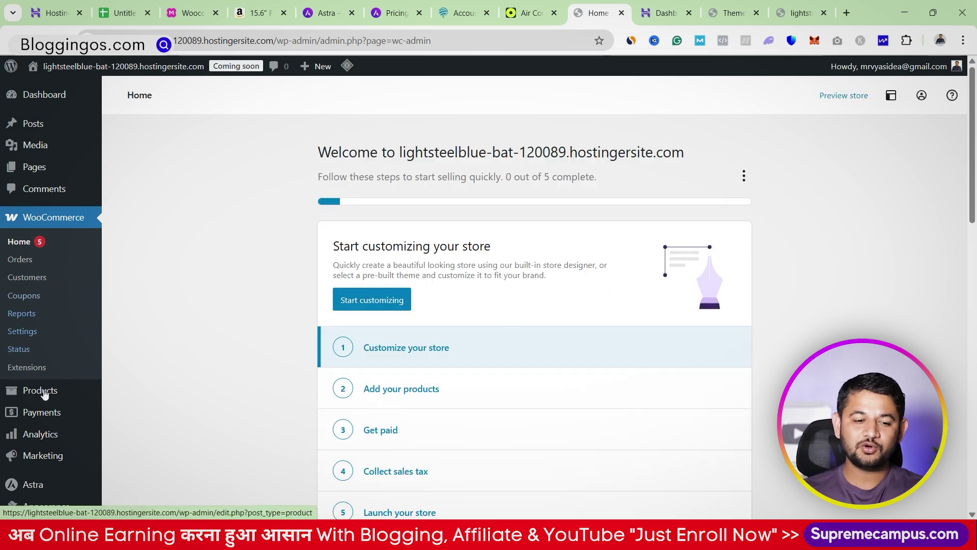
Step: Open Plugins > Add Plugin from the admin sidebar
{"action": "mouse_move", "coordinate": [29, 397]}
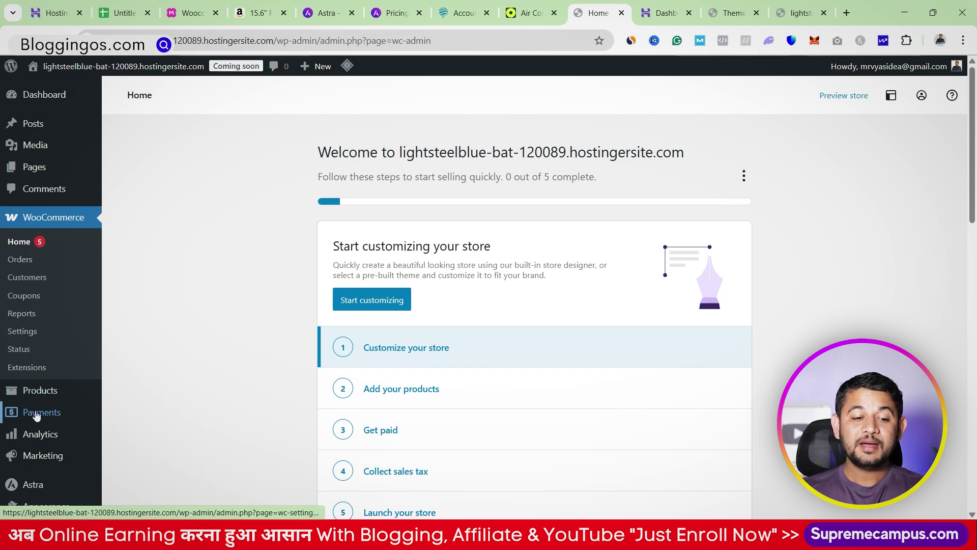
{"action": "mouse_move", "coordinate": [100, 434]}
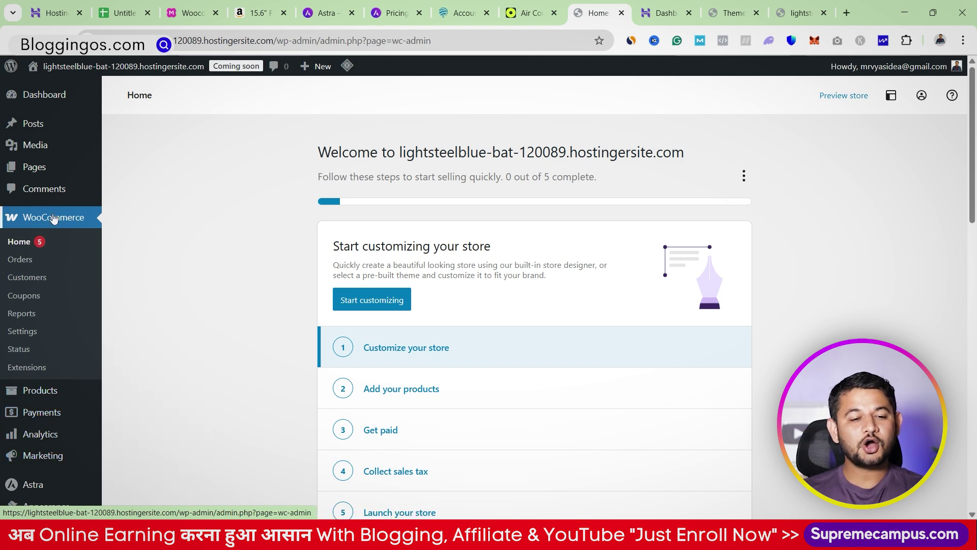
{"action": "scroll", "coordinate": [54, 219], "scroll_direction": "down", "scroll_amount": 3}
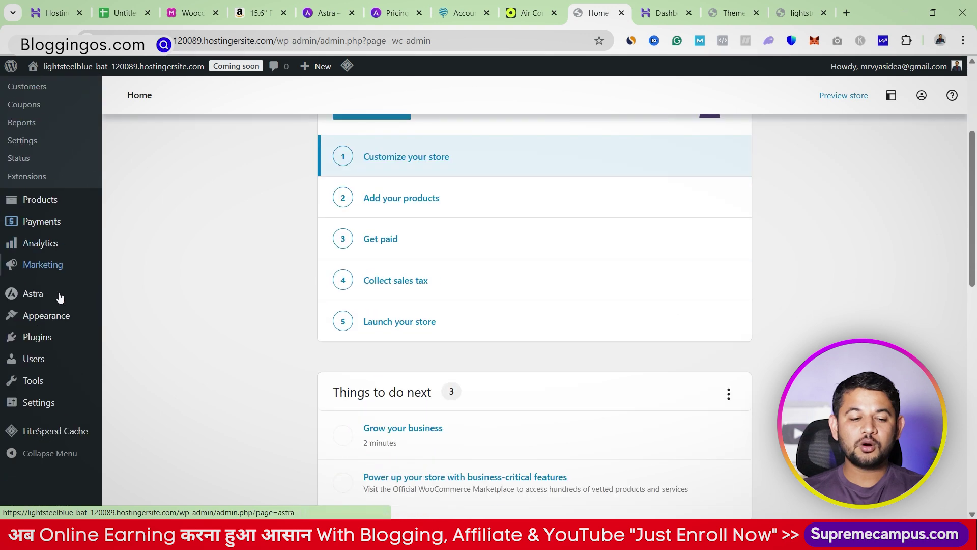
{"action": "mouse_move", "coordinate": [35, 259]}
{"action": "mouse_move", "coordinate": [50, 343]}
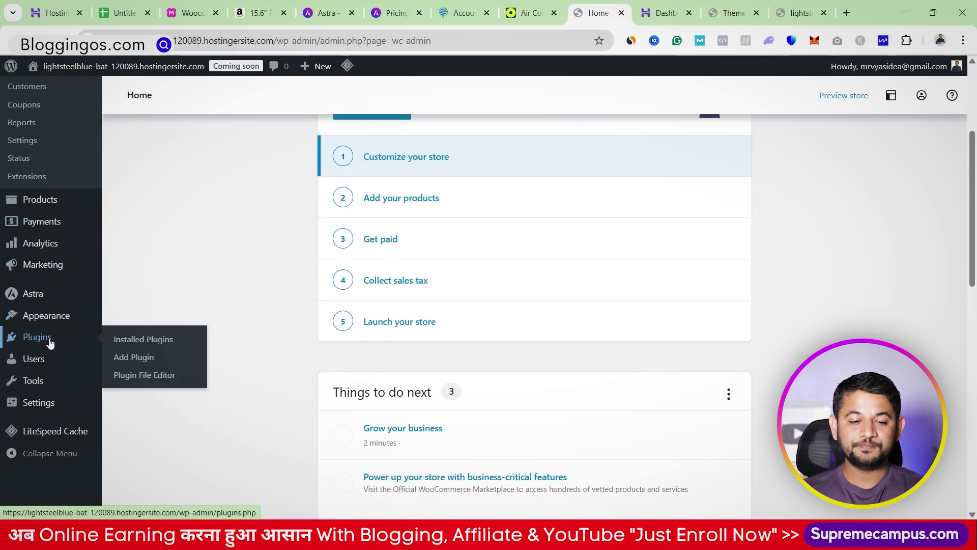
{"action": "left_click", "coordinate": [122, 358]}
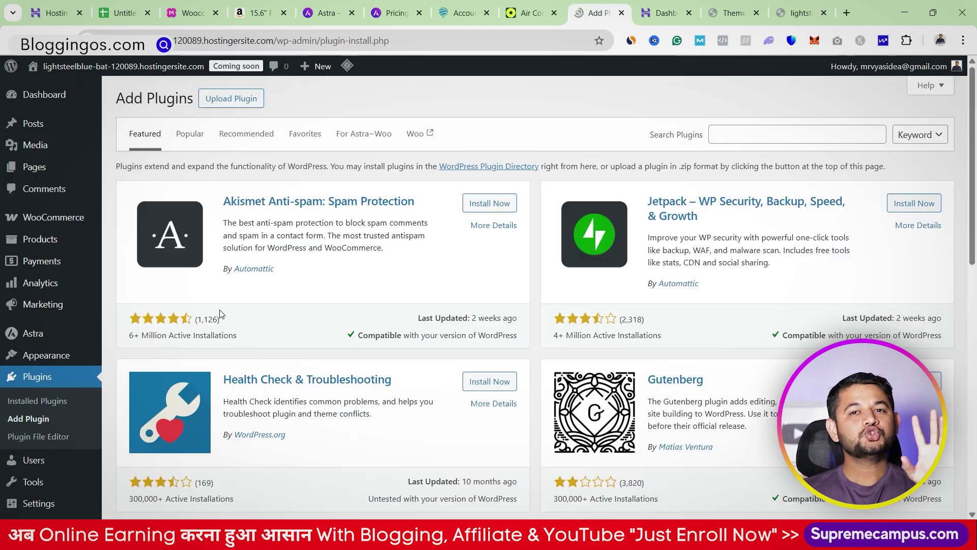
Step: Search for 'elementor', install and activate Elementor Website Builder, then return to Add Plugin
{"action": "left_click", "coordinate": [782, 127]}
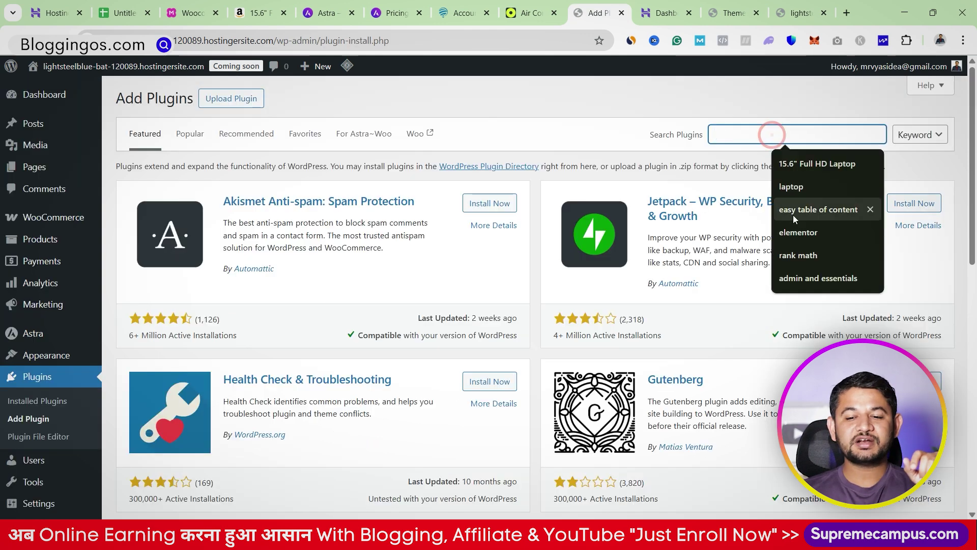
{"action": "left_click", "coordinate": [789, 230]}
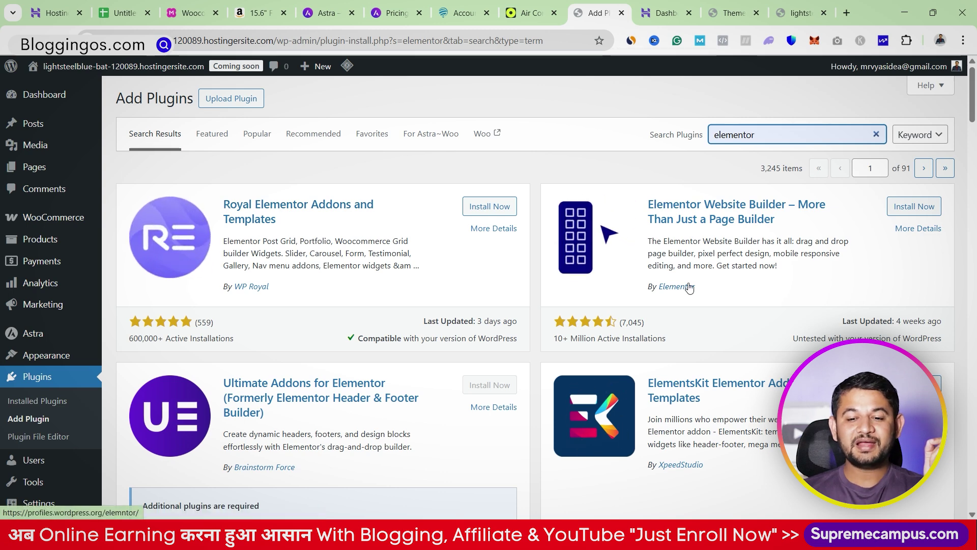
{"action": "left_click", "coordinate": [923, 206]}
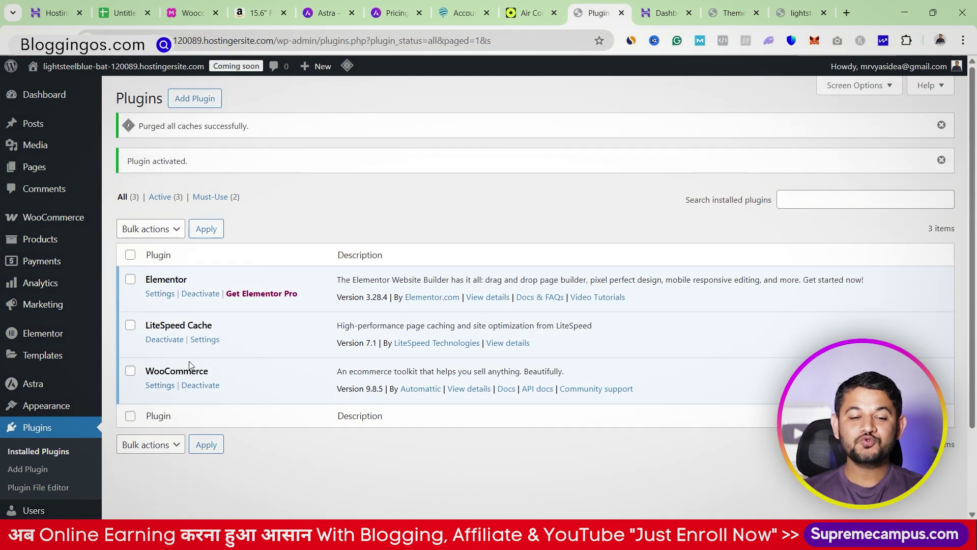
{"action": "scroll", "coordinate": [28, 439], "scroll_direction": "down", "scroll_amount": 2}
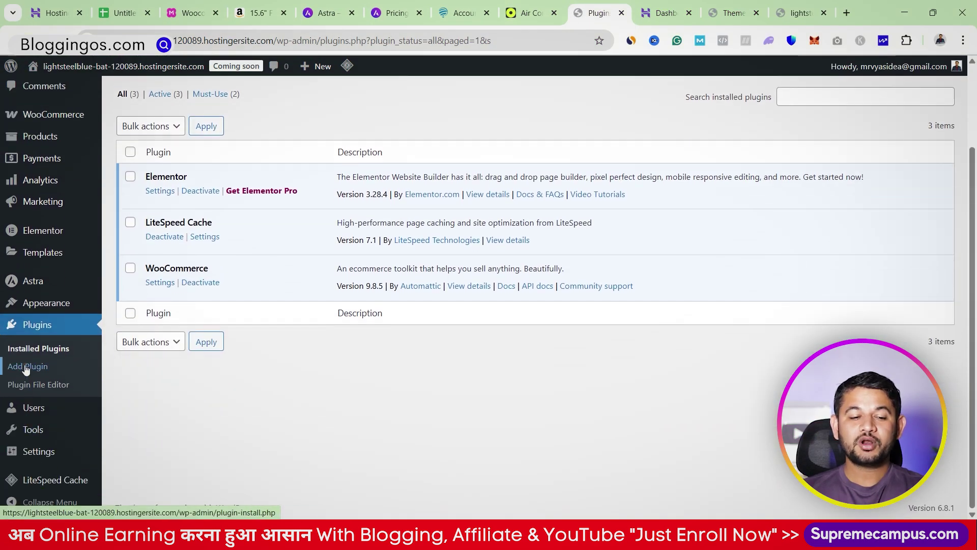
{"action": "left_click", "coordinate": [27, 367]}
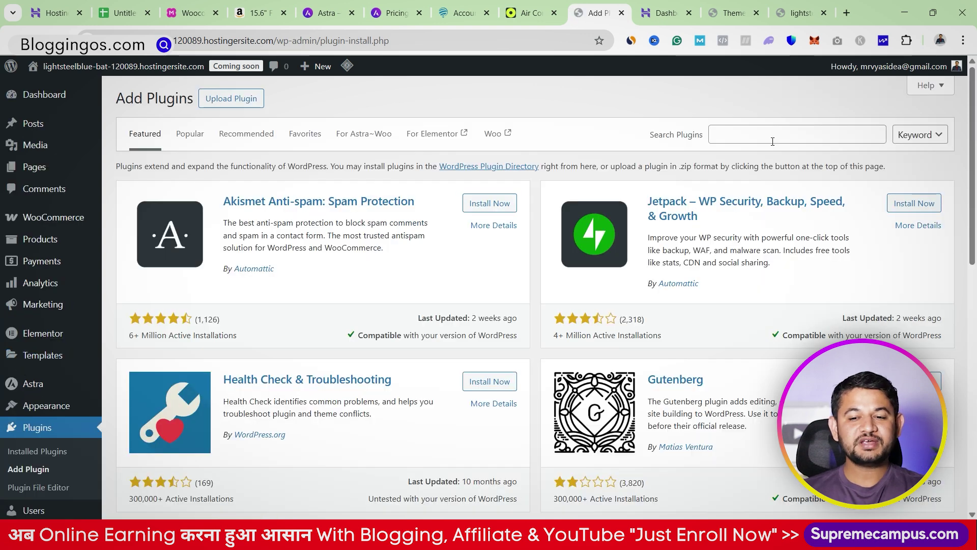
Step: Search plugins for 'rankmath', then install and activate Rank Math SEO
{"action": "left_click", "coordinate": [772, 140]}
{"action": "type", "text": "rankma"}
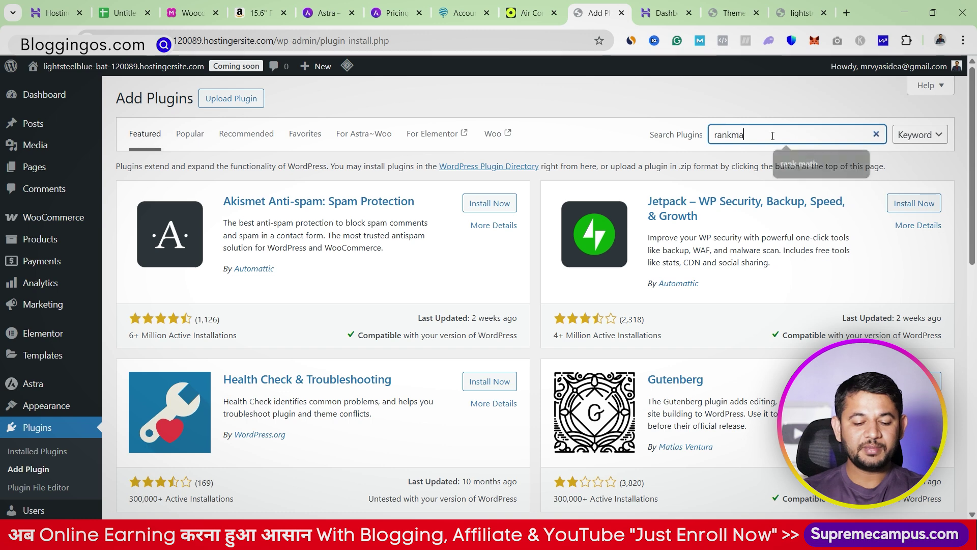
{"action": "type", "text": "th"}
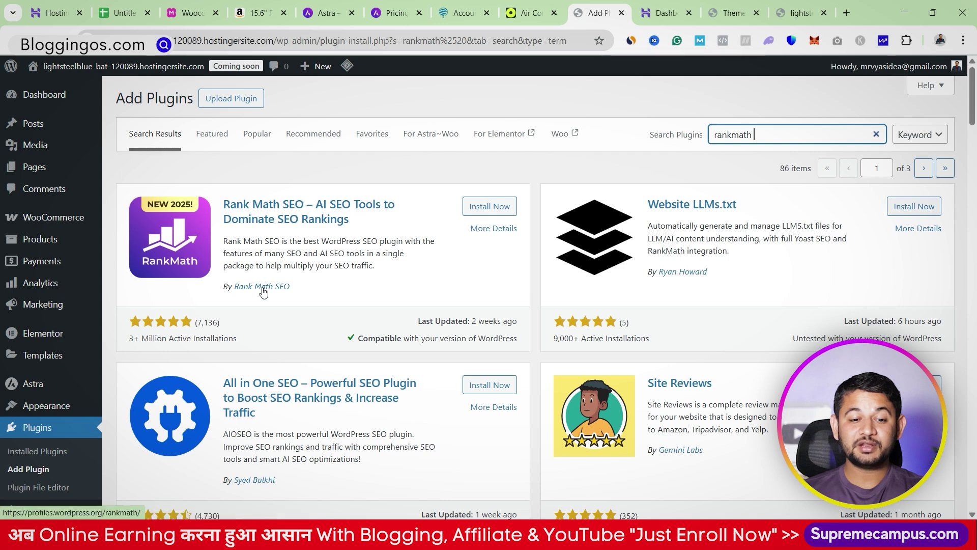
{"action": "left_click", "coordinate": [511, 208]}
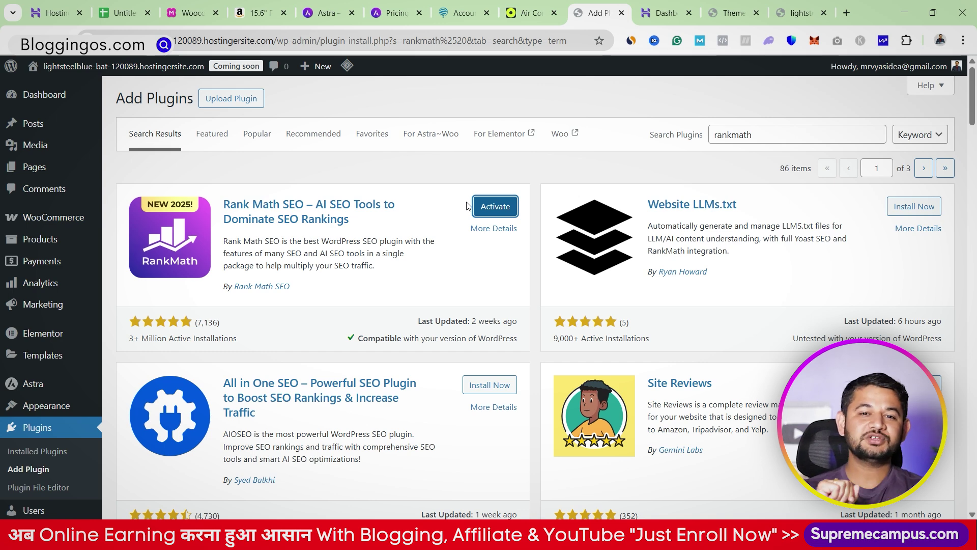
{"action": "left_click", "coordinate": [479, 209]}
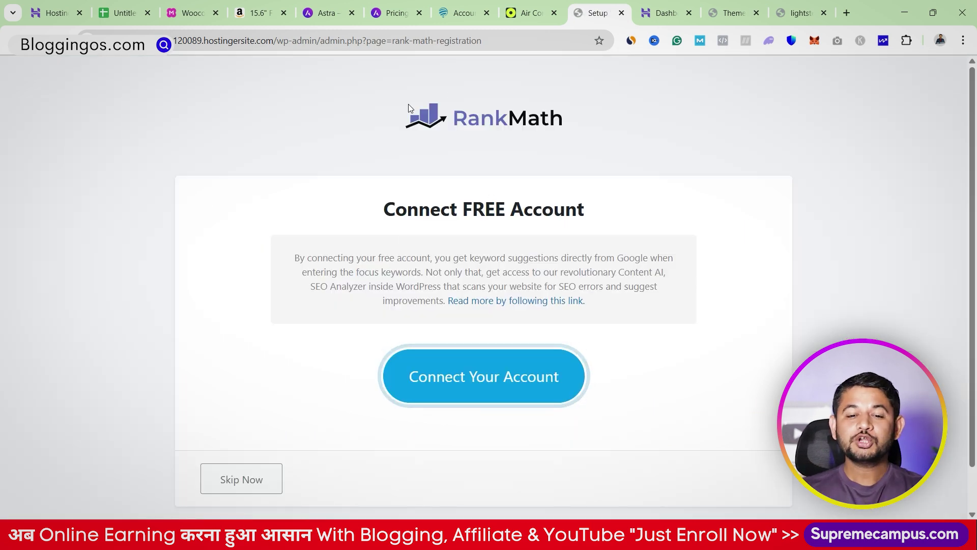
Step: Skip the Rank Math account connection and leave the wizard via 'Return to dashboard'
{"action": "left_click", "coordinate": [257, 480]}
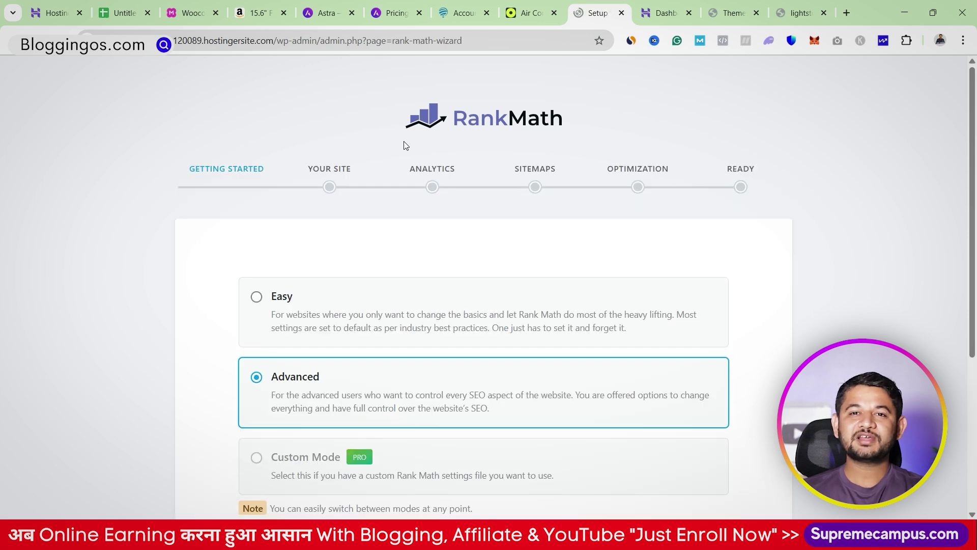
{"action": "scroll", "coordinate": [406, 146], "scroll_direction": "down", "scroll_amount": 5}
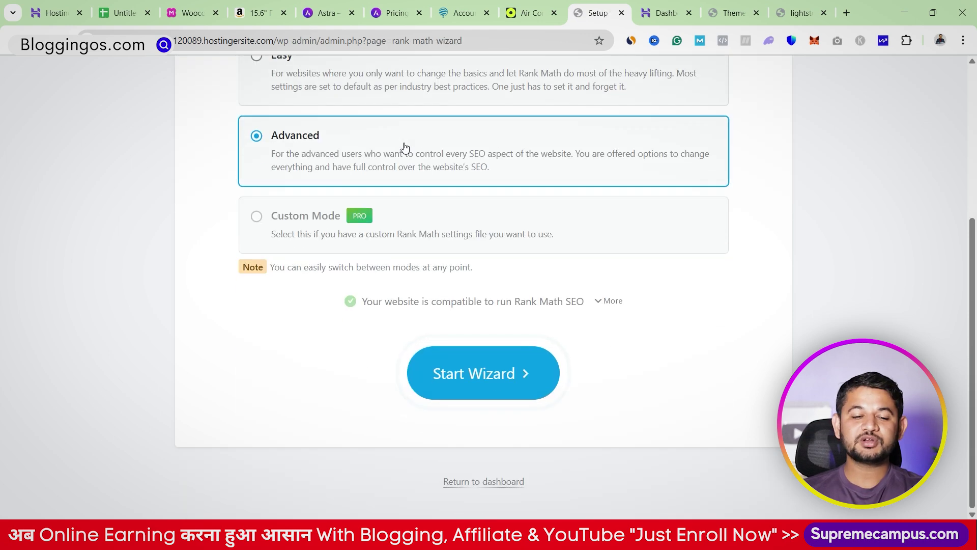
{"action": "left_click", "coordinate": [496, 482]}
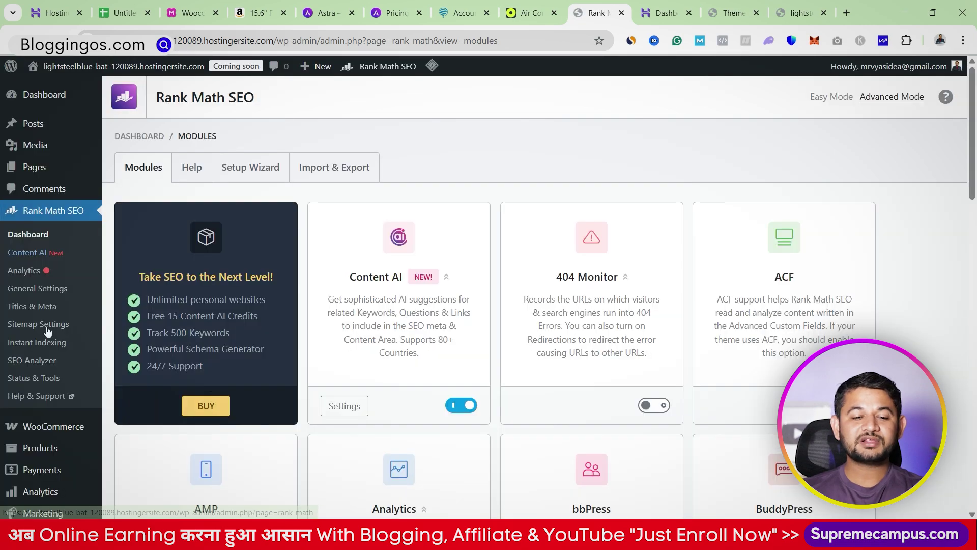
{"action": "scroll", "coordinate": [407, 359], "scroll_direction": "down", "scroll_amount": 10}
{"action": "scroll", "coordinate": [407, 349], "scroll_direction": "up", "scroll_amount": 10}
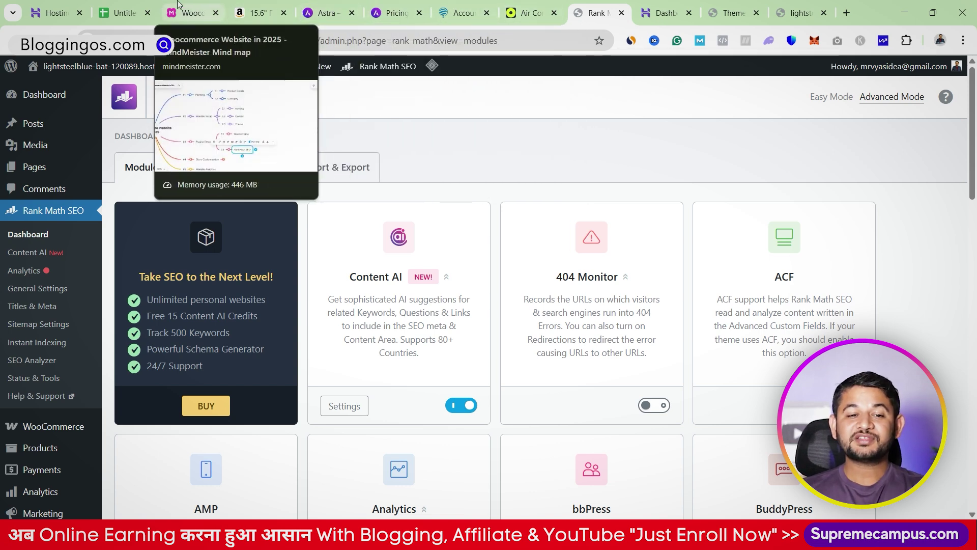
Step: In the mind map, collapse the Plugins Setup, Website Setup and Planning branches
{"action": "left_click", "coordinate": [187, 15]}
{"action": "left_click", "coordinate": [660, 308]}
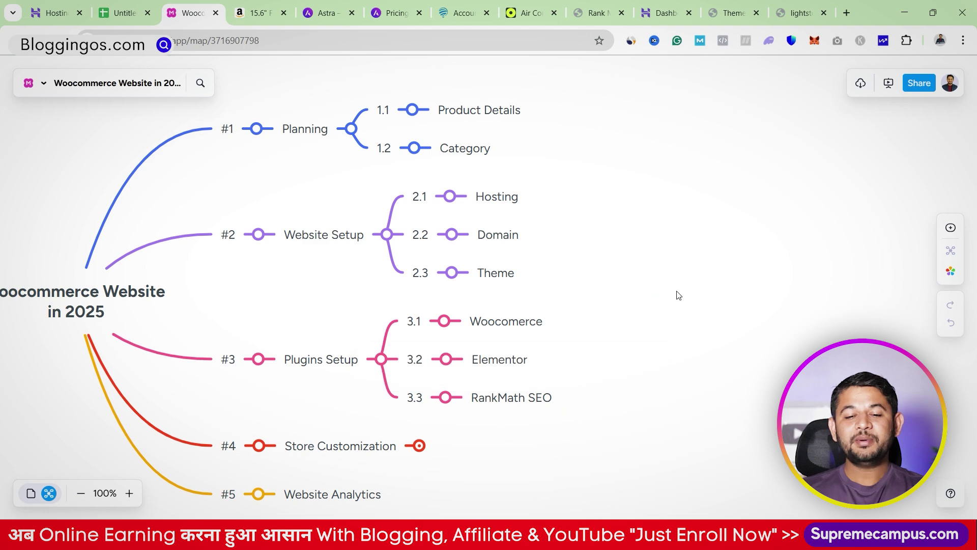
{"action": "scroll", "coordinate": [677, 291], "scroll_direction": "down", "scroll_amount": 3}
{"action": "left_click", "coordinate": [397, 260]}
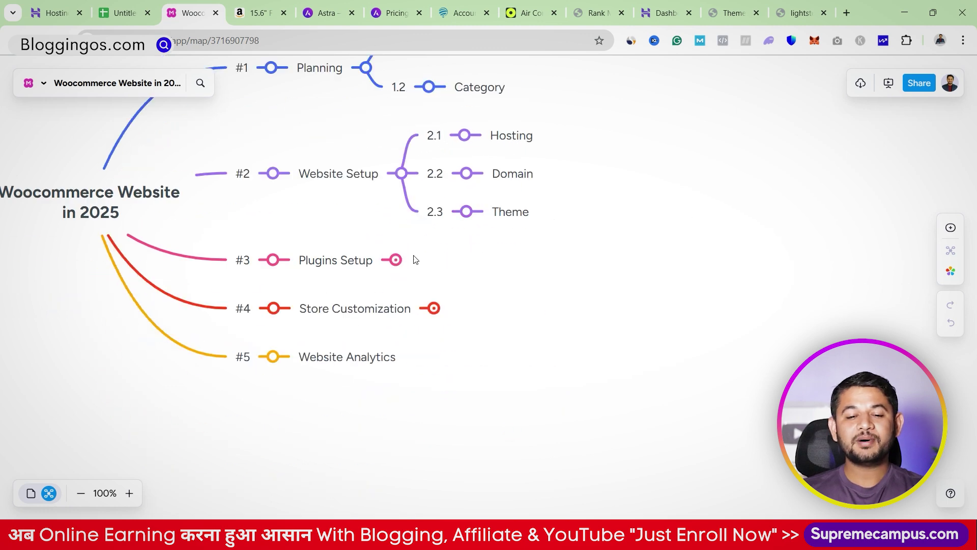
{"action": "left_click", "coordinate": [402, 174]}
{"action": "left_click", "coordinate": [406, 173]}
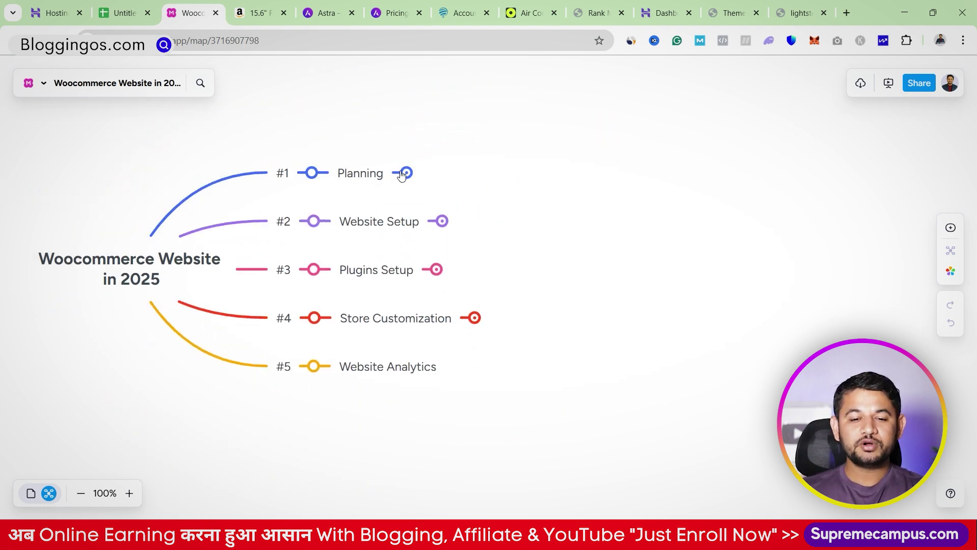
Step: Expand Store Customization to show Basic Setting and Product Listing, then return to WordPress
{"action": "left_click", "coordinate": [472, 317]}
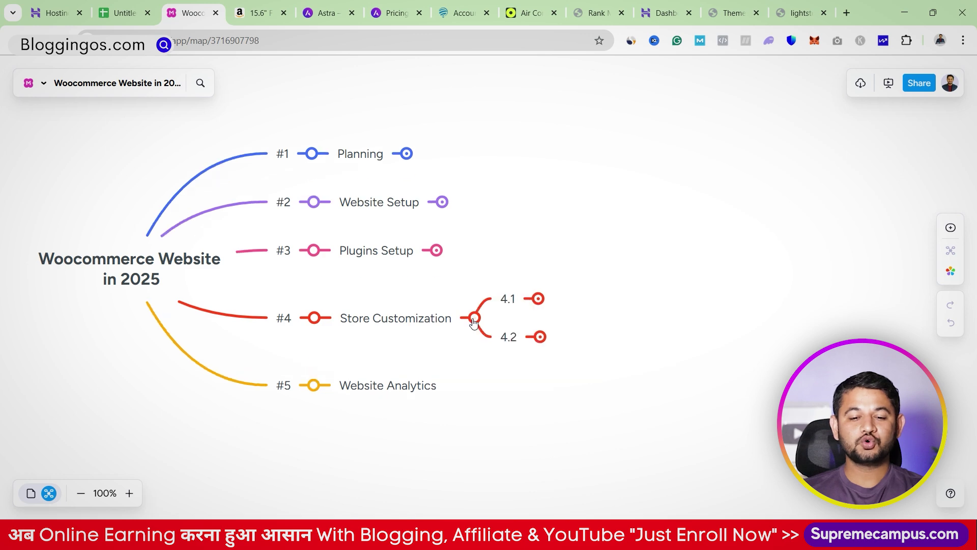
{"action": "left_click", "coordinate": [449, 300]}
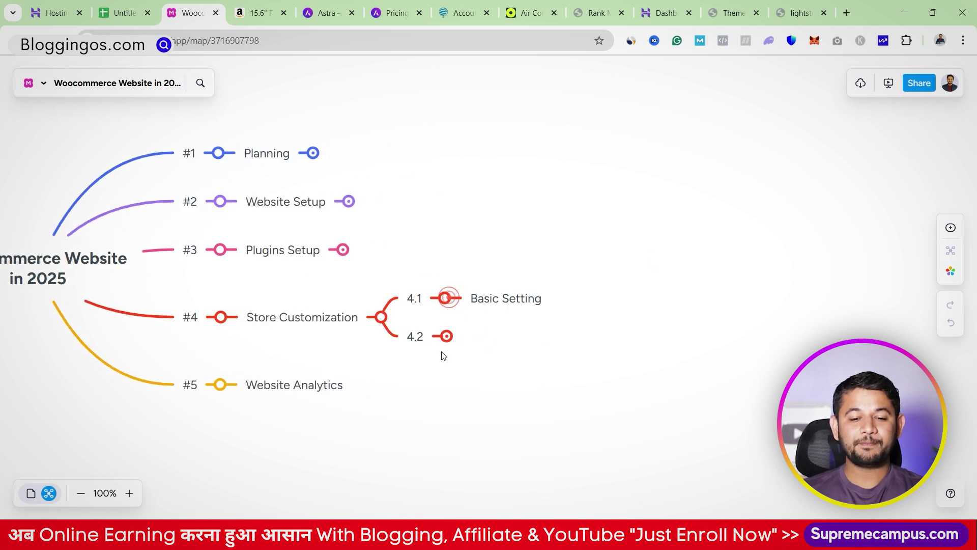
{"action": "left_click", "coordinate": [447, 337]}
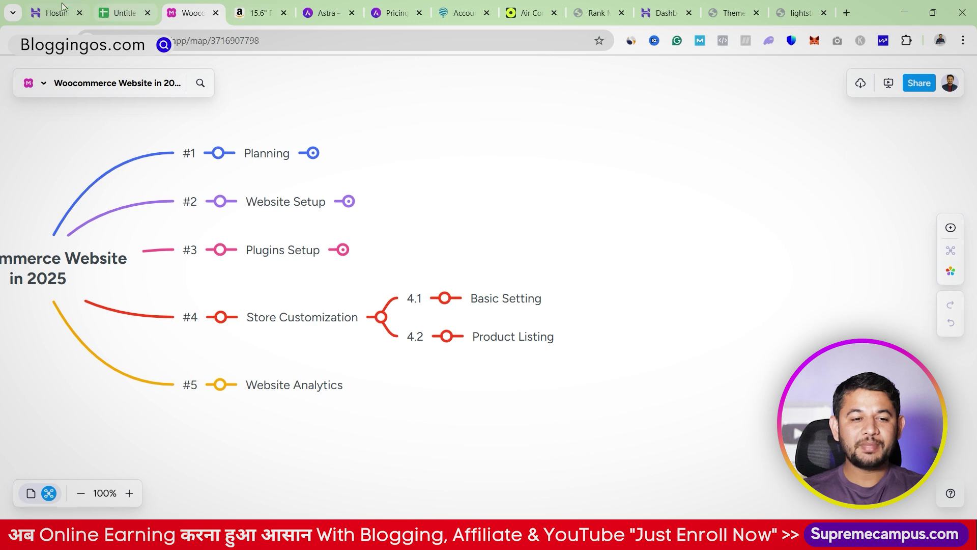
{"action": "left_click", "coordinate": [594, 7]}
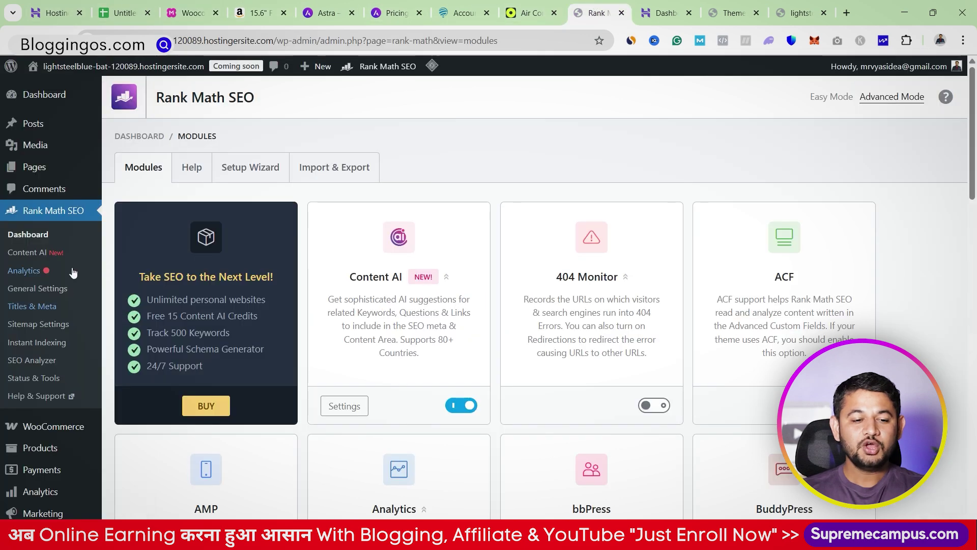
Step: Open WooCommerce Settings and review the General tab's store address and location fields
{"action": "scroll", "coordinate": [74, 269], "scroll_direction": "down", "scroll_amount": 4}
{"action": "mouse_move", "coordinate": [57, 235]}
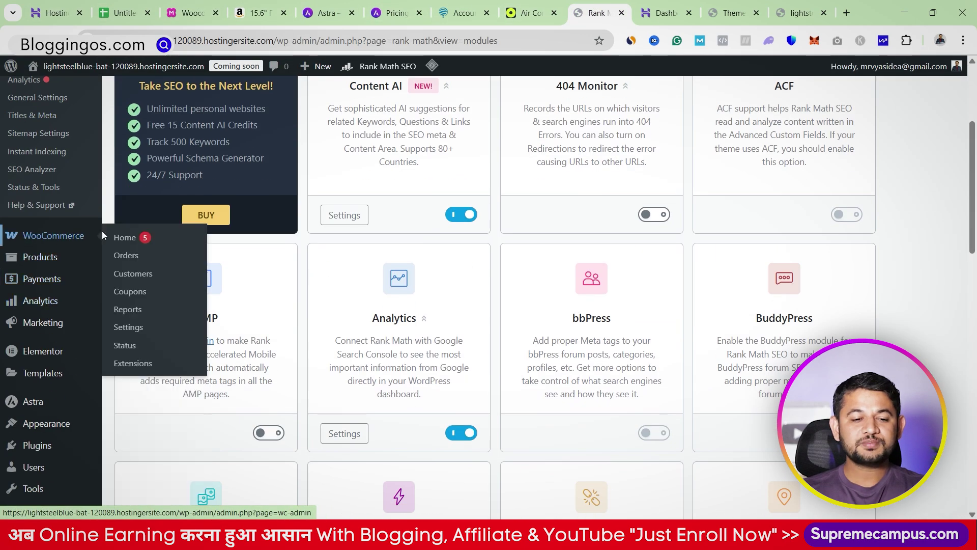
{"action": "left_click", "coordinate": [128, 328]}
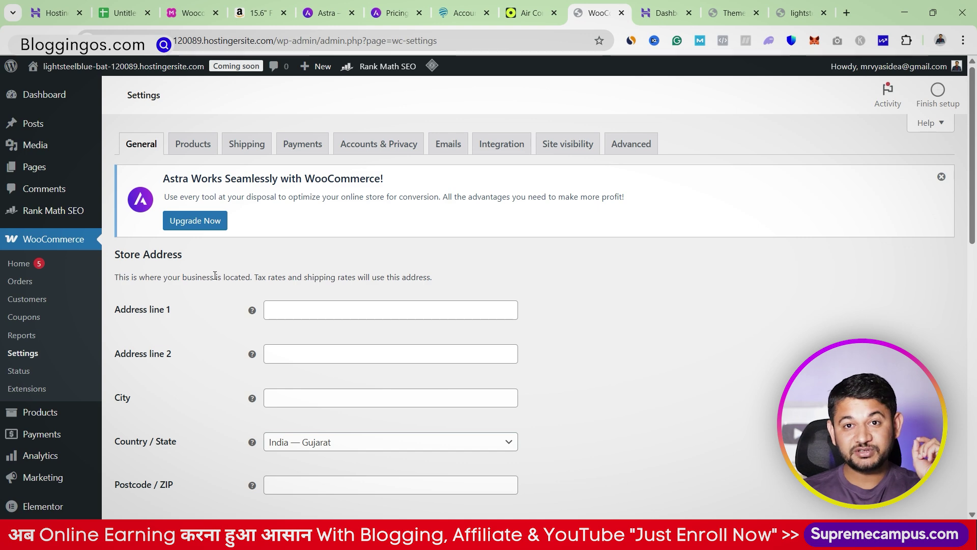
{"action": "scroll", "coordinate": [326, 440], "scroll_direction": "down", "scroll_amount": 2}
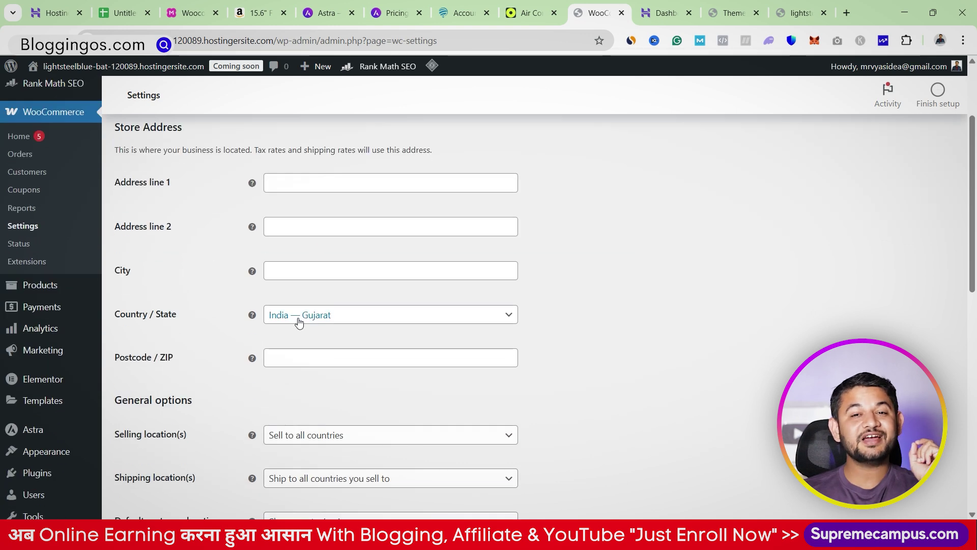
{"action": "scroll", "coordinate": [294, 309], "scroll_direction": "down", "scroll_amount": 2}
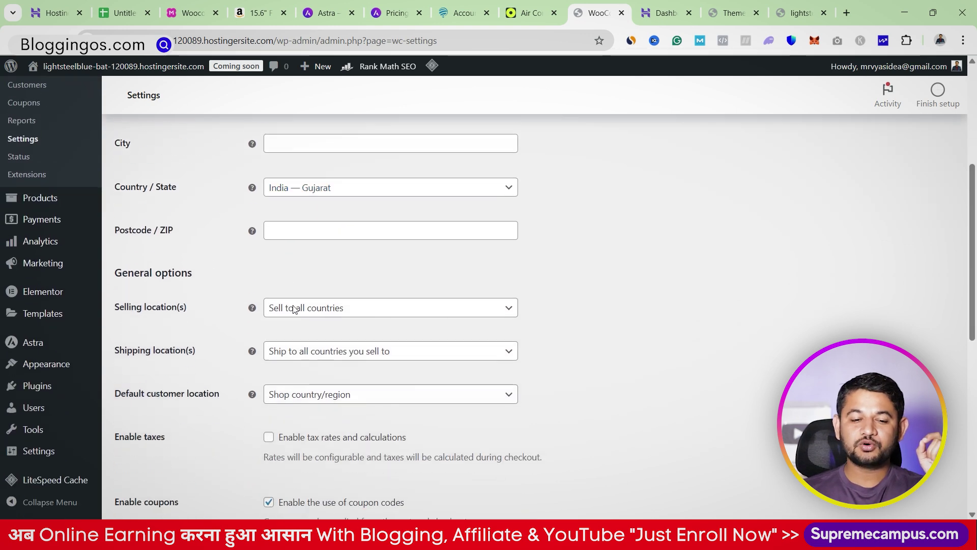
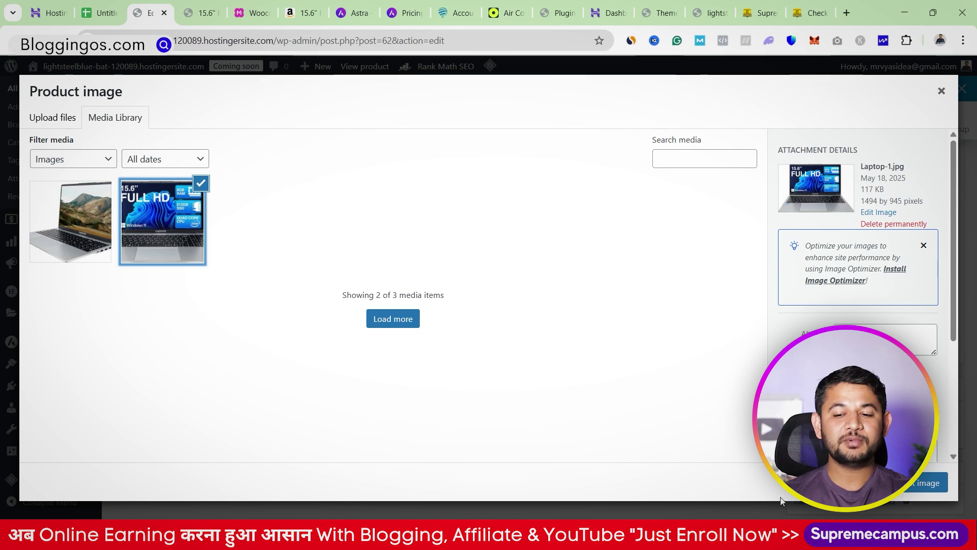
Step: Set Laptop-1.jpg as the laptop's product image and scroll back to the top of the editor
{"action": "left_click", "coordinate": [928, 482]}
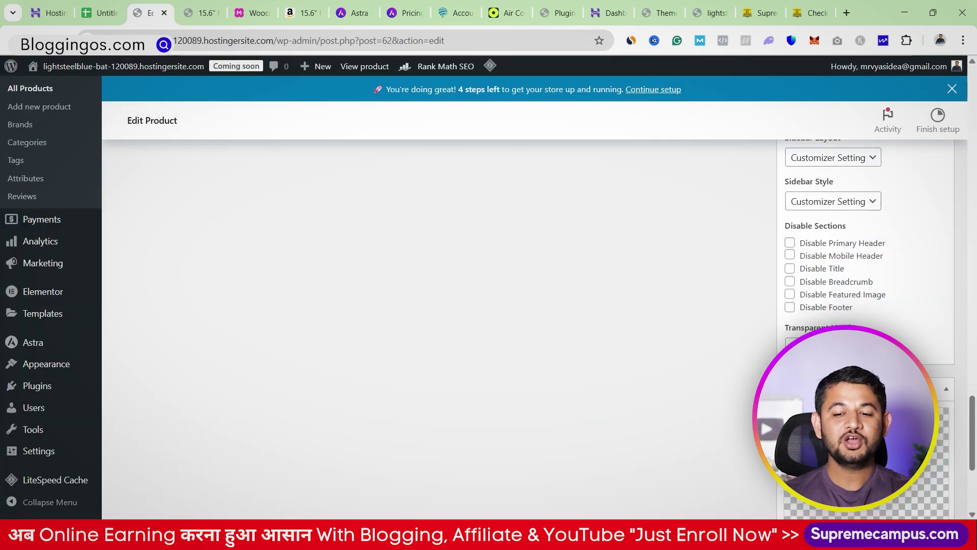
{"action": "scroll", "coordinate": [865, 356], "scroll_direction": "down", "scroll_amount": 3}
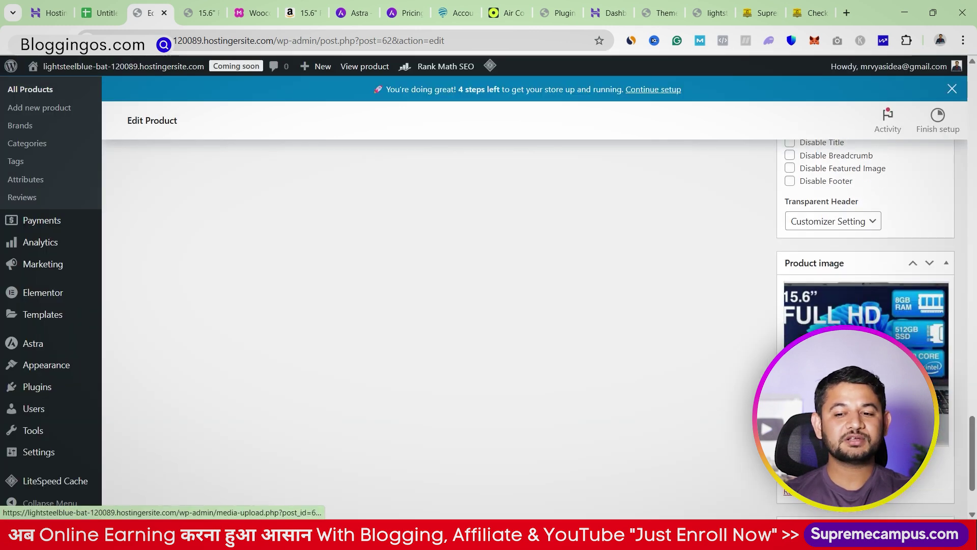
{"action": "scroll", "coordinate": [865, 357], "scroll_direction": "up", "scroll_amount": 10}
{"action": "scroll", "coordinate": [437, 330], "scroll_direction": "up", "scroll_amount": 10}
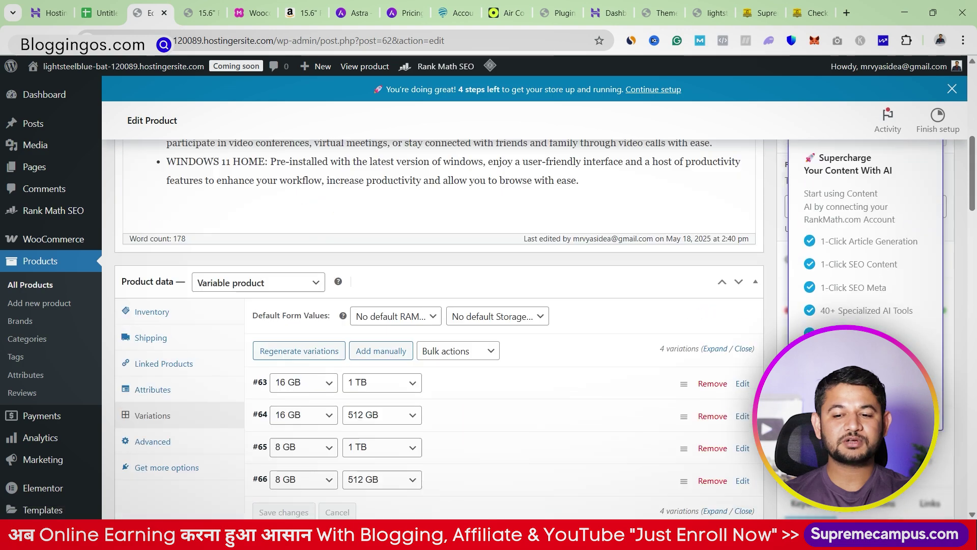
{"action": "left_click", "coordinate": [810, 256]}
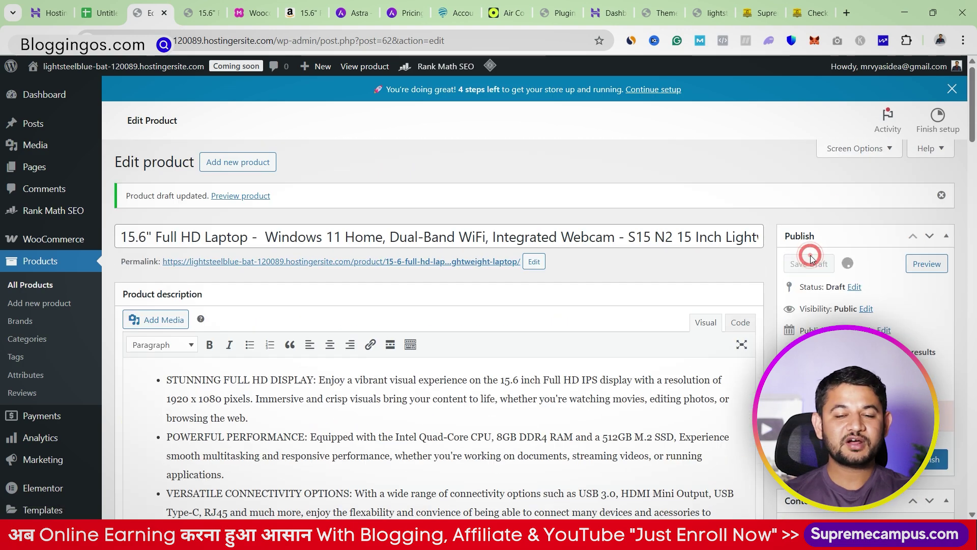
{"action": "left_click", "coordinate": [224, 18]}
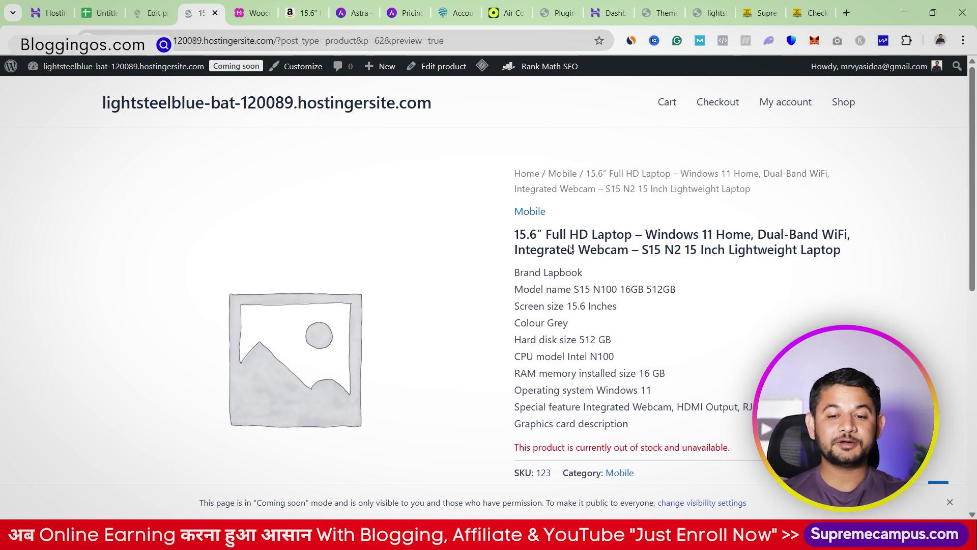
{"action": "scroll", "coordinate": [570, 250], "scroll_direction": "down", "scroll_amount": 3}
{"action": "scroll", "coordinate": [570, 252], "scroll_direction": "up", "scroll_amount": 4}
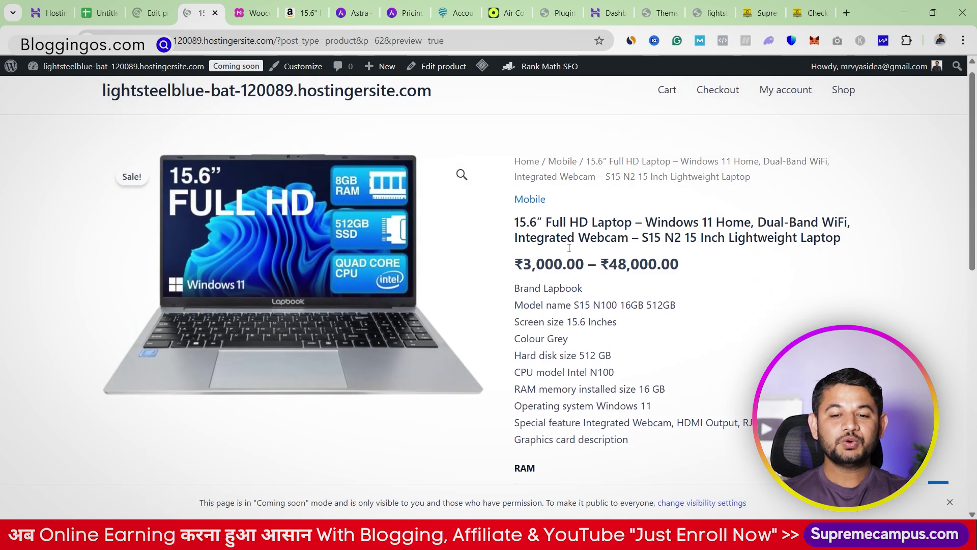
{"action": "scroll", "coordinate": [396, 214], "scroll_direction": "down", "scroll_amount": 4}
{"action": "scroll", "coordinate": [228, 179], "scroll_direction": "up", "scroll_amount": 4}
{"action": "scroll", "coordinate": [228, 178], "scroll_direction": "down", "scroll_amount": 1}
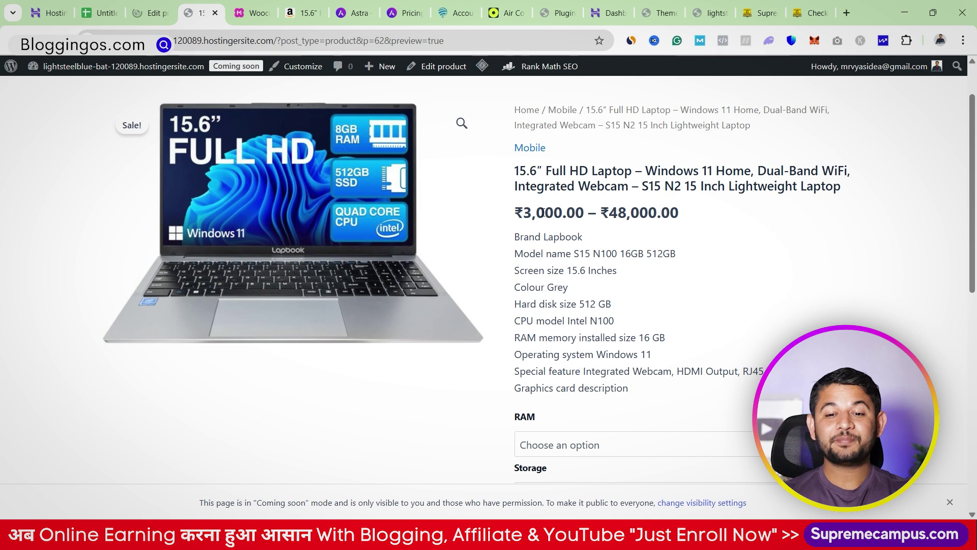
{"action": "left_click_drag", "start_coordinate": [543, 213], "coordinate": [672, 232]}
{"action": "scroll", "coordinate": [671, 232], "scroll_direction": "down", "scroll_amount": 1}
{"action": "left_click_drag", "start_coordinate": [545, 171], "coordinate": [552, 279]}
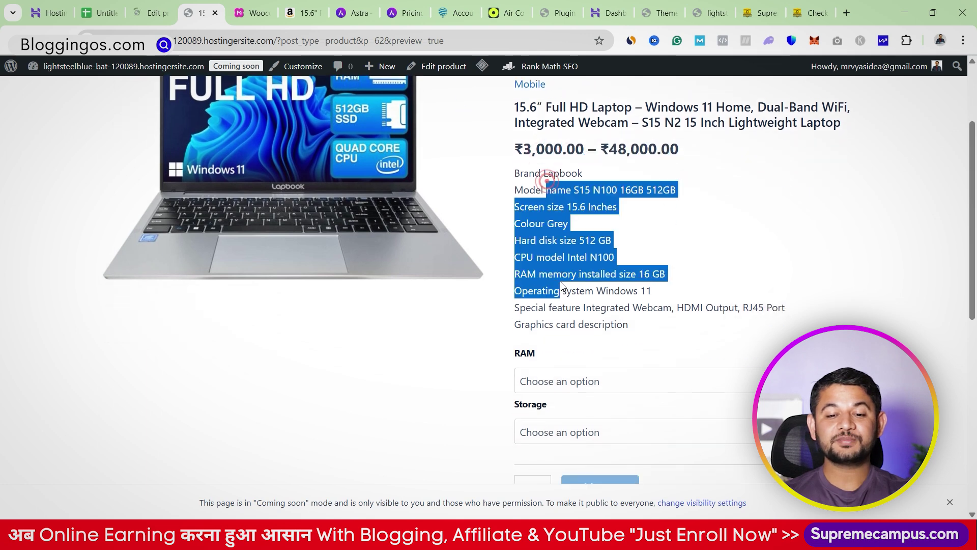
{"action": "scroll", "coordinate": [545, 280], "scroll_direction": "down", "scroll_amount": 2}
{"action": "left_click", "coordinate": [545, 254]}
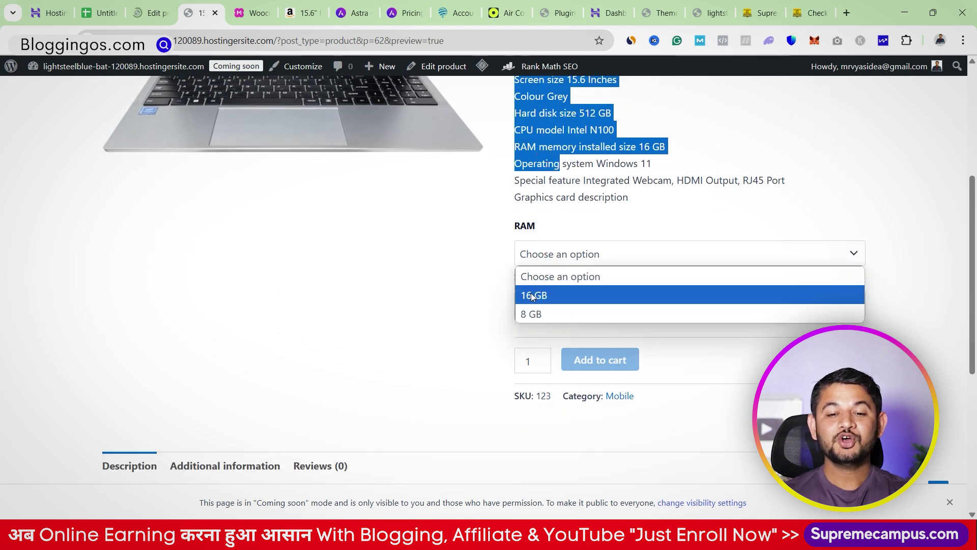
{"action": "left_click", "coordinate": [542, 300]}
{"action": "left_click", "coordinate": [555, 305]}
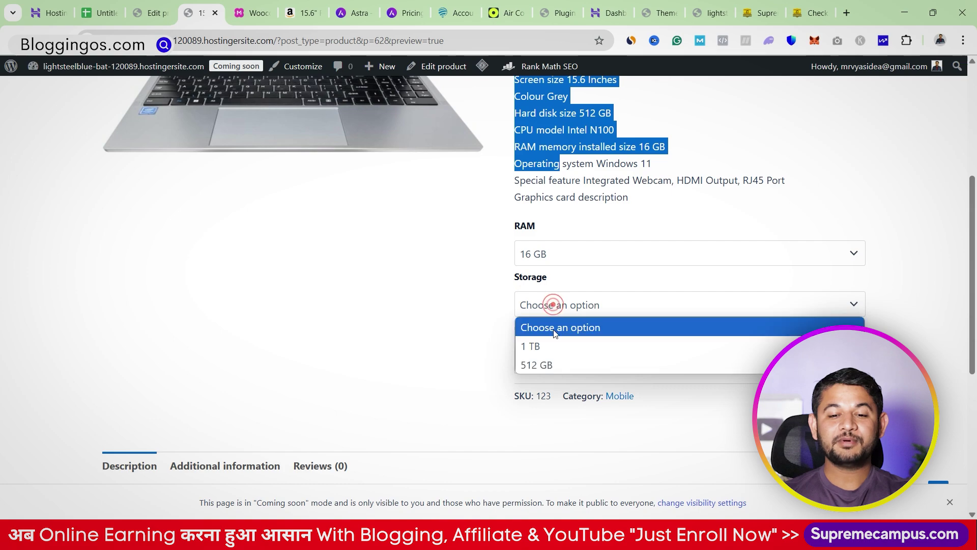
{"action": "left_click", "coordinate": [552, 351]}
{"action": "scroll", "coordinate": [611, 270], "scroll_direction": "up", "scroll_amount": 5}
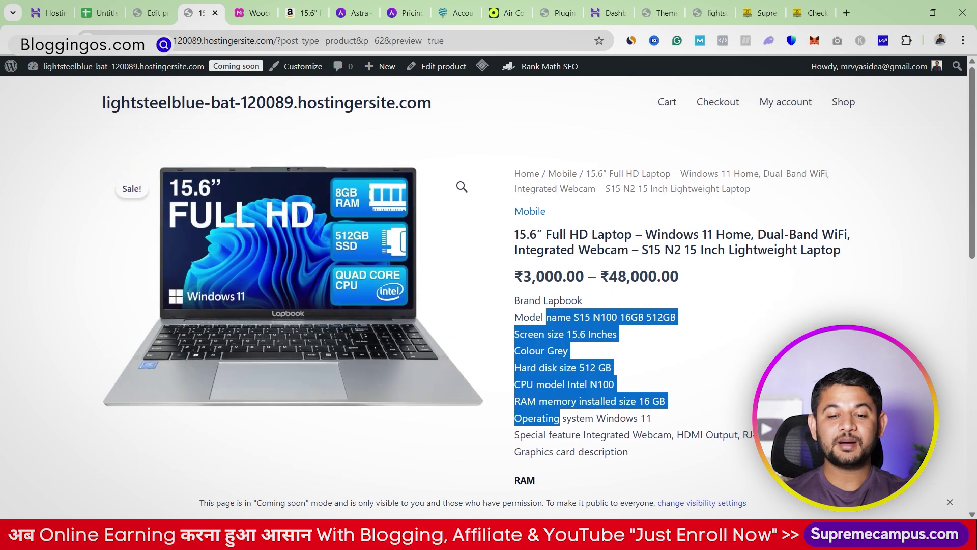
{"action": "scroll", "coordinate": [612, 298], "scroll_direction": "down", "scroll_amount": 4}
{"action": "scroll", "coordinate": [612, 297], "scroll_direction": "down", "scroll_amount": 1}
{"action": "left_click_drag", "start_coordinate": [606, 362], "coordinate": [648, 362]}
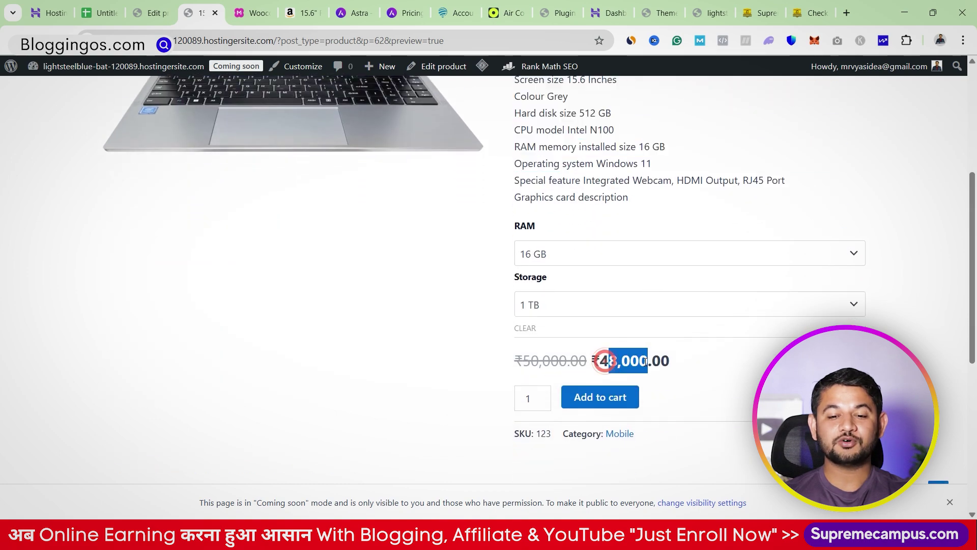
{"action": "left_click", "coordinate": [561, 304]}
{"action": "left_click", "coordinate": [543, 367]}
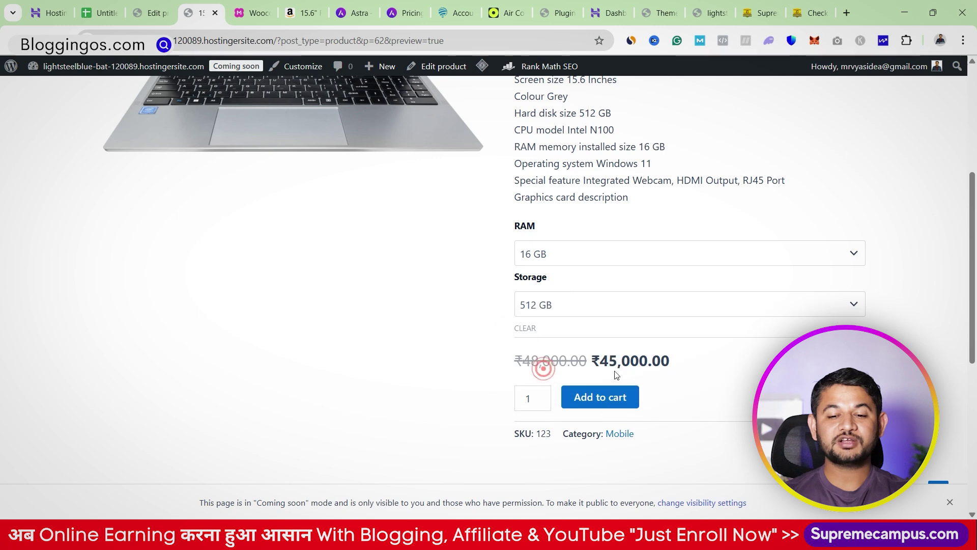
{"action": "left_click_drag", "start_coordinate": [593, 360], "coordinate": [690, 360]}
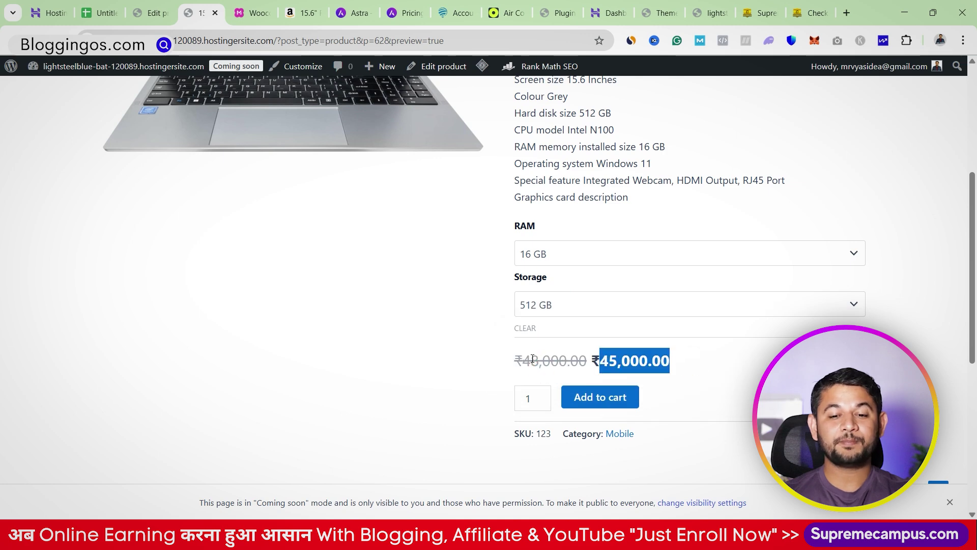
{"action": "left_click_drag", "start_coordinate": [588, 360], "coordinate": [529, 361]}
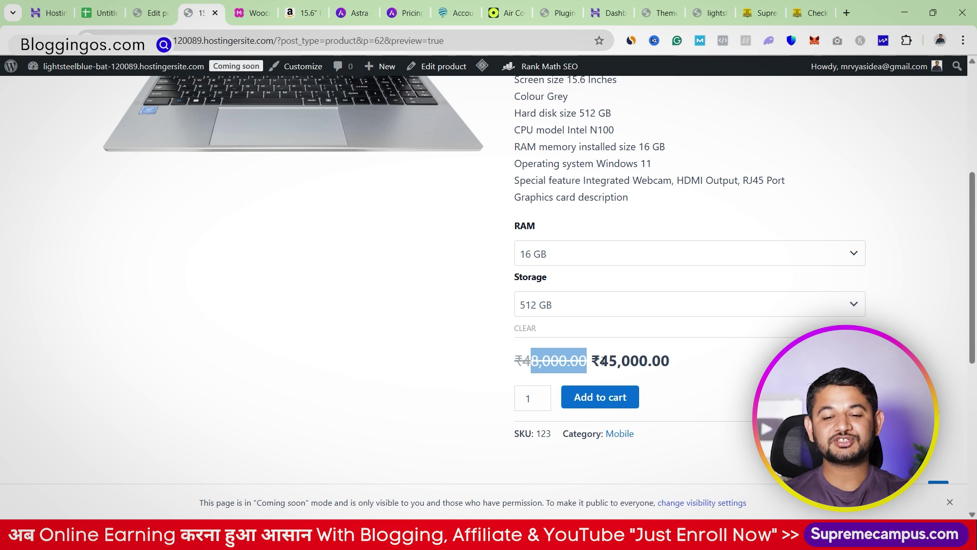
{"action": "left_click", "coordinate": [608, 402]}
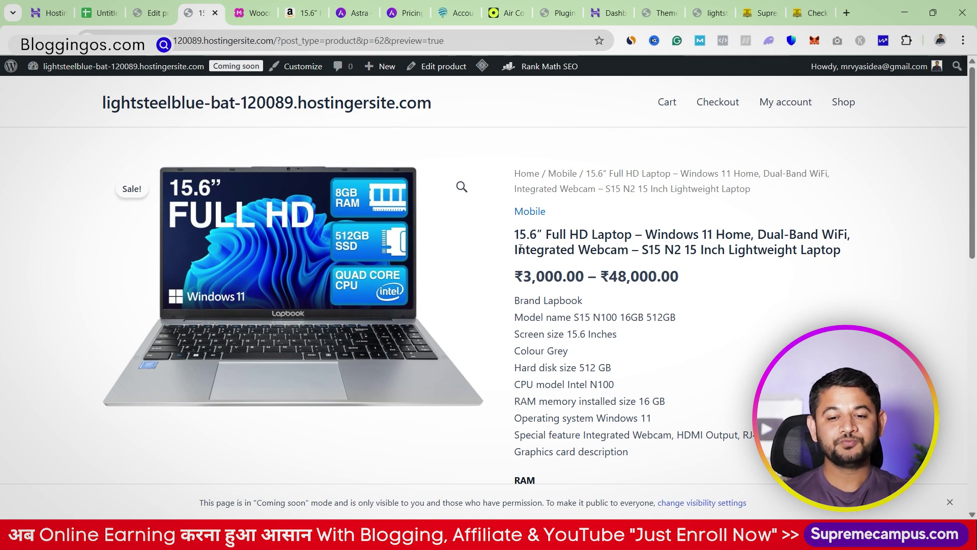
{"action": "scroll", "coordinate": [660, 319], "scroll_direction": "down", "scroll_amount": 6}
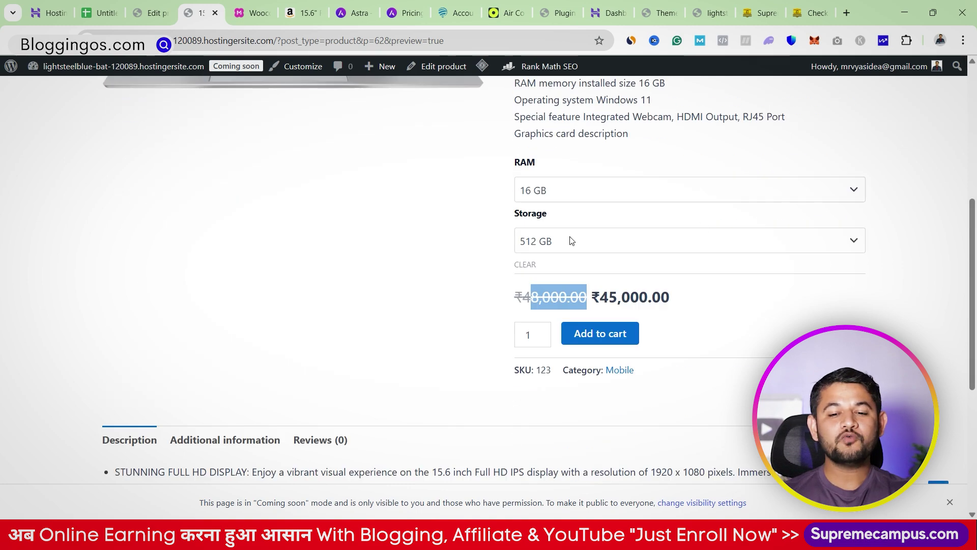
{"action": "scroll", "coordinate": [571, 240], "scroll_direction": "up", "scroll_amount": 6}
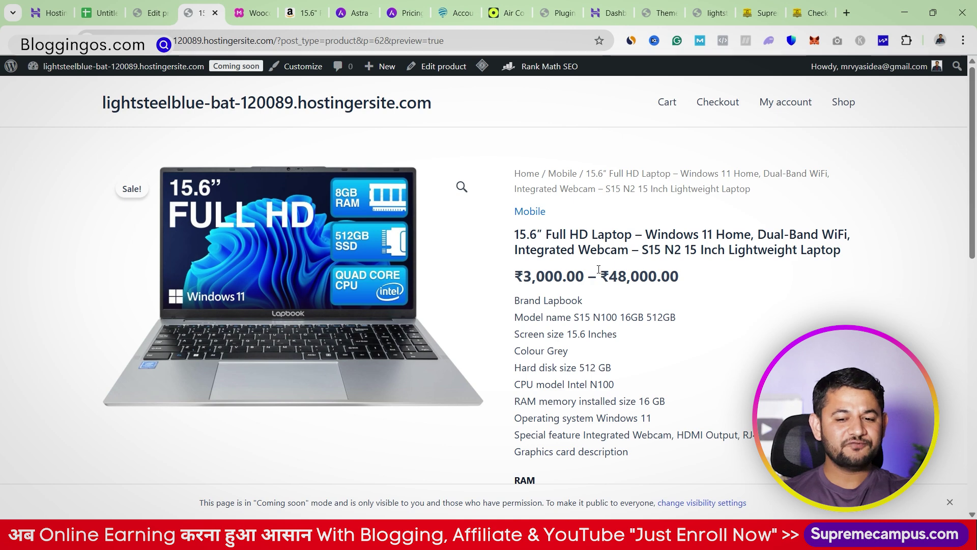
Step: Publish the laptop product from its edit page and open Products > All Products
{"action": "key", "text": "ctrl+shift+Tab"}
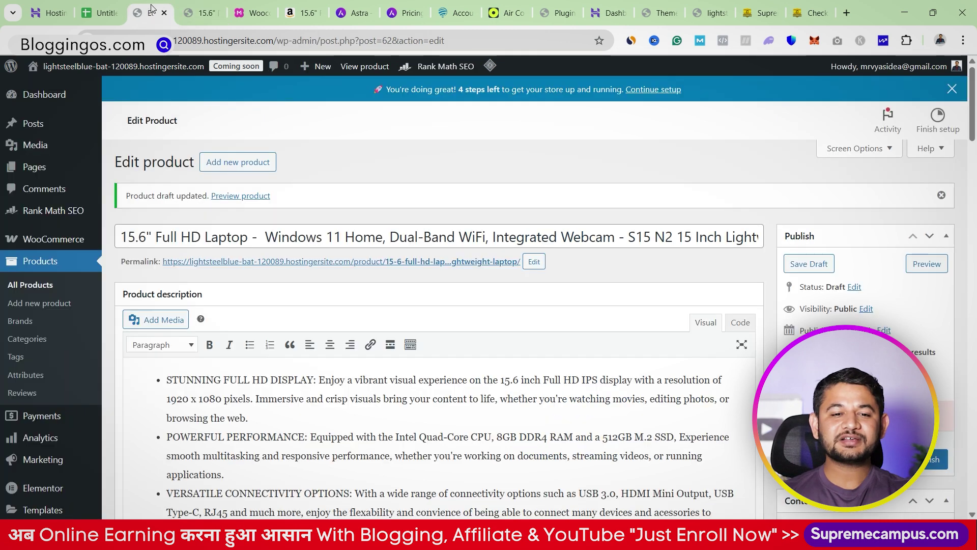
{"action": "scroll", "coordinate": [736, 317], "scroll_direction": "down", "scroll_amount": 1}
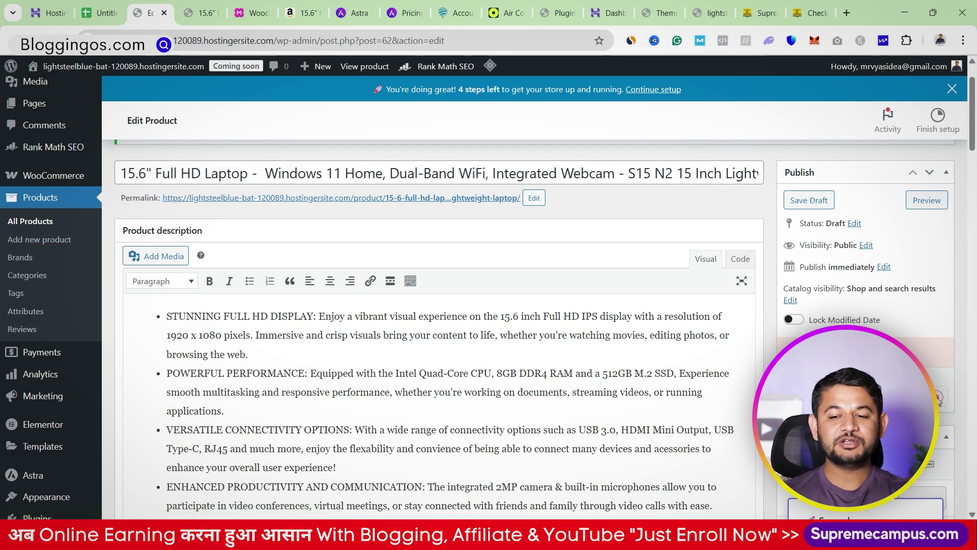
{"action": "left_click", "coordinate": [939, 401]}
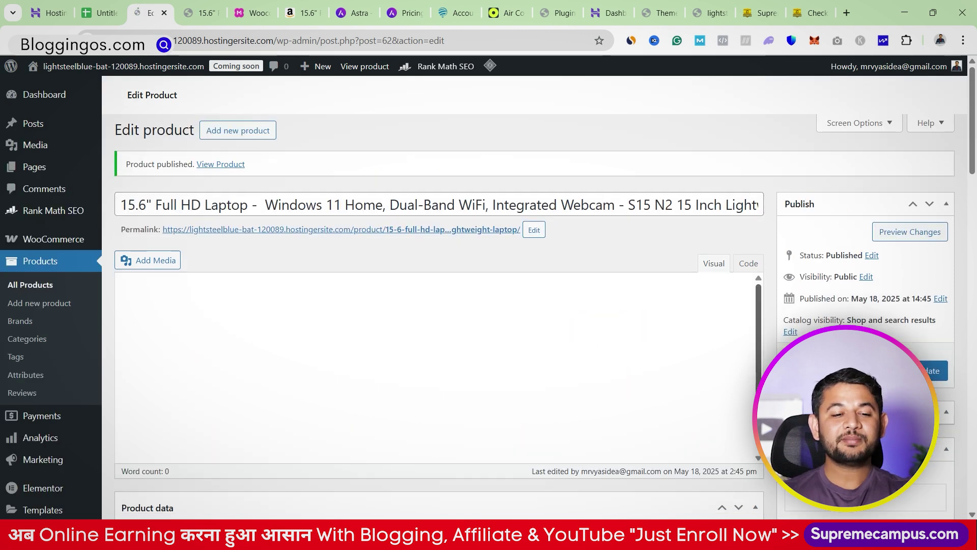
{"action": "left_click", "coordinate": [45, 287]}
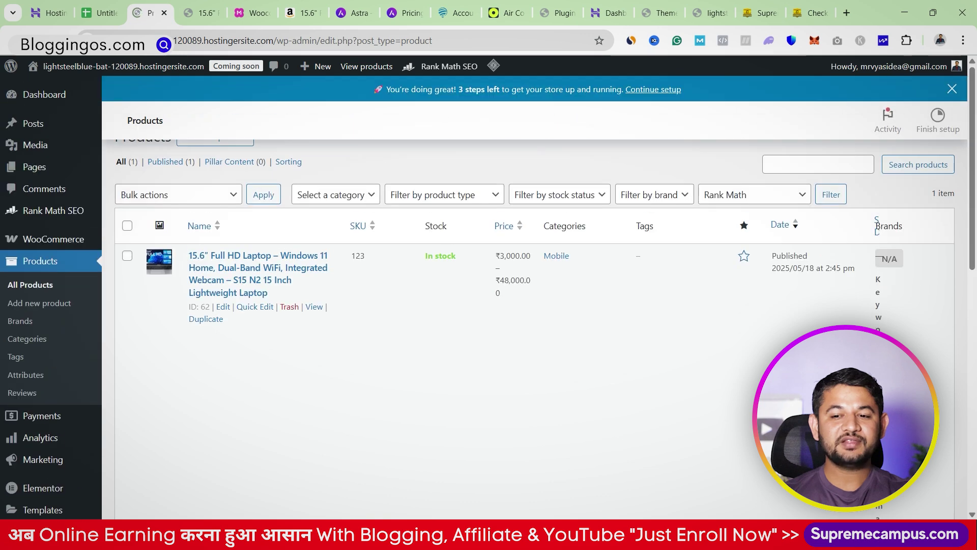
Step: Hide the SEO Details column in the Products list via Screen Options
{"action": "left_click", "coordinate": [887, 149]}
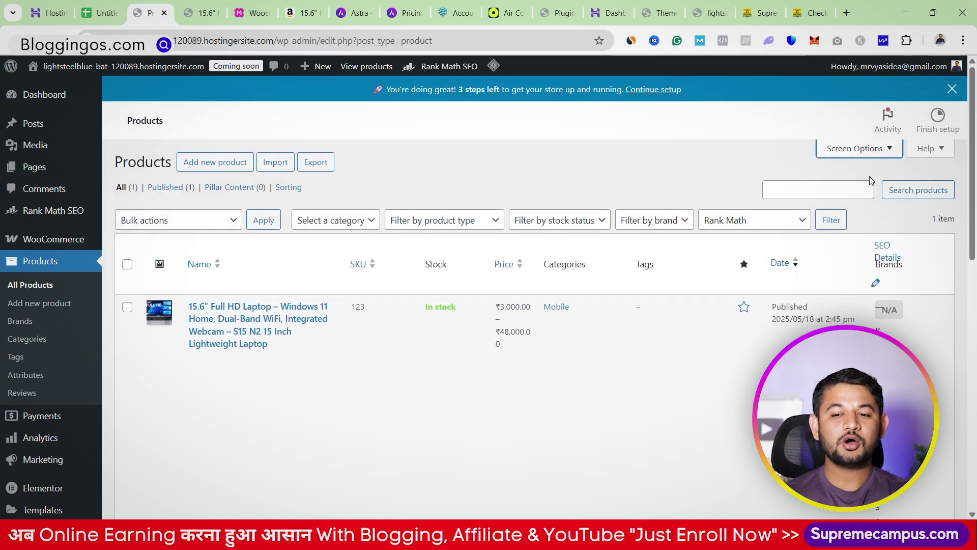
{"action": "left_click", "coordinate": [874, 149]}
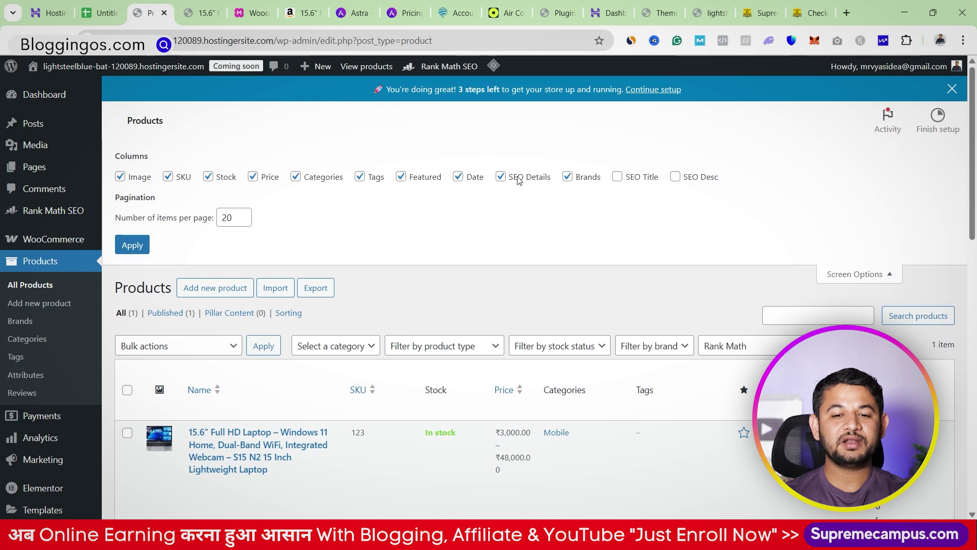
{"action": "left_click", "coordinate": [501, 176]}
{"action": "left_click", "coordinate": [132, 245]}
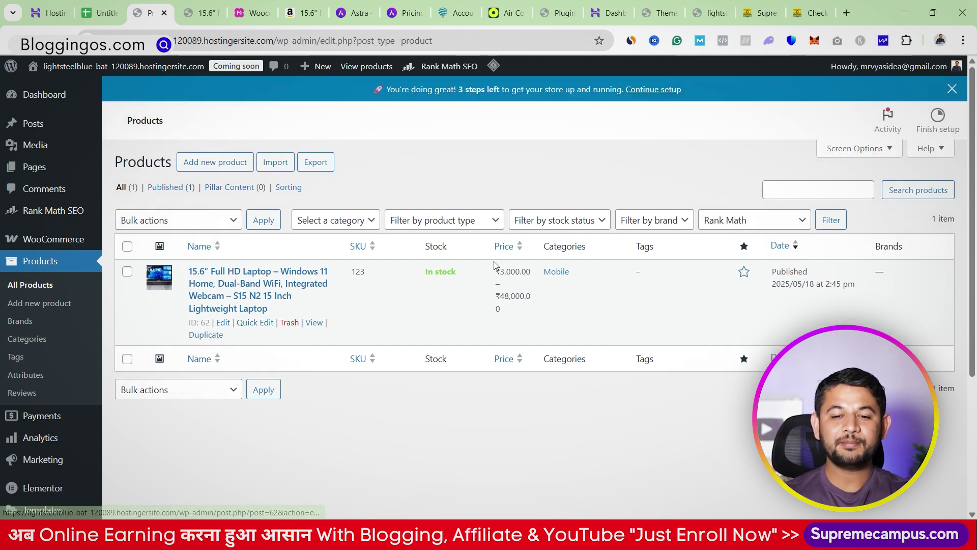
Step: Quick-edit the laptop product to move it from the Mobile category to Laptop
{"action": "left_click", "coordinate": [266, 324]}
{"action": "scroll", "coordinate": [273, 346], "scroll_direction": "down", "scroll_amount": 1}
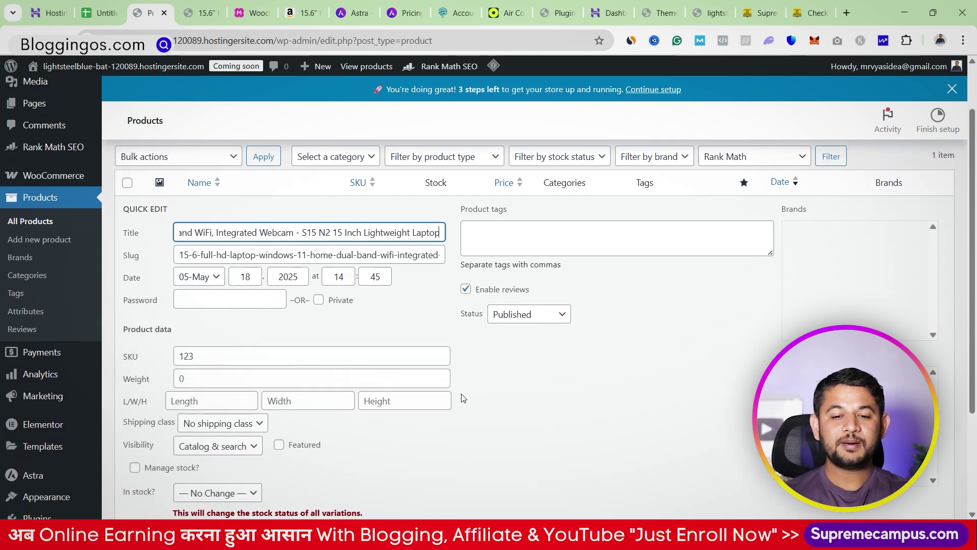
{"action": "scroll", "coordinate": [327, 384], "scroll_direction": "down", "scroll_amount": 1}
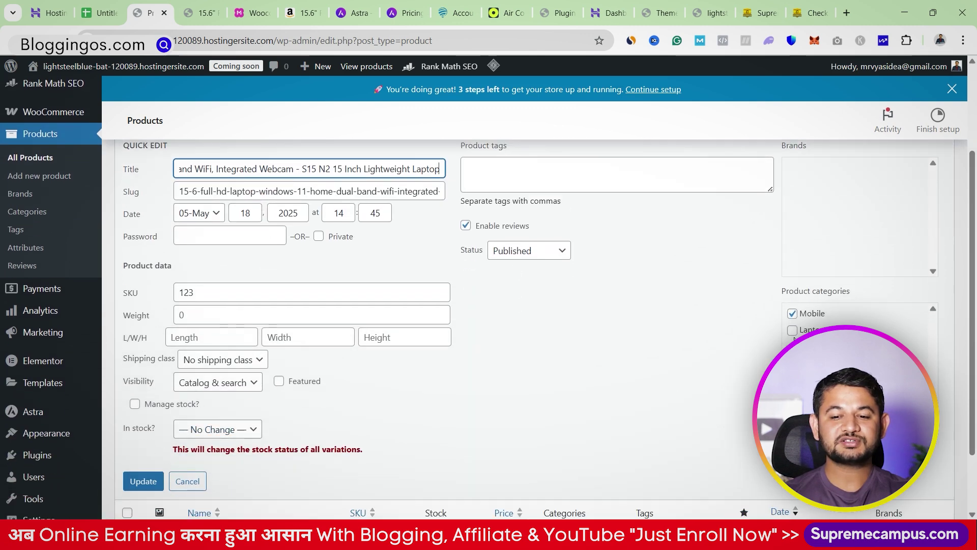
{"action": "left_click", "coordinate": [792, 330]}
{"action": "left_click", "coordinate": [792, 314]}
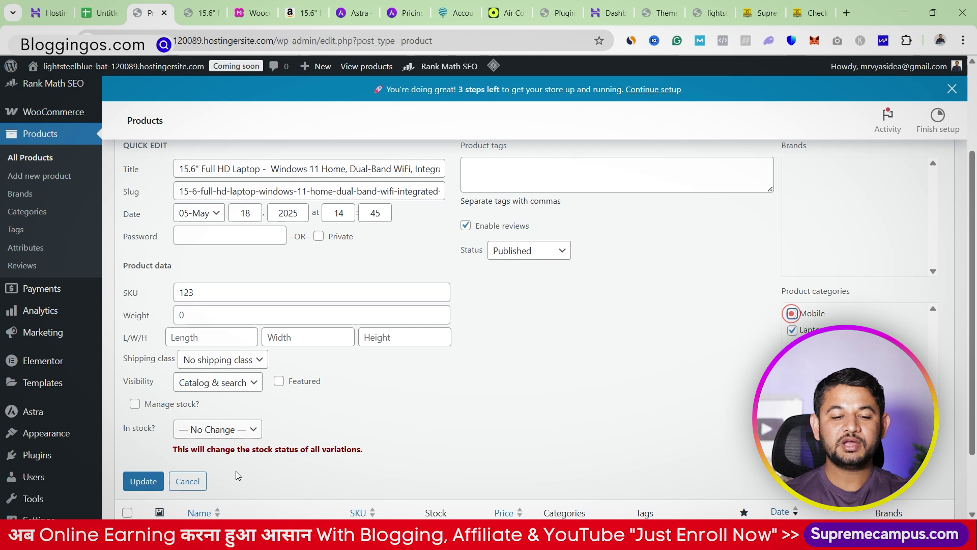
{"action": "left_click", "coordinate": [151, 479]}
{"action": "scroll", "coordinate": [228, 417], "scroll_direction": "up", "scroll_amount": 2}
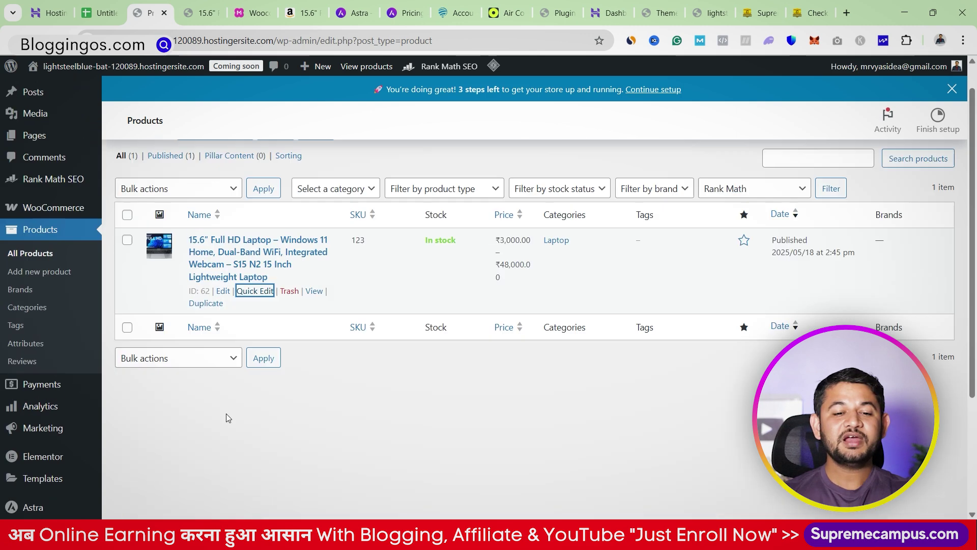
{"action": "scroll", "coordinate": [228, 417], "scroll_direction": "up", "scroll_amount": 1}
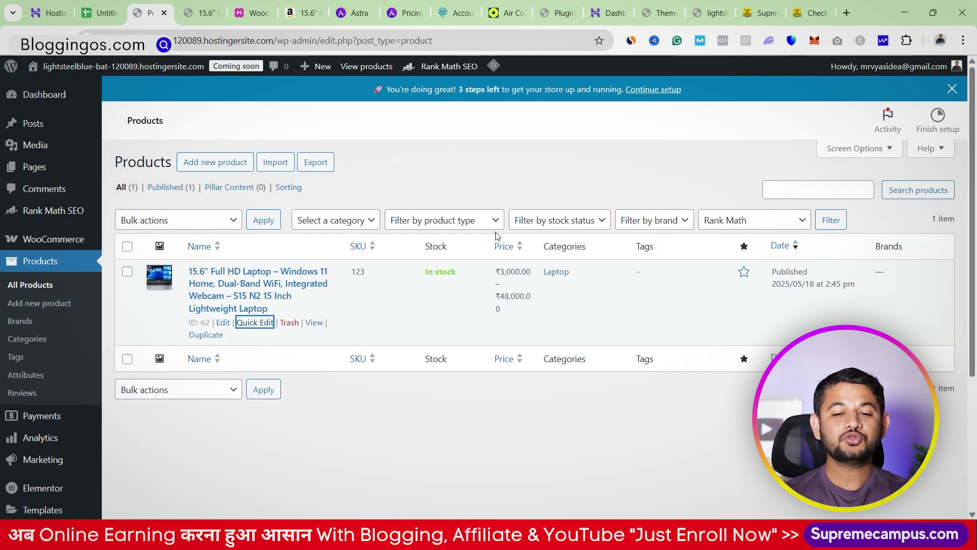
Step: Duplicate the laptop product and change the copy's title from 15.6 to 14"
{"action": "left_click", "coordinate": [206, 335]}
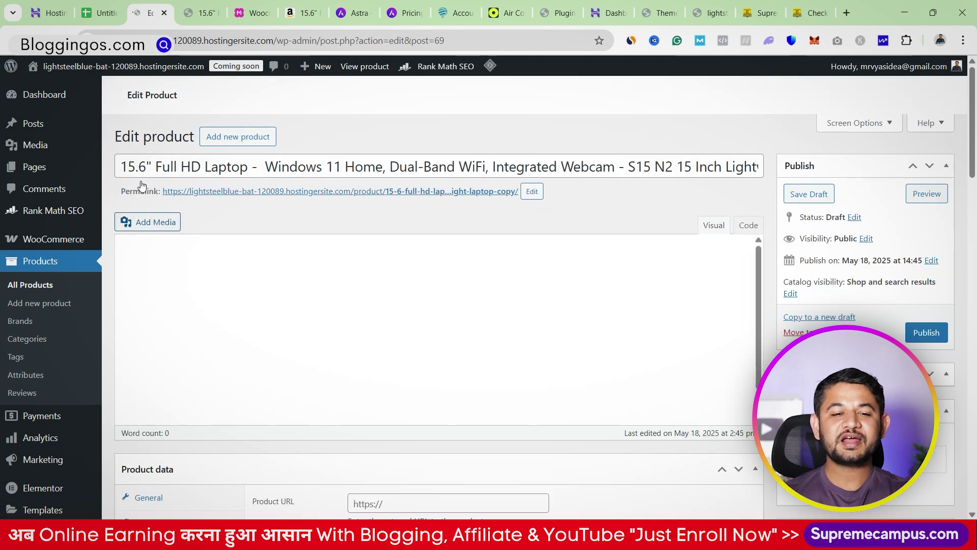
{"action": "left_click_drag", "start_coordinate": [147, 167], "coordinate": [109, 198]}
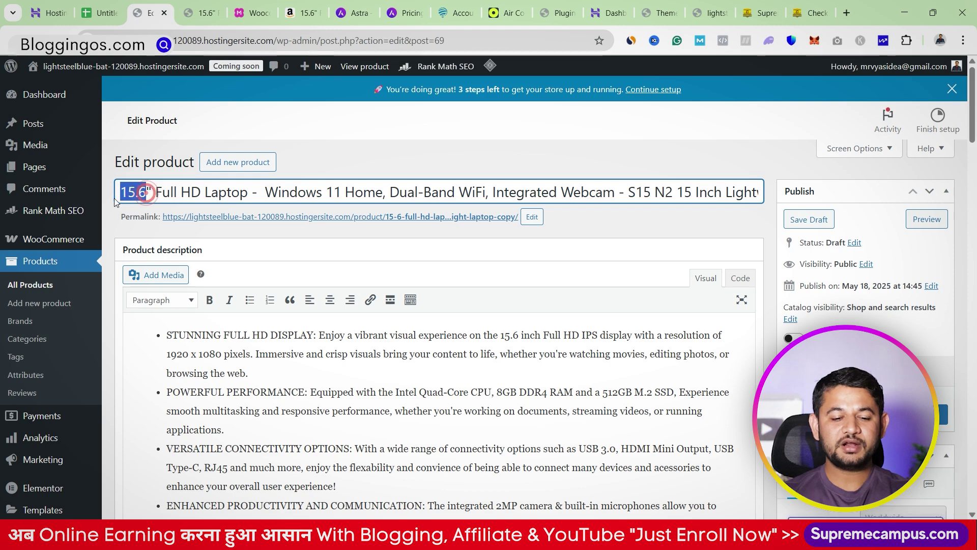
{"action": "type", "text": "14"}
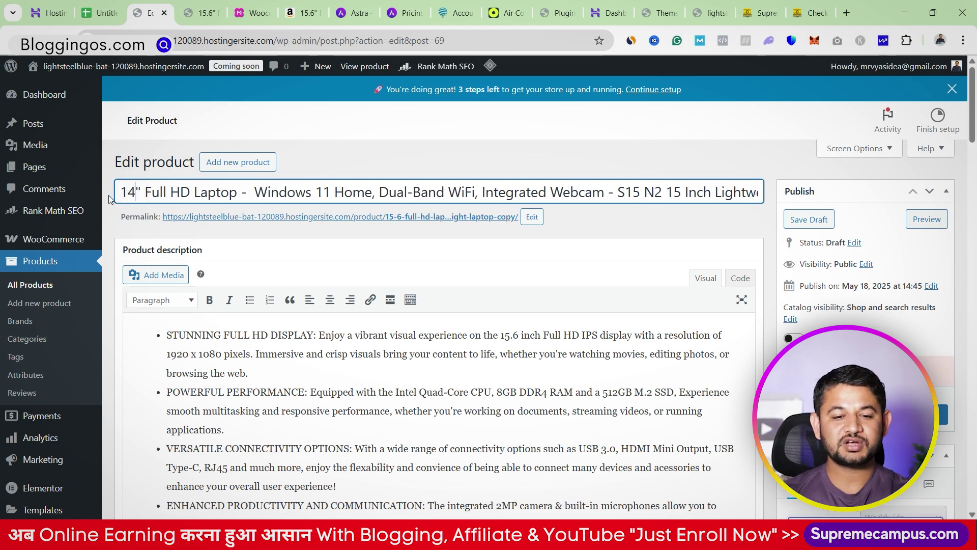
Step: Make it a simple product with regular price 48000 and sale price 40000
{"action": "scroll", "coordinate": [223, 334], "scroll_direction": "down", "scroll_amount": 10}
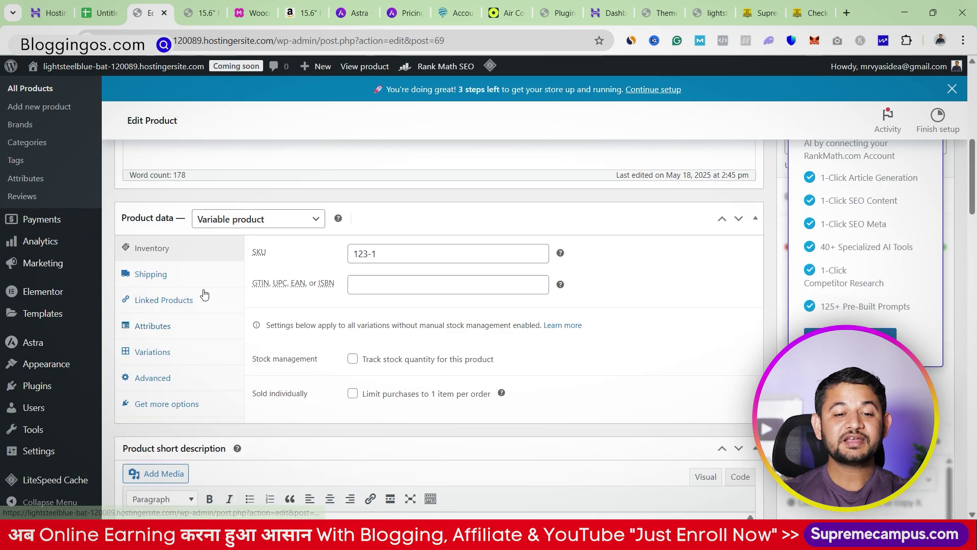
{"action": "left_click", "coordinate": [222, 223]}
{"action": "left_click", "coordinate": [219, 252]}
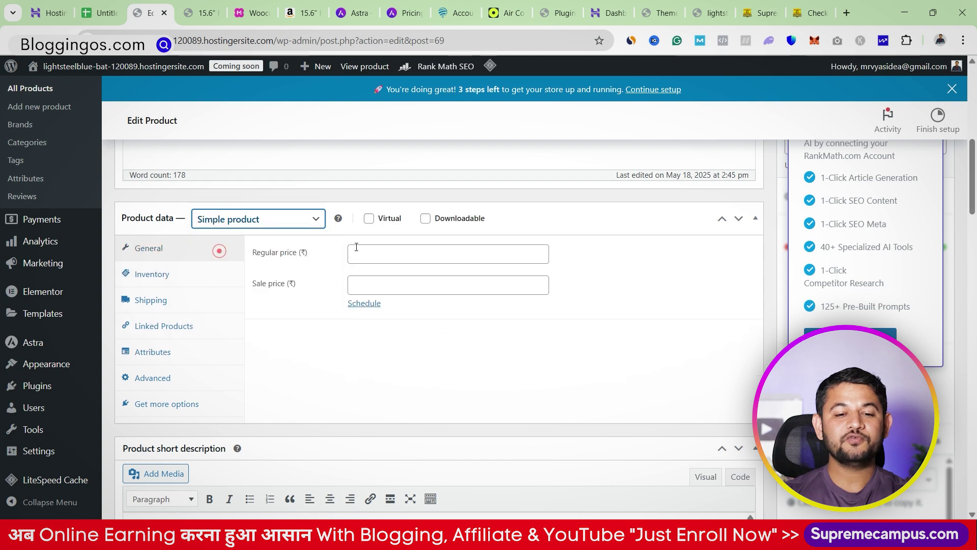
{"action": "left_click", "coordinate": [403, 249]}
{"action": "type", "text": "4"}
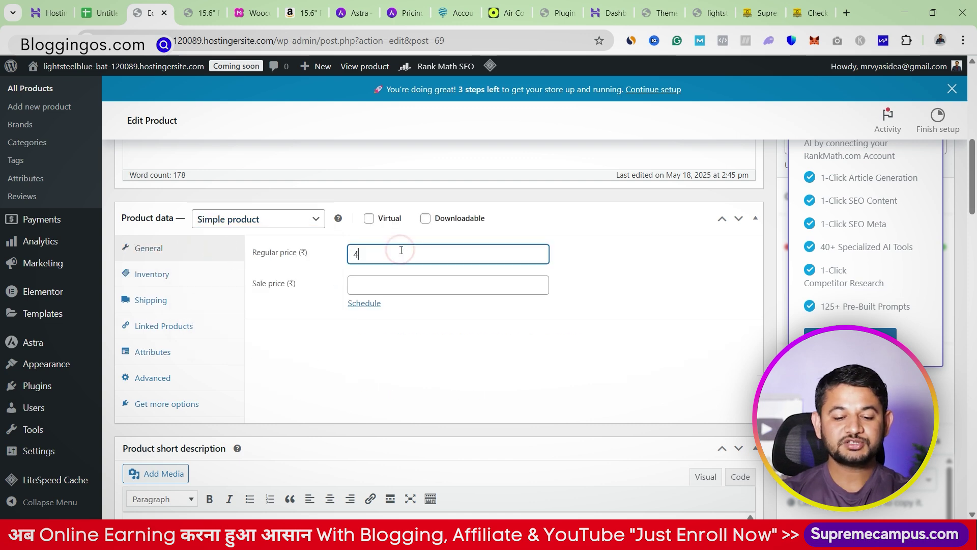
{"action": "type", "text": "8000"}
{"action": "key", "text": "Tab"}
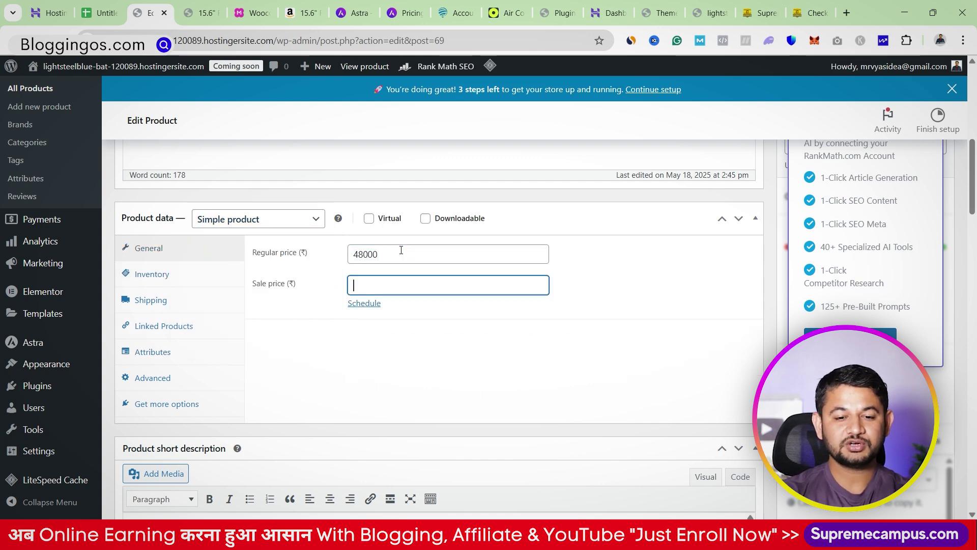
{"action": "type", "text": "40000"}
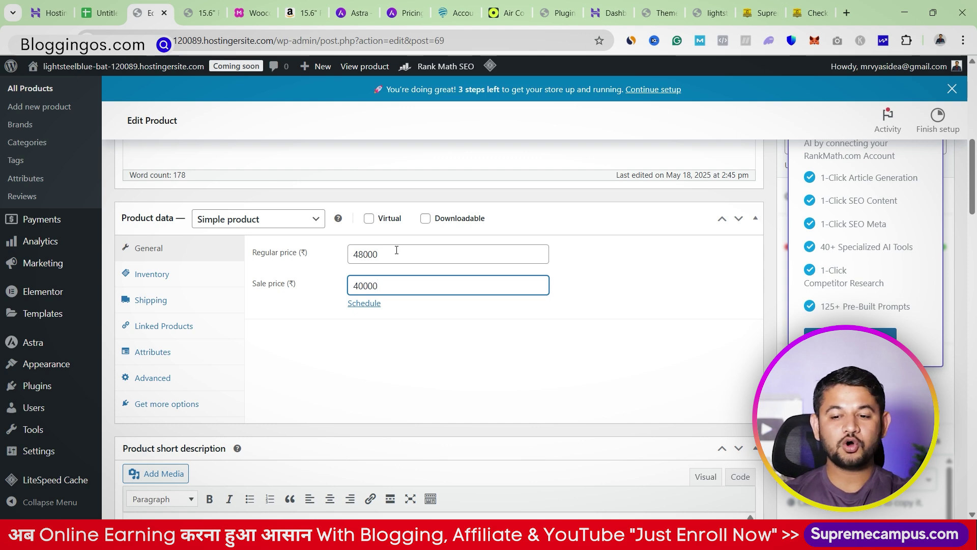
Step: Set the silver laptop photo as product image, save the draft and preview it
{"action": "scroll", "coordinate": [911, 330], "scroll_direction": "down", "scroll_amount": 15}
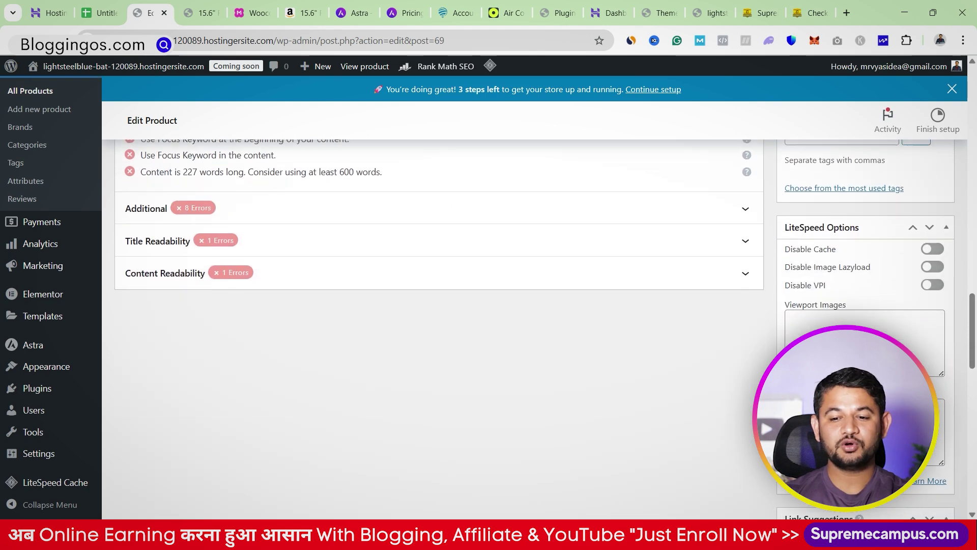
{"action": "scroll", "coordinate": [438, 331], "scroll_direction": "up", "scroll_amount": 3}
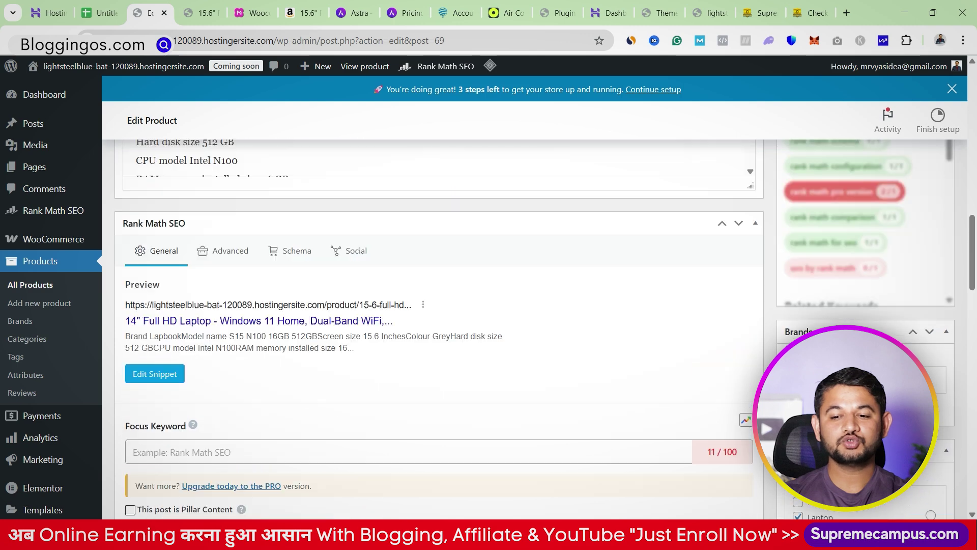
{"action": "scroll", "coordinate": [438, 331], "scroll_direction": "down", "scroll_amount": 8}
{"action": "scroll", "coordinate": [865, 255], "scroll_direction": "down", "scroll_amount": 5}
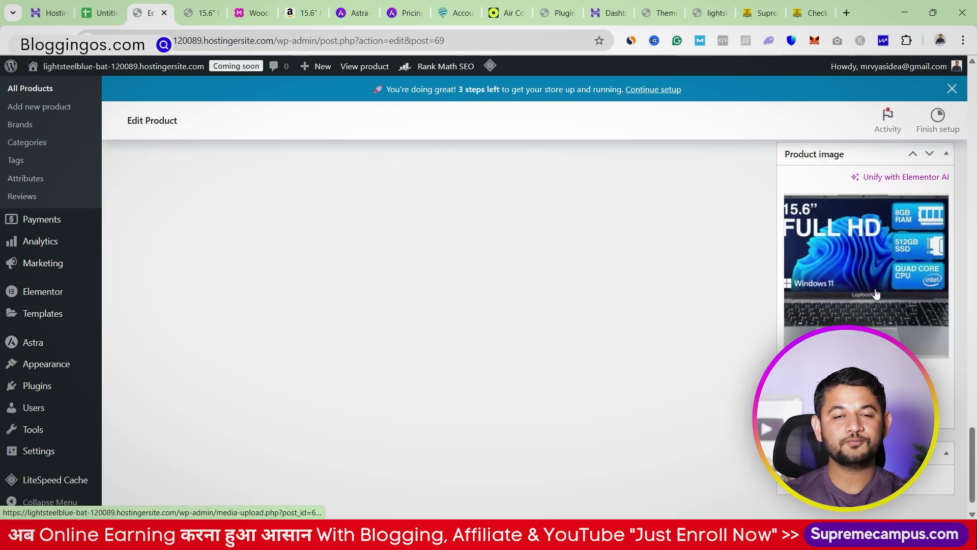
{"action": "scroll", "coordinate": [874, 288], "scroll_direction": "up", "scroll_amount": 3}
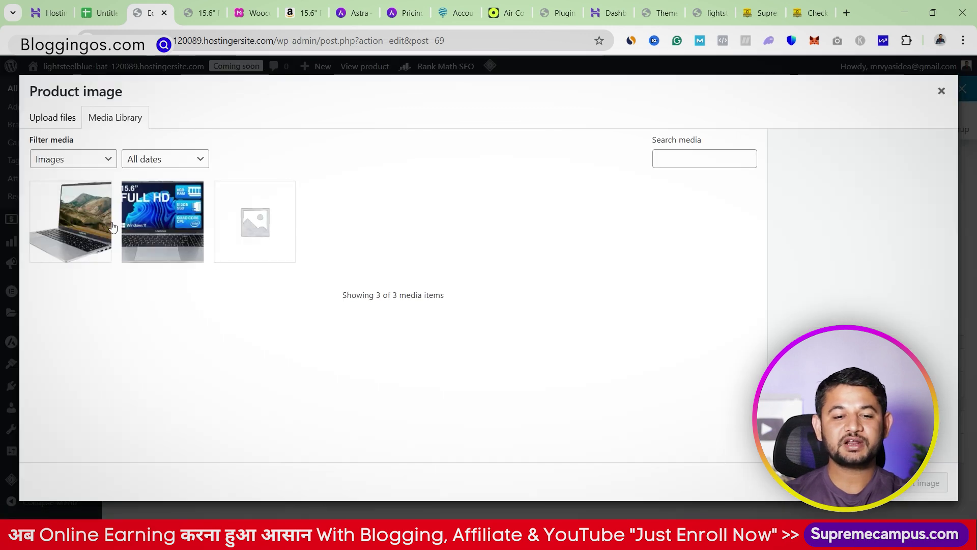
{"action": "left_click", "coordinate": [101, 224]}
{"action": "left_click", "coordinate": [926, 482]}
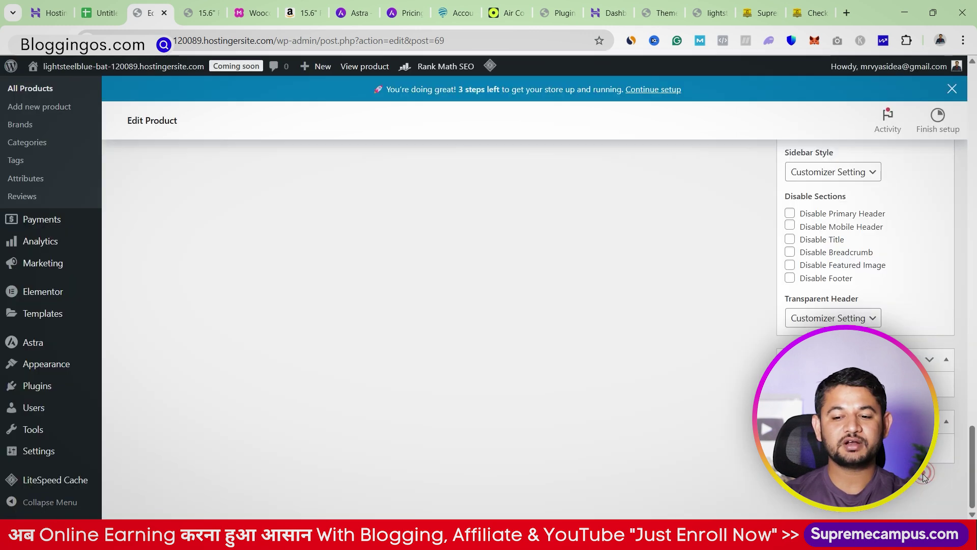
{"action": "scroll", "coordinate": [568, 374], "scroll_direction": "up", "scroll_amount": 15}
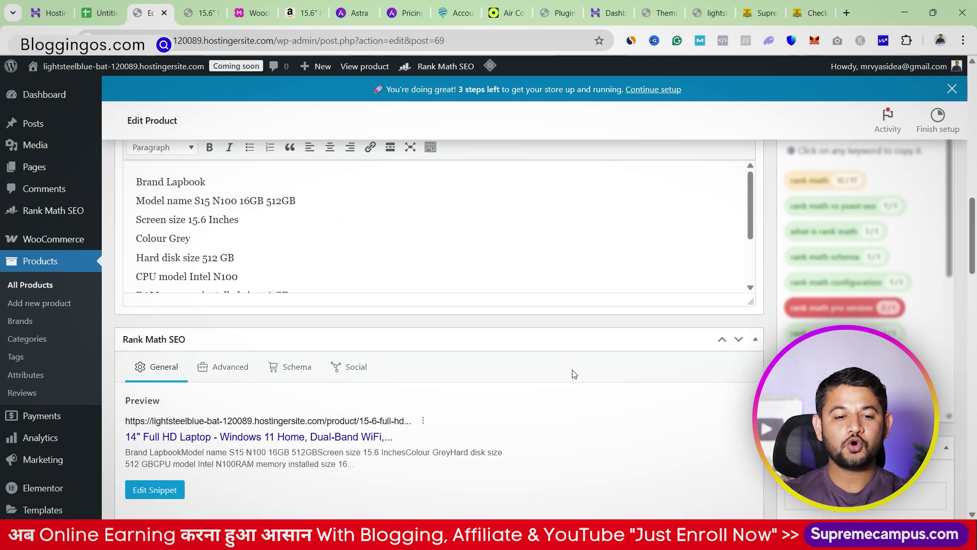
{"action": "scroll", "coordinate": [574, 375], "scroll_direction": "down", "scroll_amount": 3}
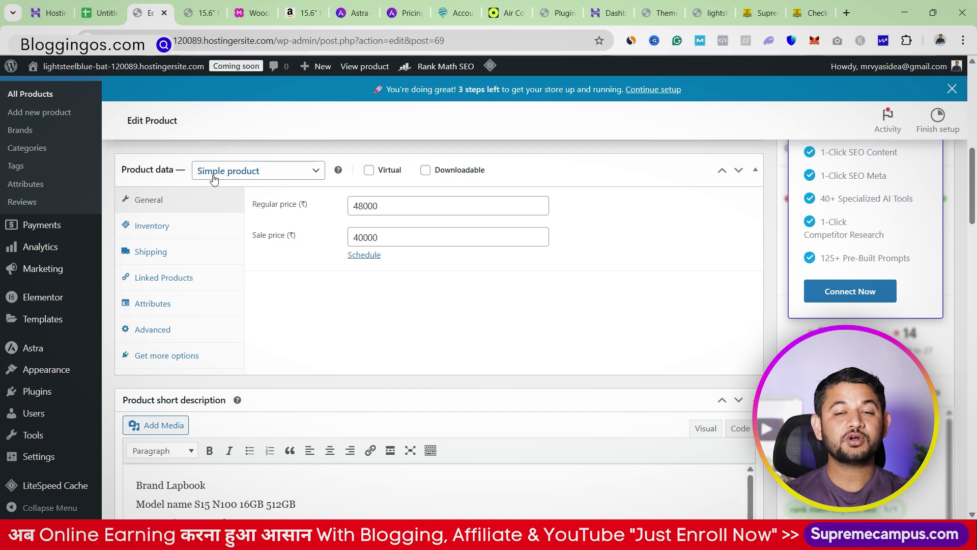
{"action": "scroll", "coordinate": [794, 285], "scroll_direction": "up", "scroll_amount": 10}
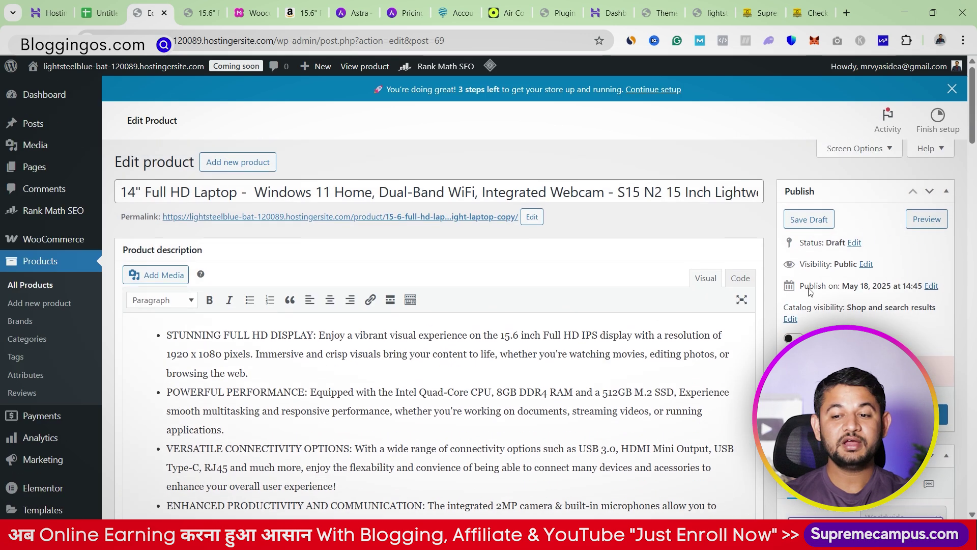
{"action": "left_click", "coordinate": [795, 220]}
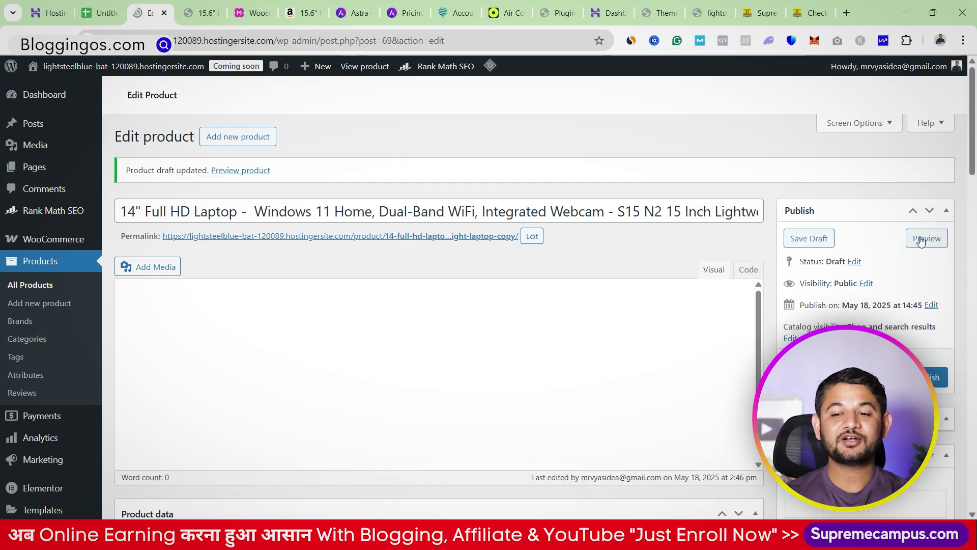
{"action": "left_click", "coordinate": [921, 239]}
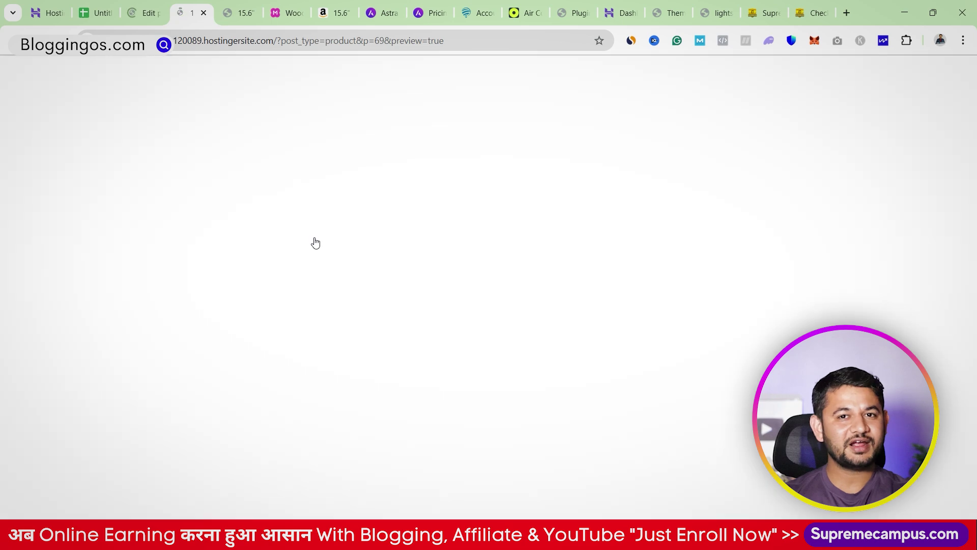
Step: Check the preview's ₹40,000 sale price and select the SKU value 123-1
{"action": "scroll", "coordinate": [647, 277], "scroll_direction": "down", "scroll_amount": 2}
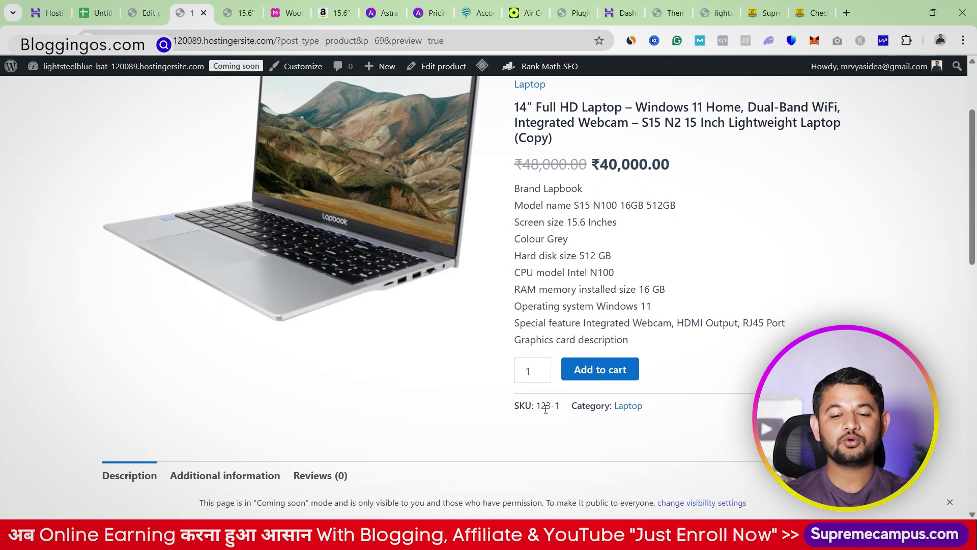
{"action": "left_click_drag", "start_coordinate": [559, 406], "coordinate": [534, 406]}
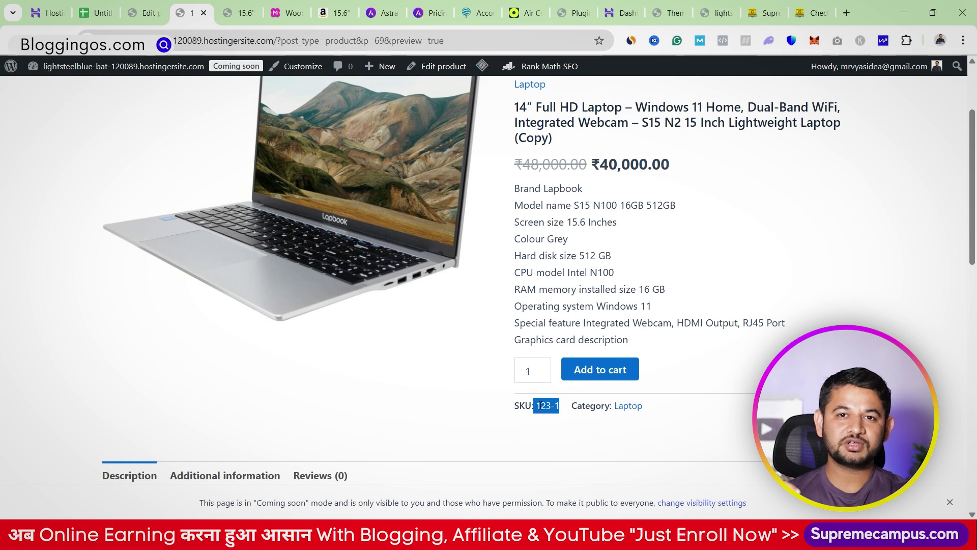
{"action": "scroll", "coordinate": [541, 404], "scroll_direction": "up", "scroll_amount": 2}
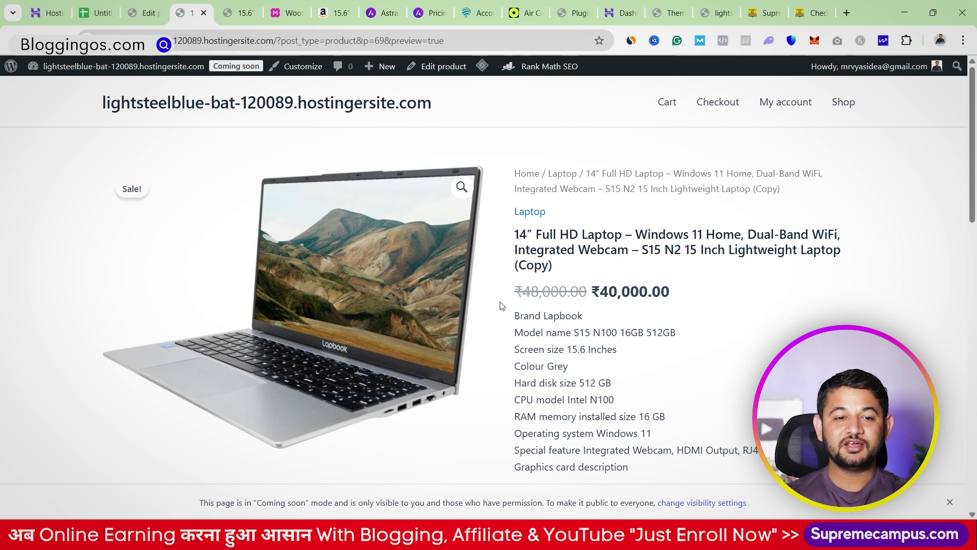
Step: Mark the Store Customization step in the WooCommerce mind map
{"action": "left_click", "coordinate": [288, 13]}
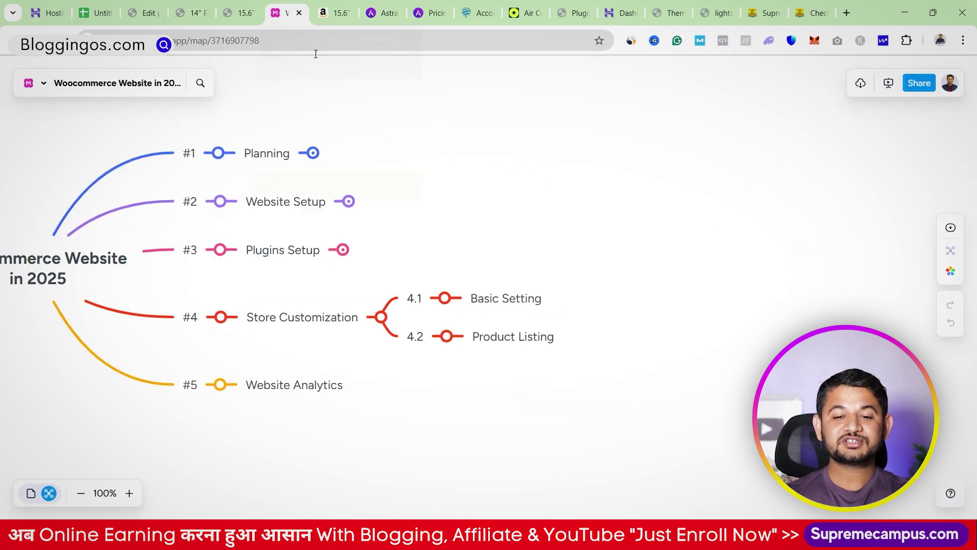
{"action": "left_click", "coordinate": [601, 295]}
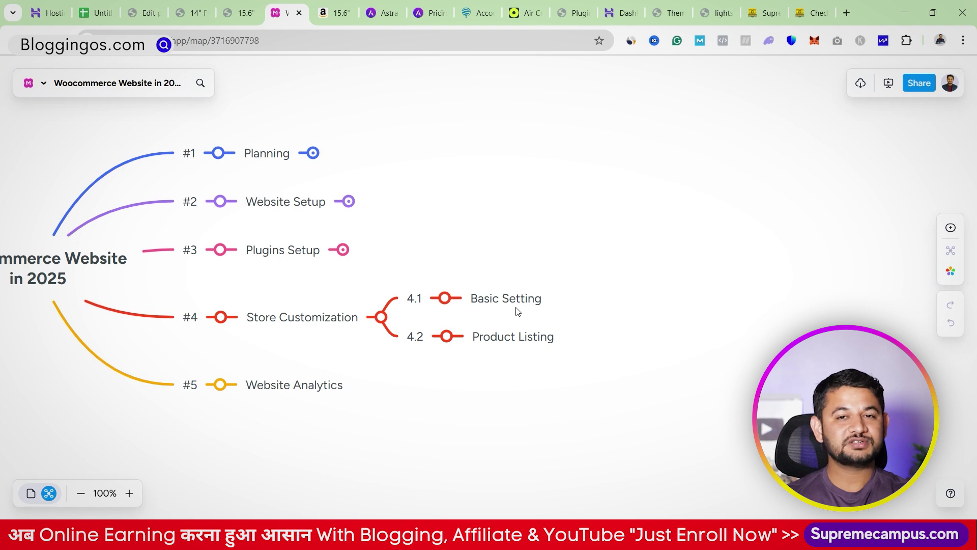
{"action": "left_click", "coordinate": [381, 317]}
Step: Look over the demo air conditioner product, then return to editing the 14" laptop
{"action": "left_click", "coordinate": [524, 12]}
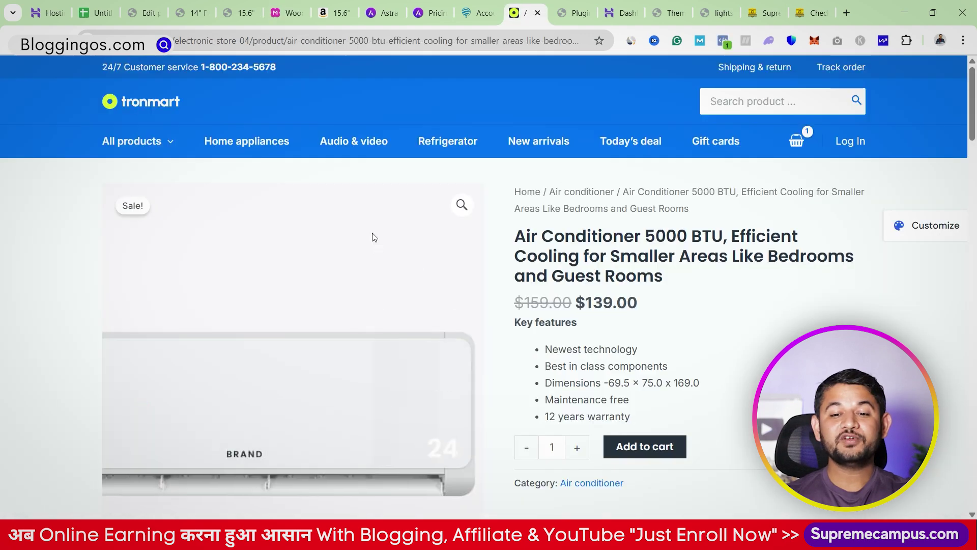
{"action": "mouse_move", "coordinate": [191, 139]}
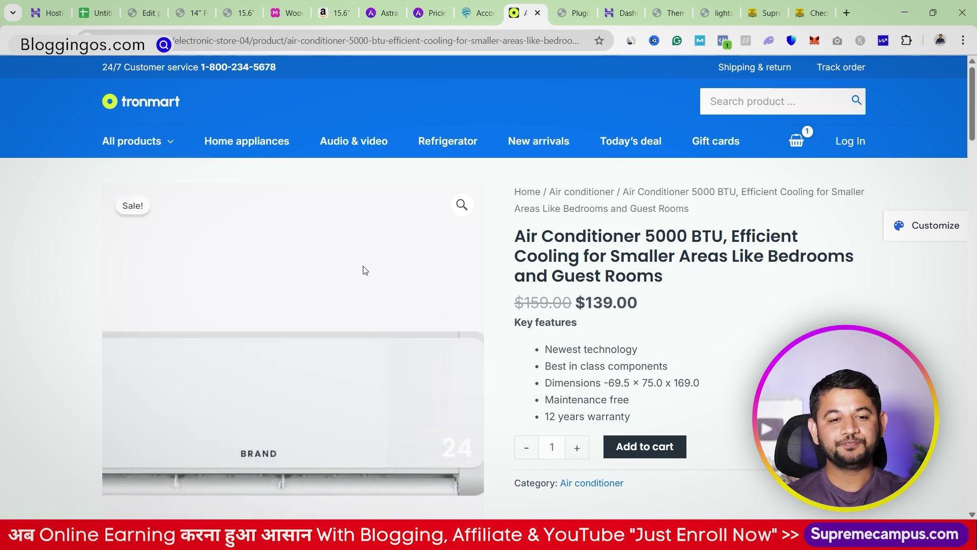
{"action": "left_click", "coordinate": [192, 12]}
{"action": "left_click", "coordinate": [144, 13]}
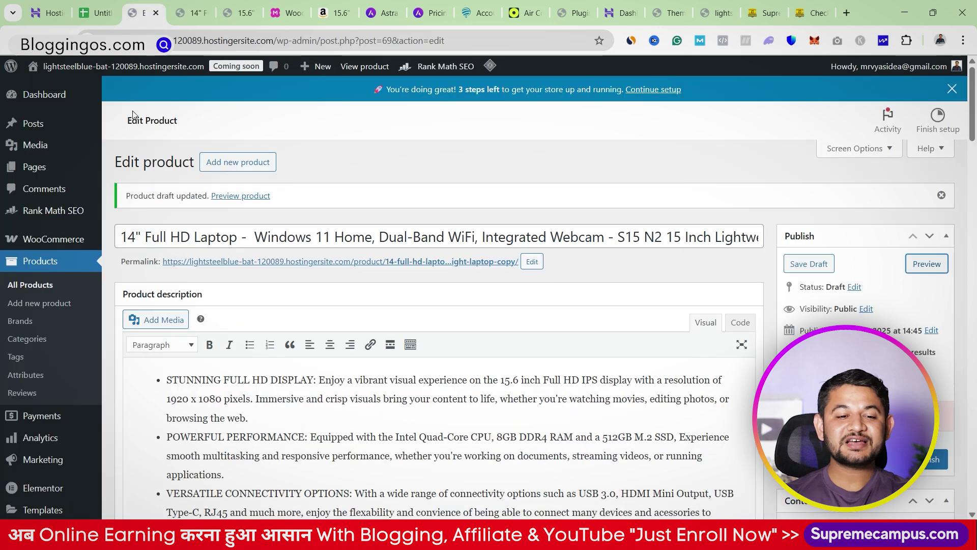
Step: Search the web for CodeCanyon and search its marketplace for ecommerce items
{"action": "left_click", "coordinate": [846, 13]}
{"action": "type", "text": "CODE"}
{"action": "key", "text": "Return"}
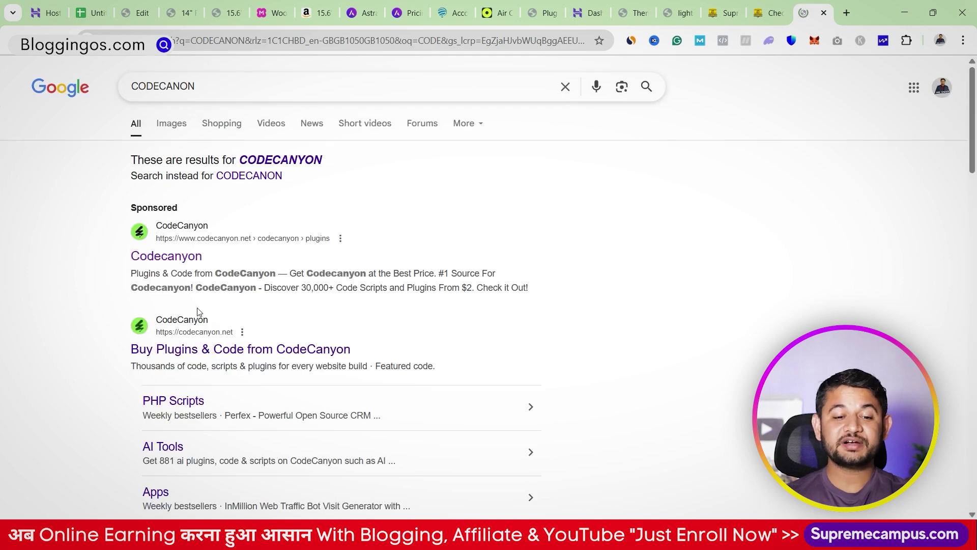
{"action": "left_click", "coordinate": [192, 351]}
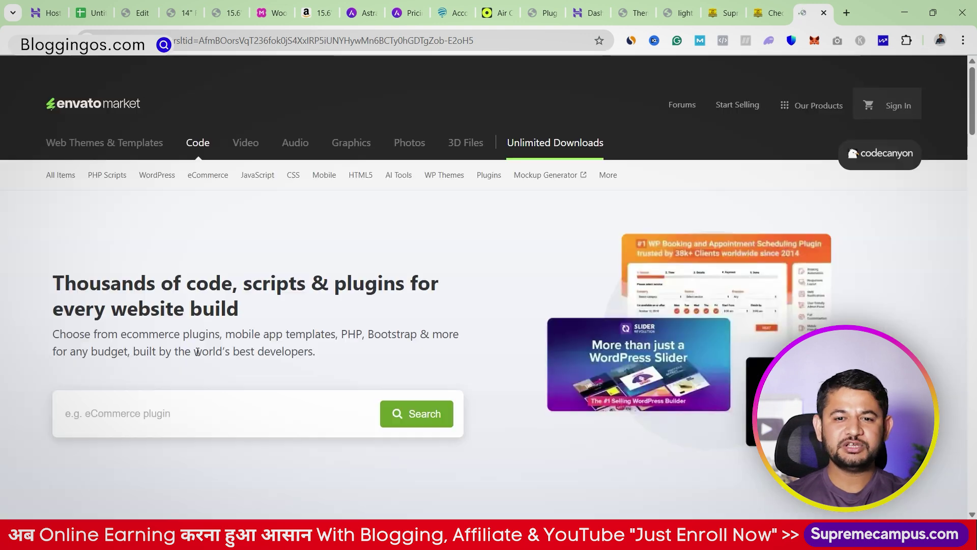
{"action": "left_click", "coordinate": [165, 415]}
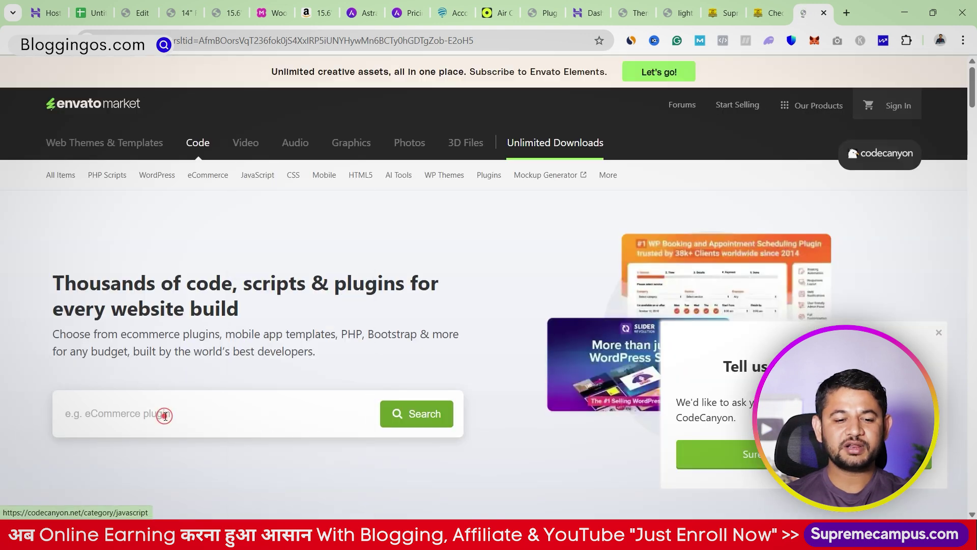
{"action": "left_click", "coordinate": [132, 411]}
{"action": "left_click", "coordinate": [94, 450]}
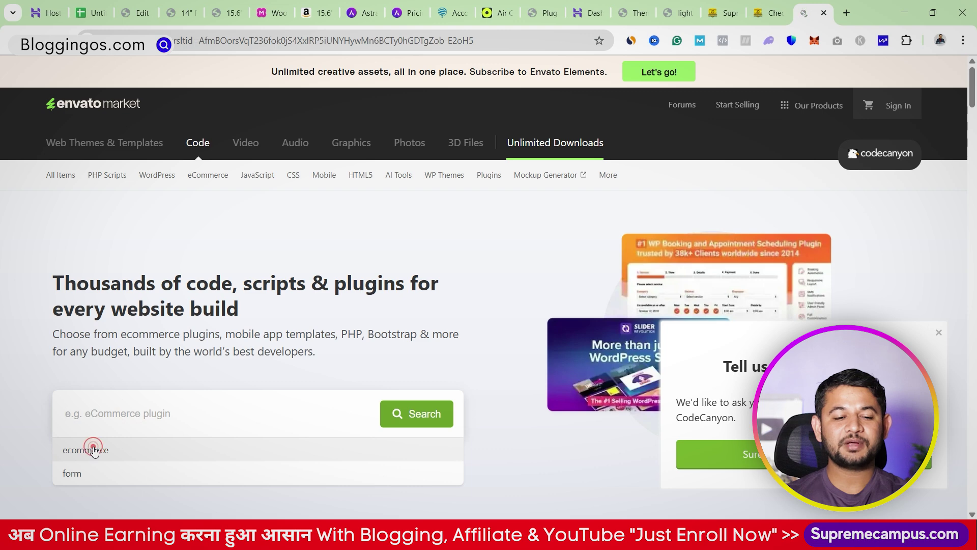
{"action": "left_click", "coordinate": [425, 414]}
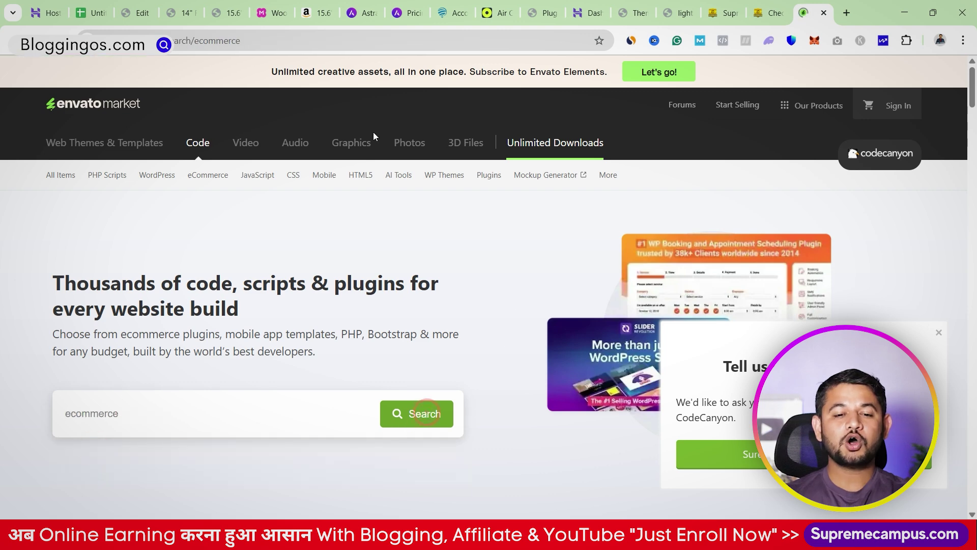
Step: Browse the Shopapay UI kit's full-screen live demo, then return to the laptop product editor
{"action": "scroll", "coordinate": [458, 306], "scroll_direction": "down", "scroll_amount": 5}
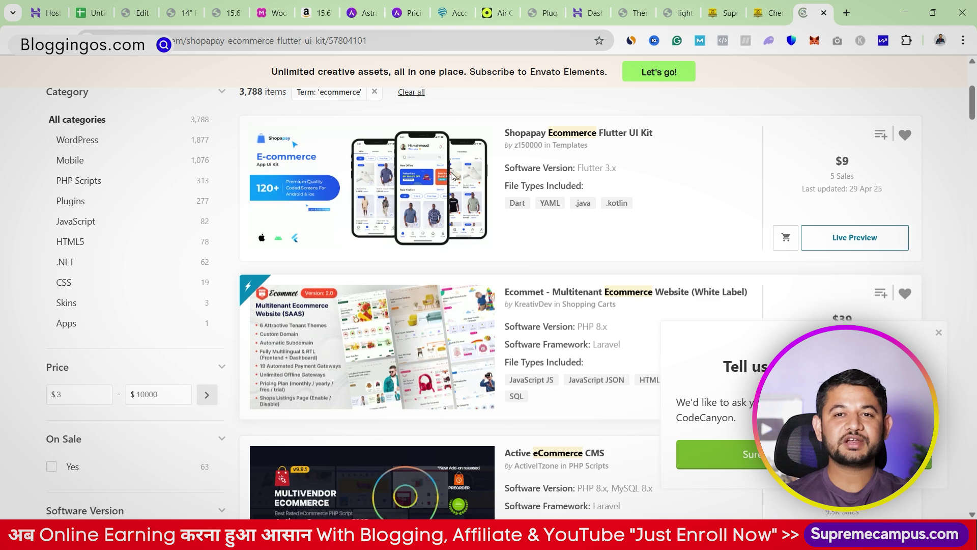
{"action": "scroll", "coordinate": [414, 294], "scroll_direction": "down", "scroll_amount": 3}
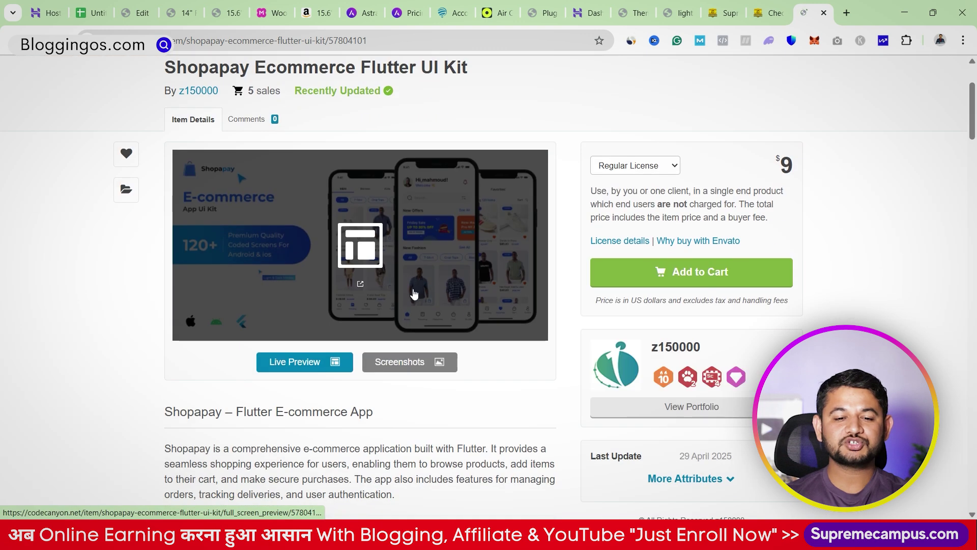
{"action": "left_click", "coordinate": [308, 361]}
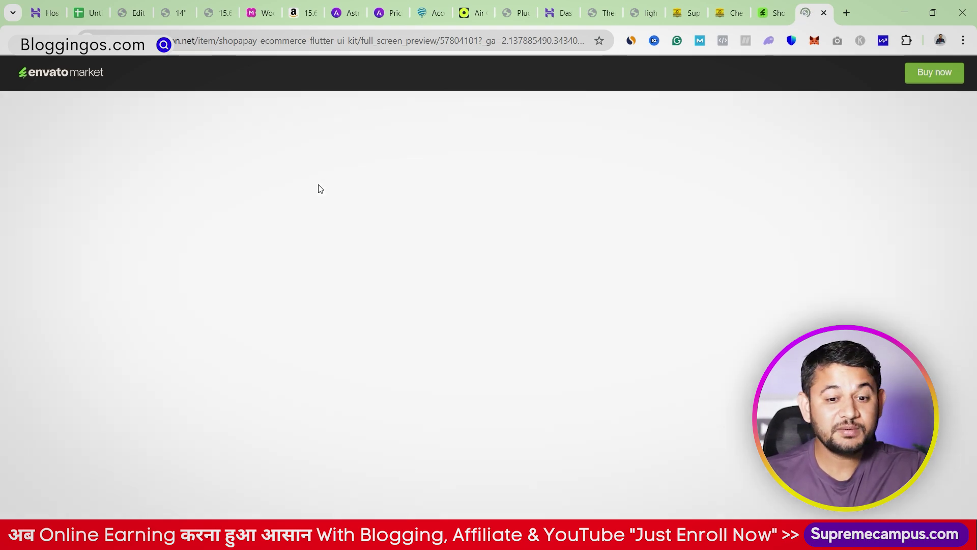
{"action": "scroll", "coordinate": [316, 193], "scroll_direction": "down", "scroll_amount": 5}
{"action": "scroll", "coordinate": [317, 197], "scroll_direction": "down", "scroll_amount": 7}
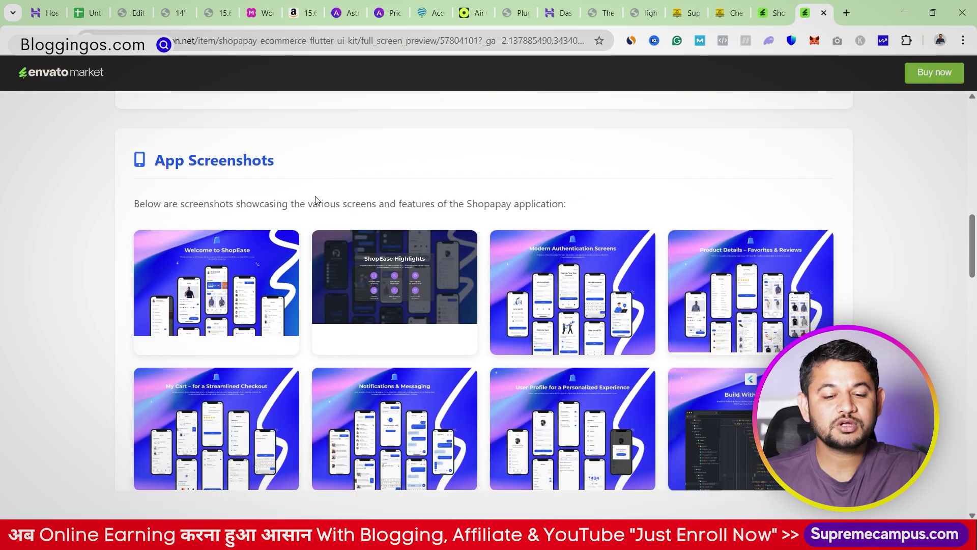
{"action": "scroll", "coordinate": [315, 200], "scroll_direction": "up", "scroll_amount": 16}
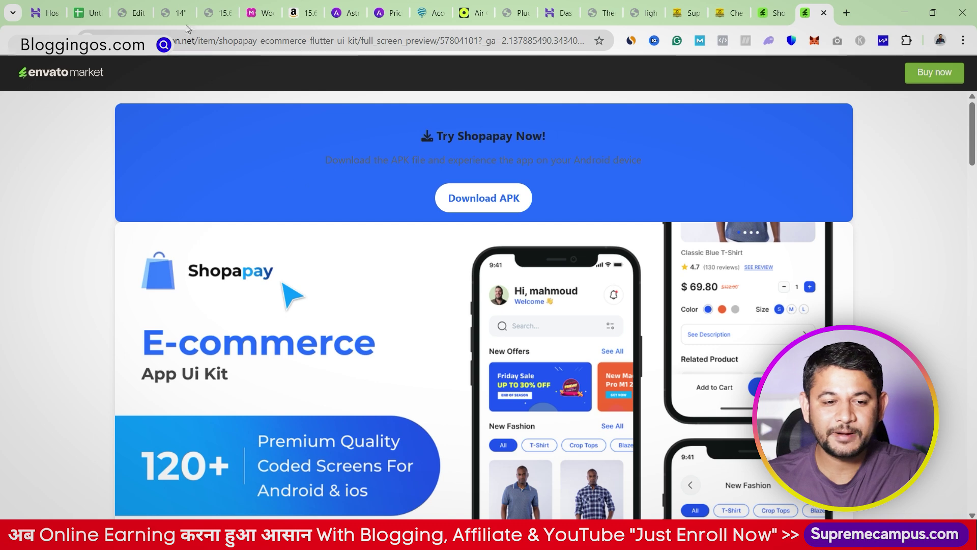
{"action": "left_click", "coordinate": [166, 10]}
{"action": "left_click", "coordinate": [134, 13]}
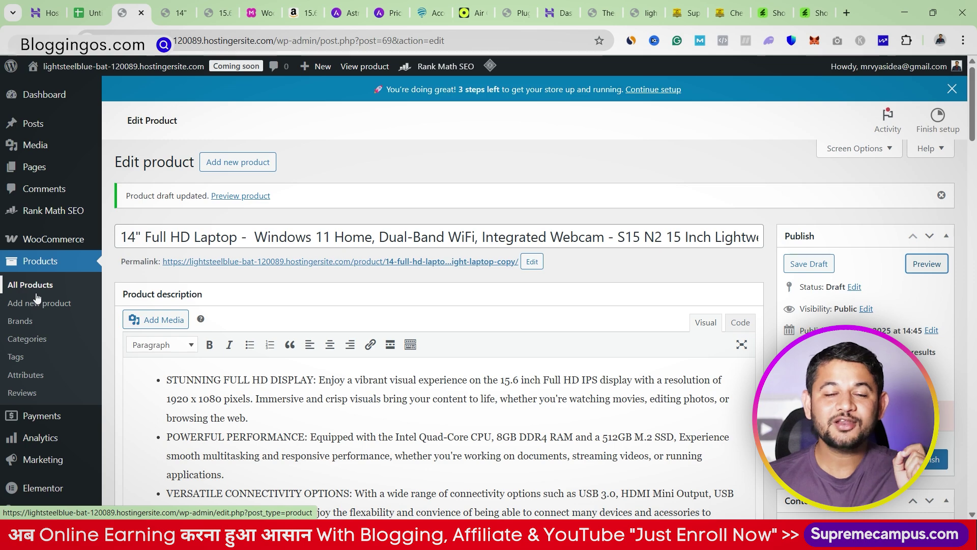
Step: Install and activate the Starter Templates plugin from the Astra dashboard's Starter Templates section
{"action": "scroll", "coordinate": [36, 298], "scroll_direction": "down", "scroll_amount": 5}
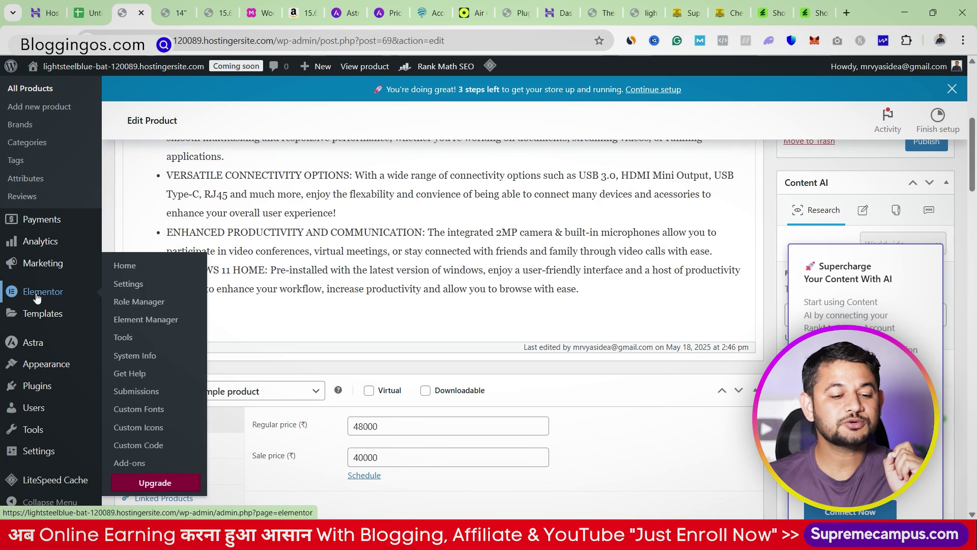
{"action": "mouse_move", "coordinate": [39, 345]}
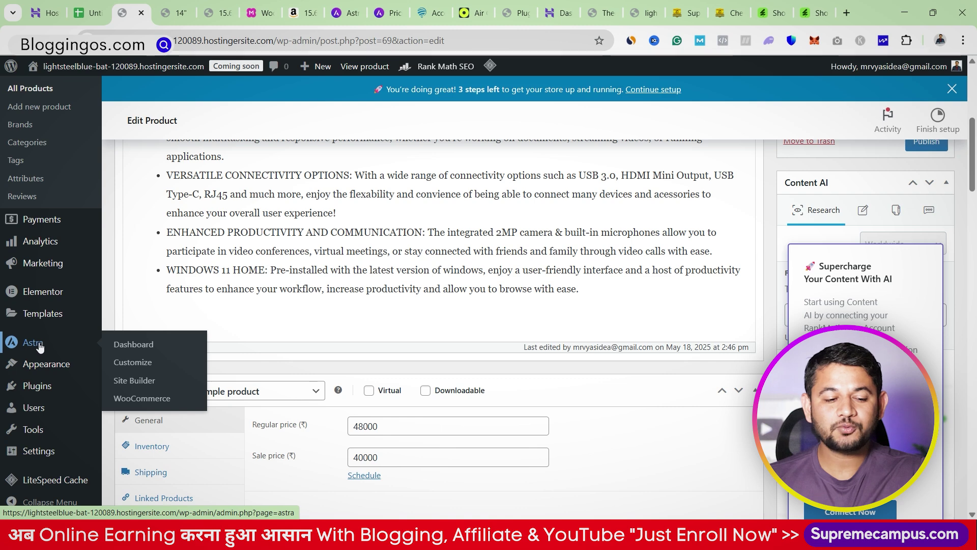
{"action": "left_click", "coordinate": [136, 344]}
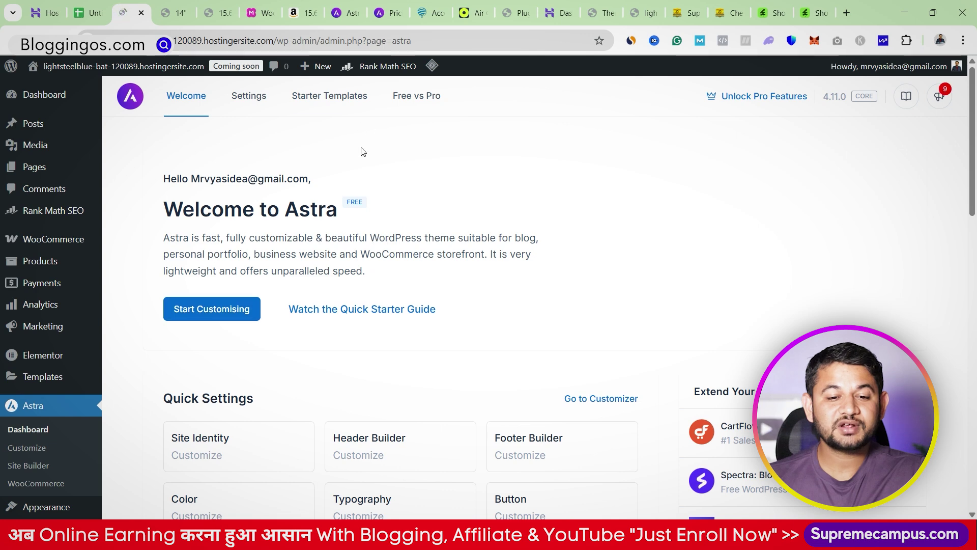
{"action": "left_click", "coordinate": [328, 104]}
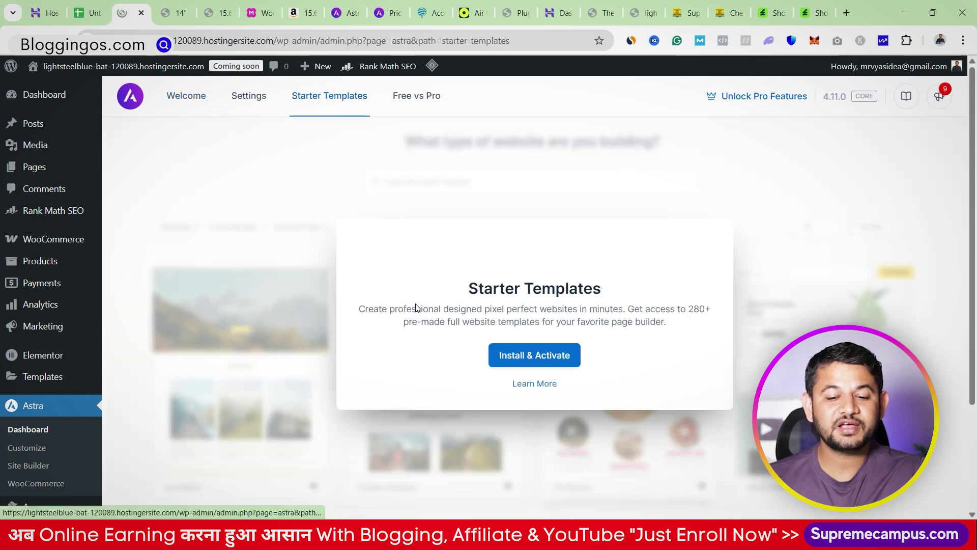
{"action": "left_click", "coordinate": [509, 355]}
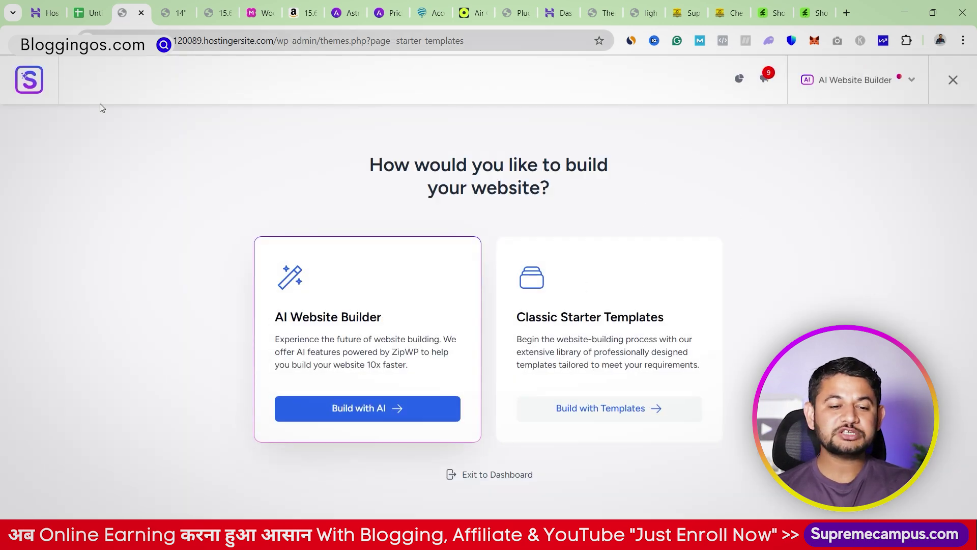
Step: Choose Elementor as page builder and filter templates to E-Commerce
{"action": "left_click", "coordinate": [868, 80]}
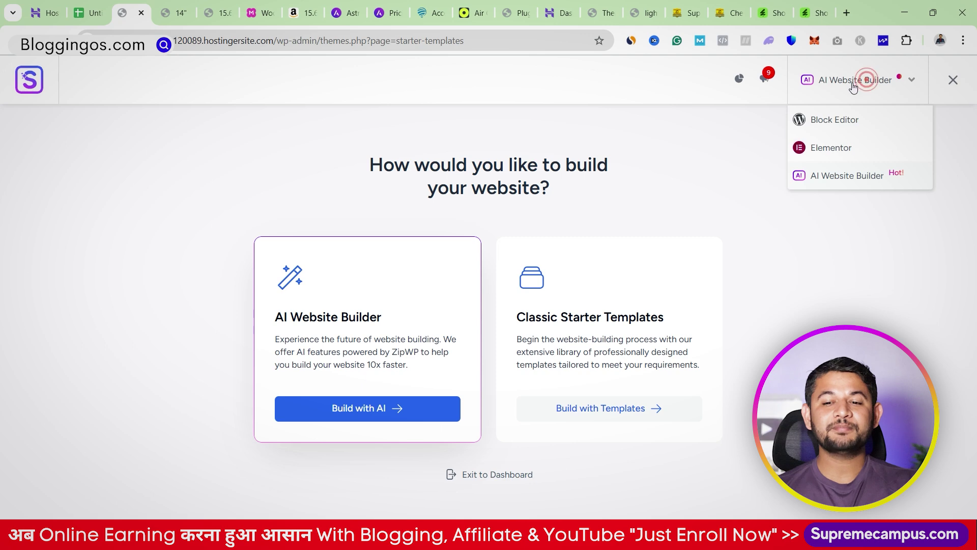
{"action": "left_click", "coordinate": [819, 148]}
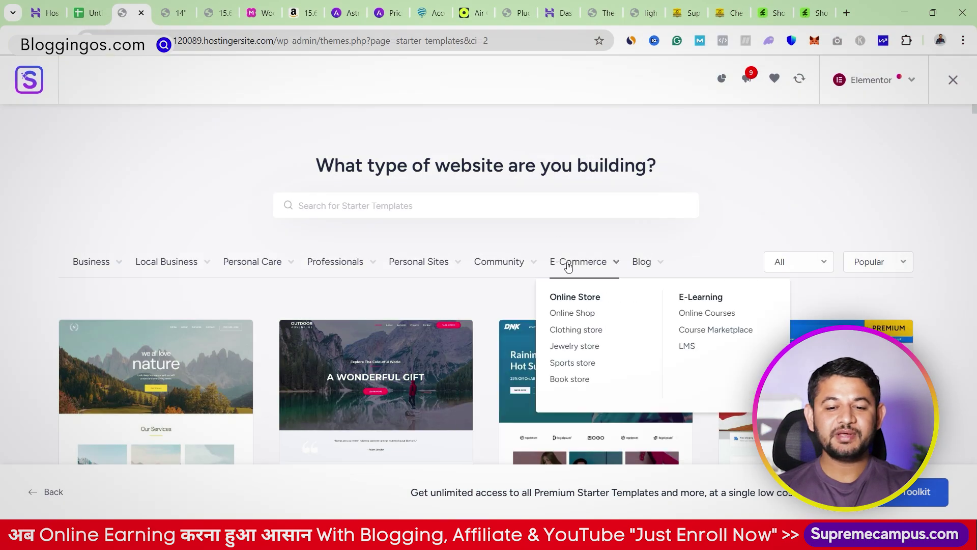
{"action": "left_click", "coordinate": [591, 267]}
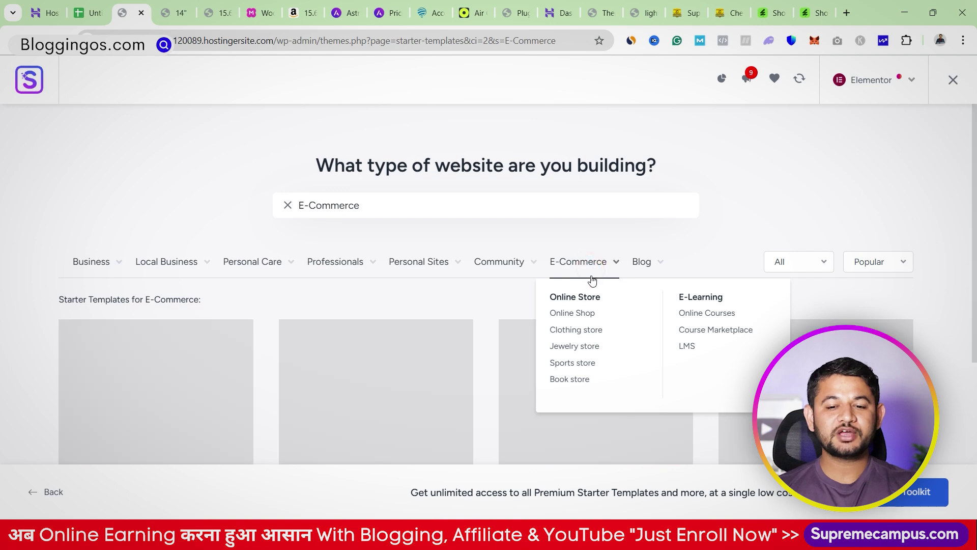
{"action": "scroll", "coordinate": [509, 285], "scroll_direction": "down", "scroll_amount": 3}
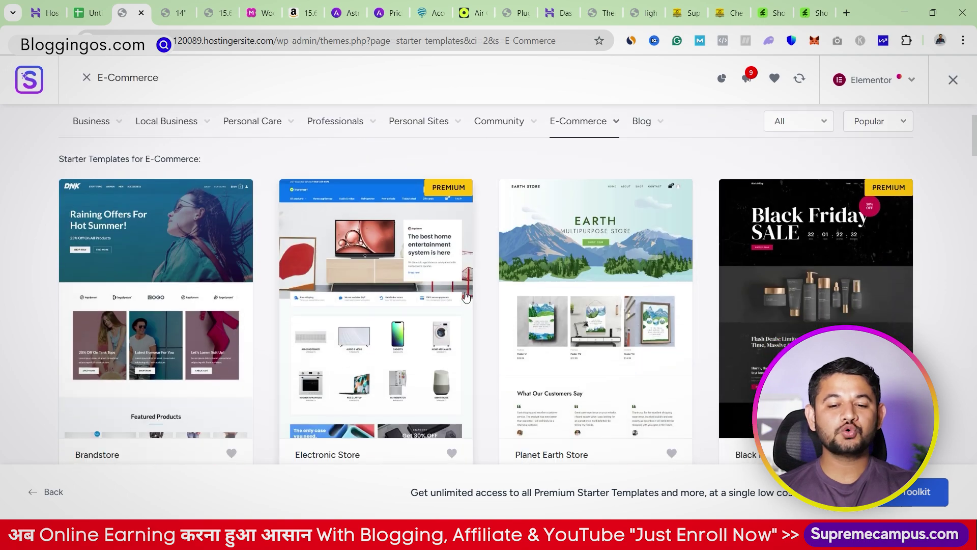
{"action": "scroll", "coordinate": [491, 322], "scroll_direction": "down", "scroll_amount": 9}
{"action": "scroll", "coordinate": [491, 321], "scroll_direction": "up", "scroll_amount": 7}
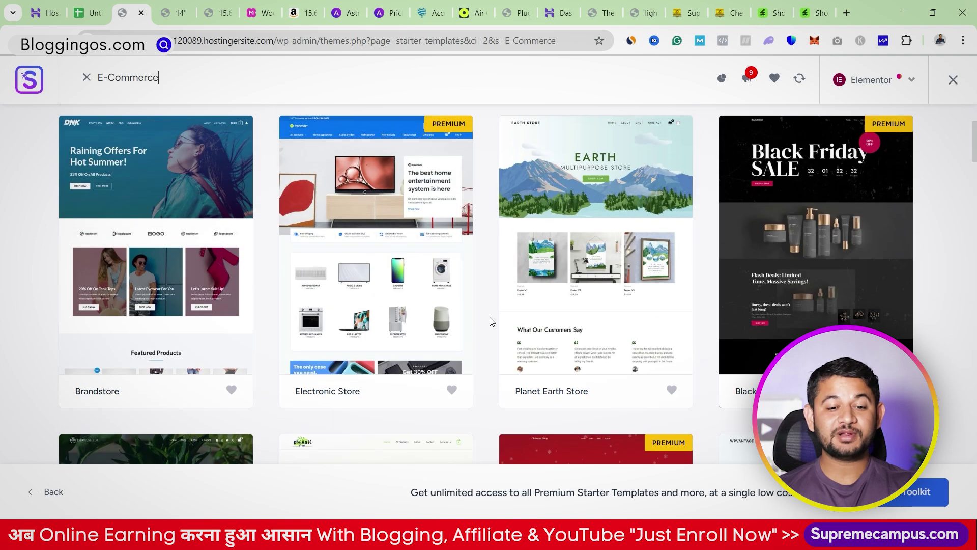
Step: Preview the Electronic Store template, scroll through it, and close the preview
{"action": "left_click", "coordinate": [359, 280]}
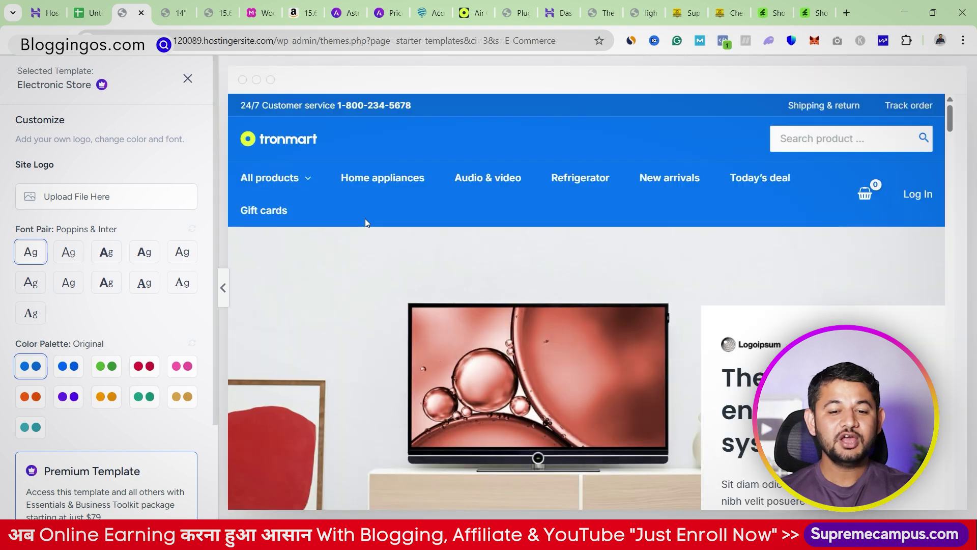
{"action": "scroll", "coordinate": [421, 240], "scroll_direction": "down", "scroll_amount": 5}
{"action": "scroll", "coordinate": [421, 240], "scroll_direction": "down", "scroll_amount": 15}
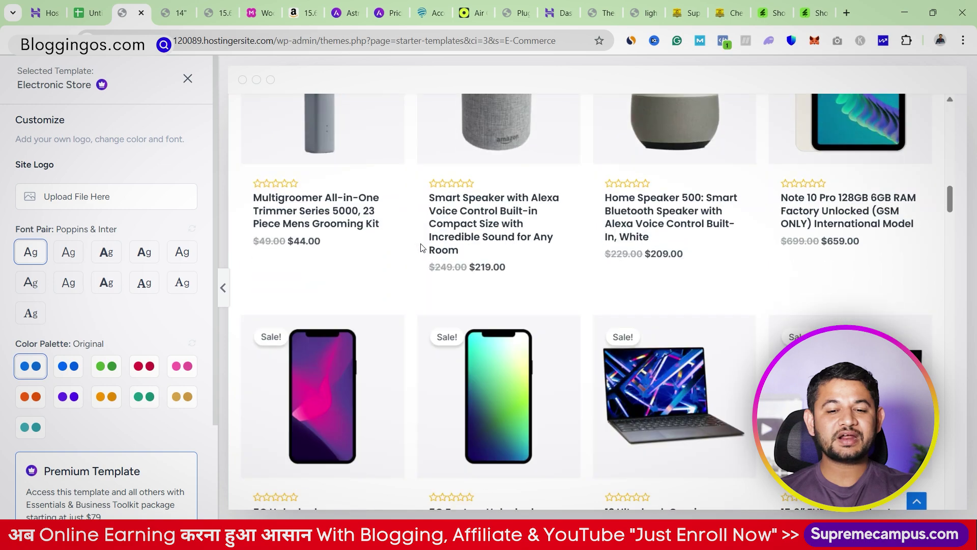
{"action": "scroll", "coordinate": [421, 251], "scroll_direction": "up", "scroll_amount": 15}
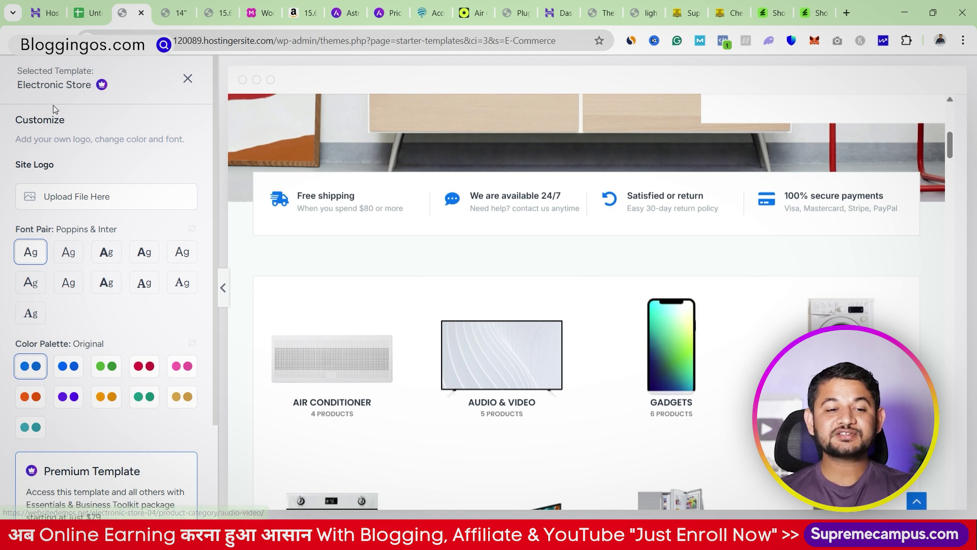
{"action": "left_click", "coordinate": [189, 79]}
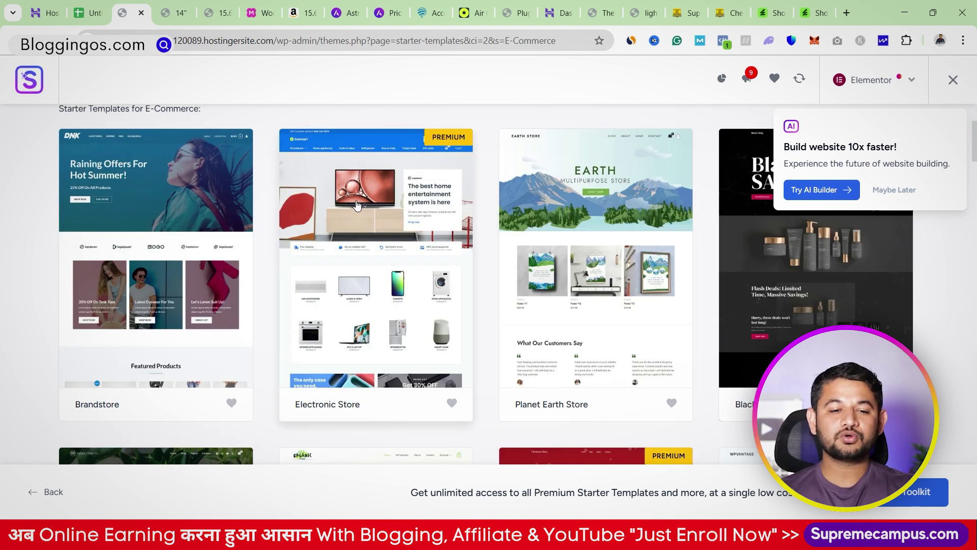
Step: Start customising Brandstore, then view the 15.6" and 14" laptop pages and Astra's homepage
{"action": "left_click", "coordinate": [144, 175]}
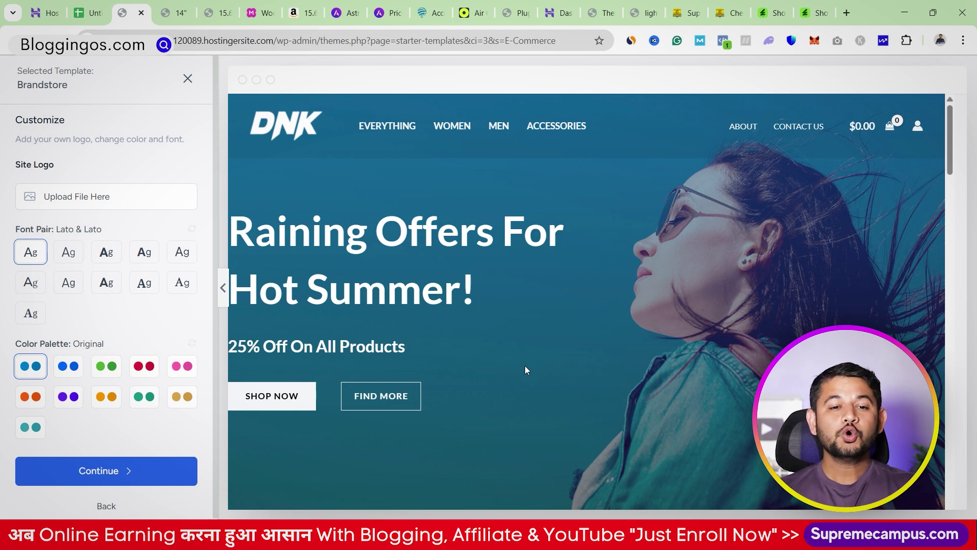
{"action": "left_click", "coordinate": [334, 8]}
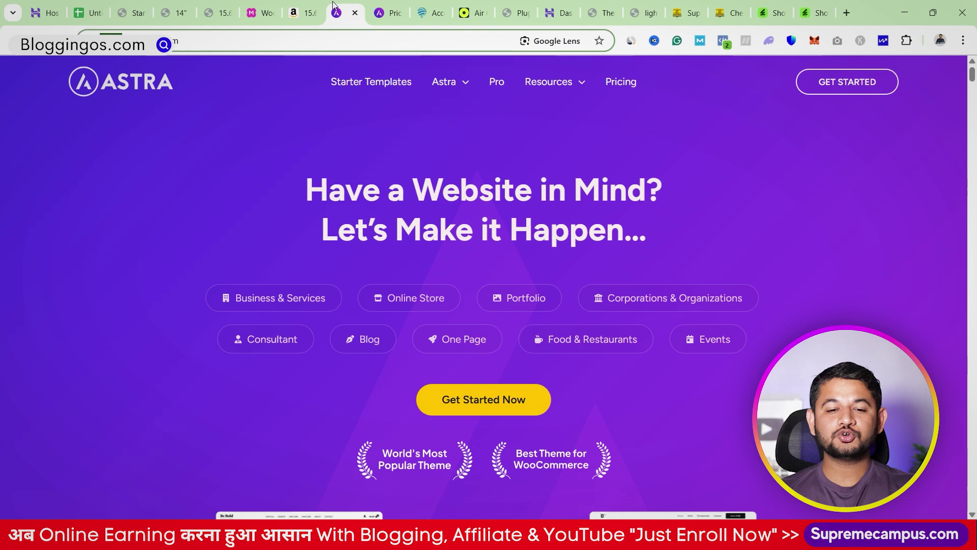
{"action": "left_click", "coordinate": [254, 8]}
{"action": "left_click", "coordinate": [218, 8]}
{"action": "left_click", "coordinate": [176, 9]}
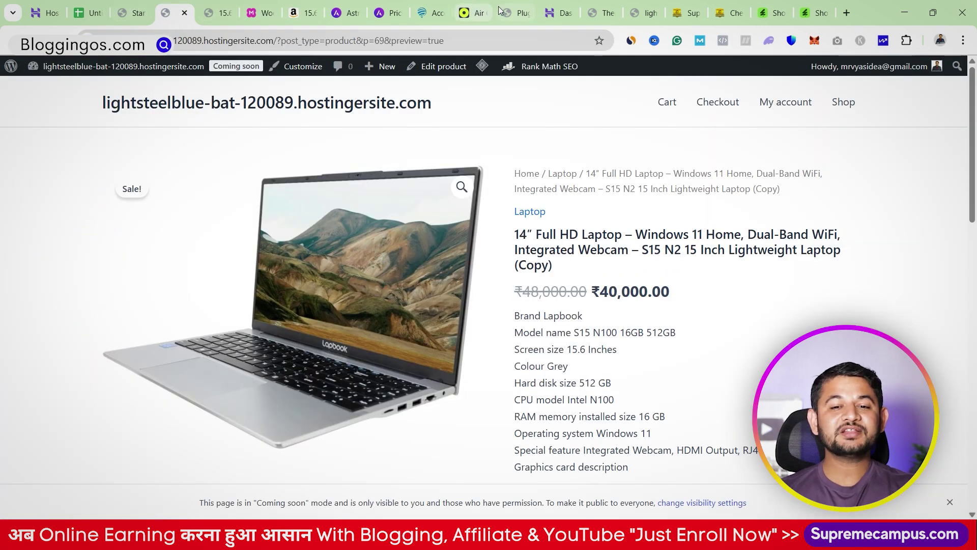
{"action": "left_click", "coordinate": [346, 13]}
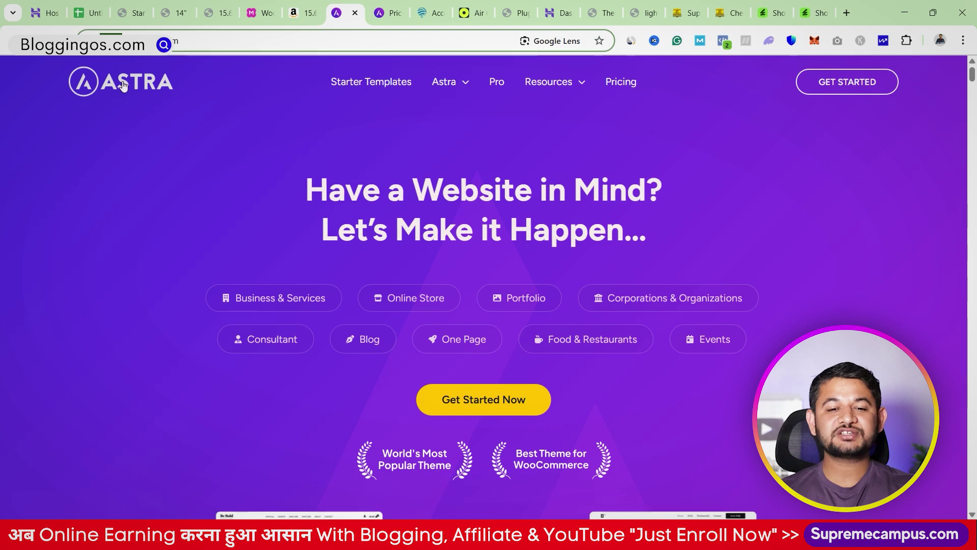
{"action": "scroll", "coordinate": [338, 145], "scroll_direction": "down", "scroll_amount": 12}
Step: Go from the Astra Pro page to Astra's pricing page
{"action": "scroll", "coordinate": [337, 145], "scroll_direction": "up", "scroll_amount": 12}
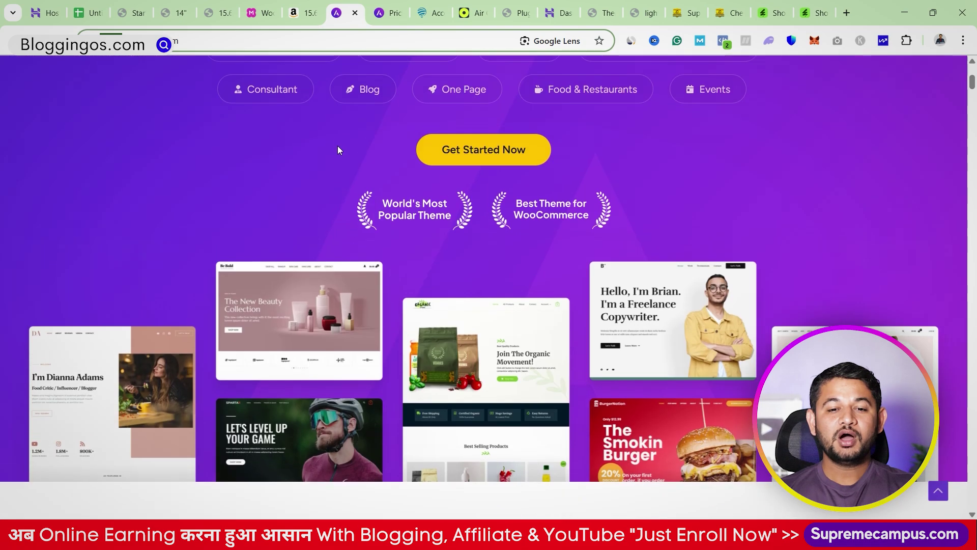
{"action": "left_click", "coordinate": [500, 88]}
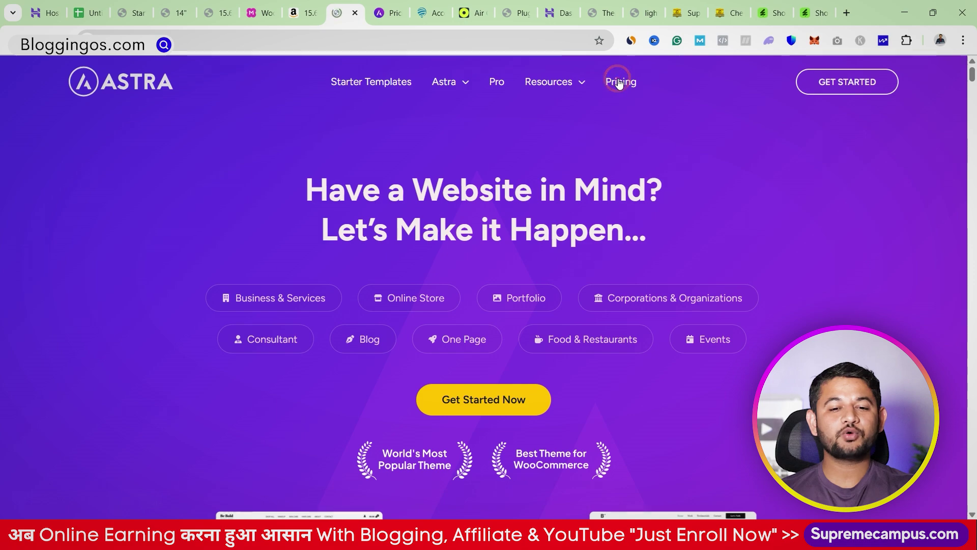
{"action": "left_click", "coordinate": [379, 11]}
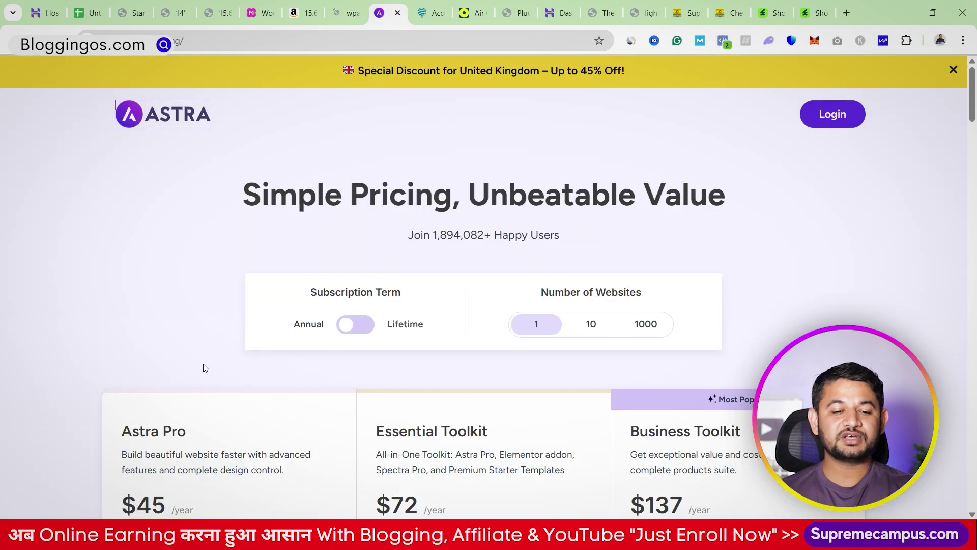
Step: Highlight the Astra Pro $45 and Essential Toolkit $72 yearly prices, then return to the laptop preview
{"action": "scroll", "coordinate": [194, 351], "scroll_direction": "down", "scroll_amount": 4}
{"action": "left_click_drag", "start_coordinate": [167, 316], "coordinate": [135, 316]}
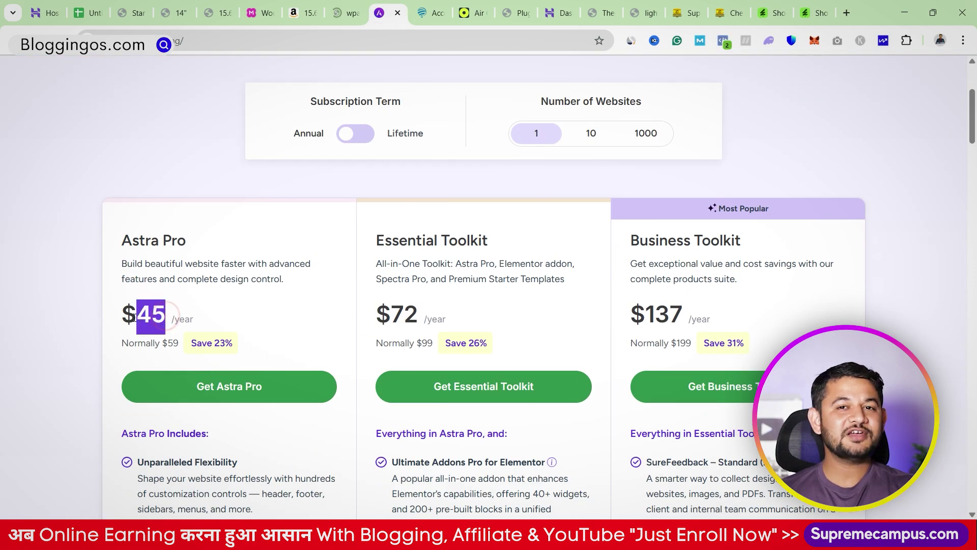
{"action": "scroll", "coordinate": [134, 316], "scroll_direction": "down", "scroll_amount": 2}
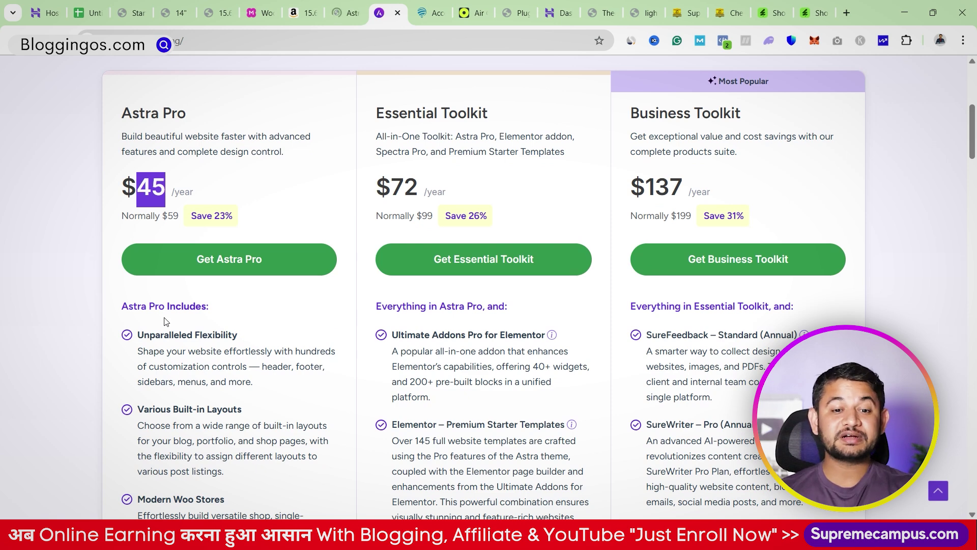
{"action": "left_click_drag", "start_coordinate": [420, 181], "coordinate": [374, 186]}
{"action": "left_click", "coordinate": [476, 181]}
{"action": "left_click_drag", "start_coordinate": [464, 190], "coordinate": [355, 185]}
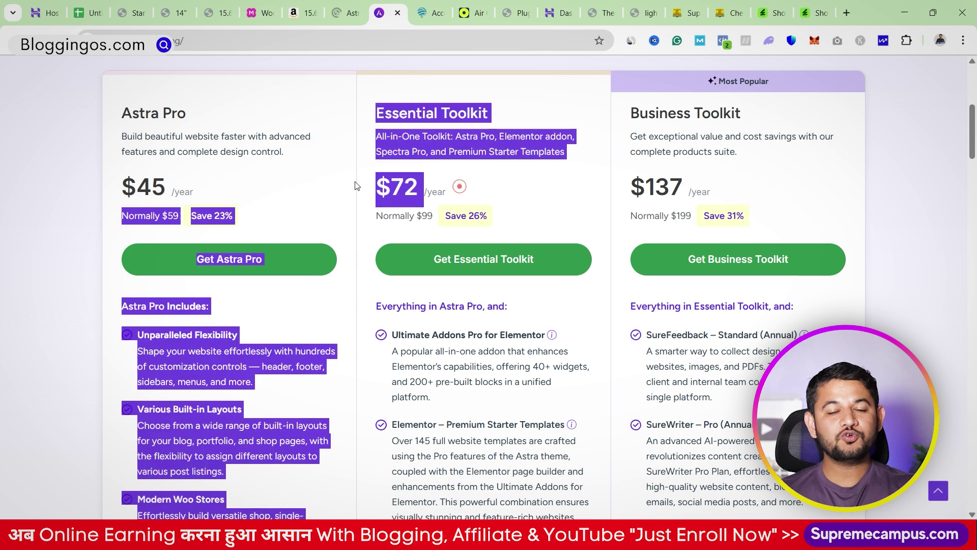
{"action": "left_click", "coordinate": [457, 185]}
{"action": "left_click_drag", "start_coordinate": [424, 186], "coordinate": [392, 184]}
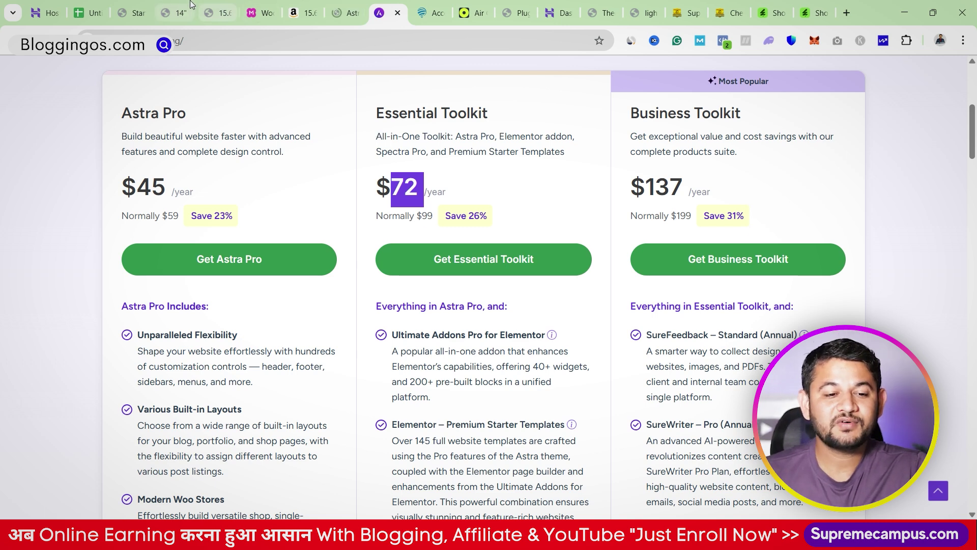
{"action": "left_click", "coordinate": [170, 5]}
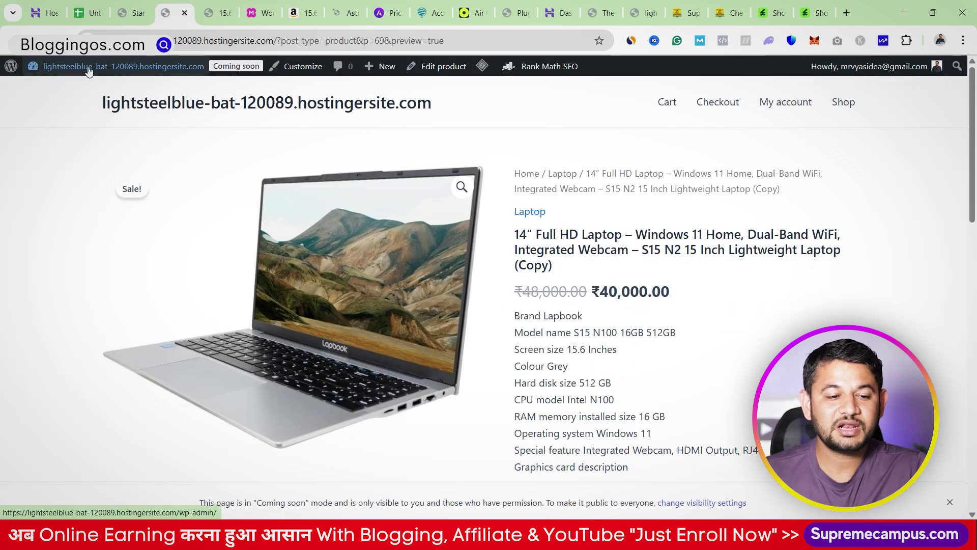
Step: From the wp-admin dashboard, go to the Add Plugin page under Plugins
{"action": "mouse_move", "coordinate": [11, 71]}
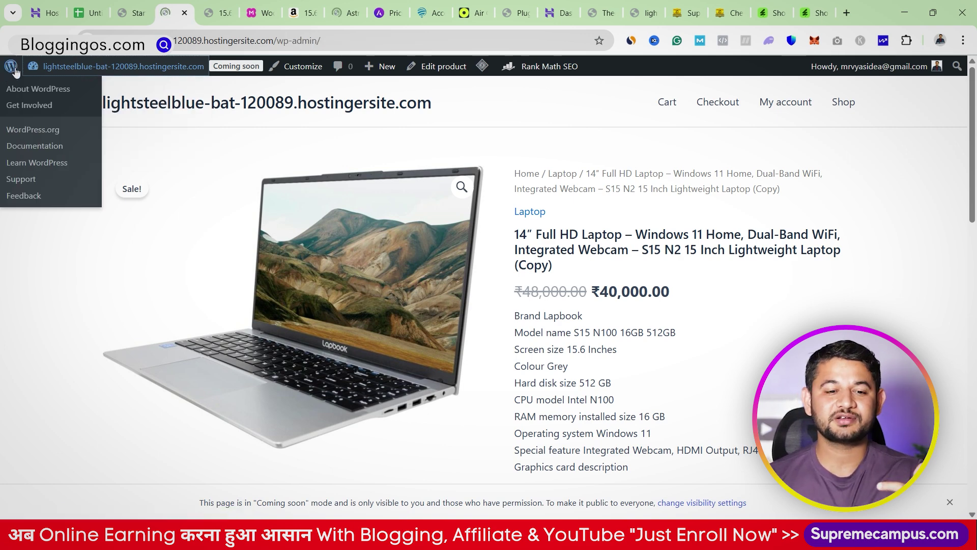
{"action": "scroll", "coordinate": [49, 336], "scroll_direction": "down", "scroll_amount": 1}
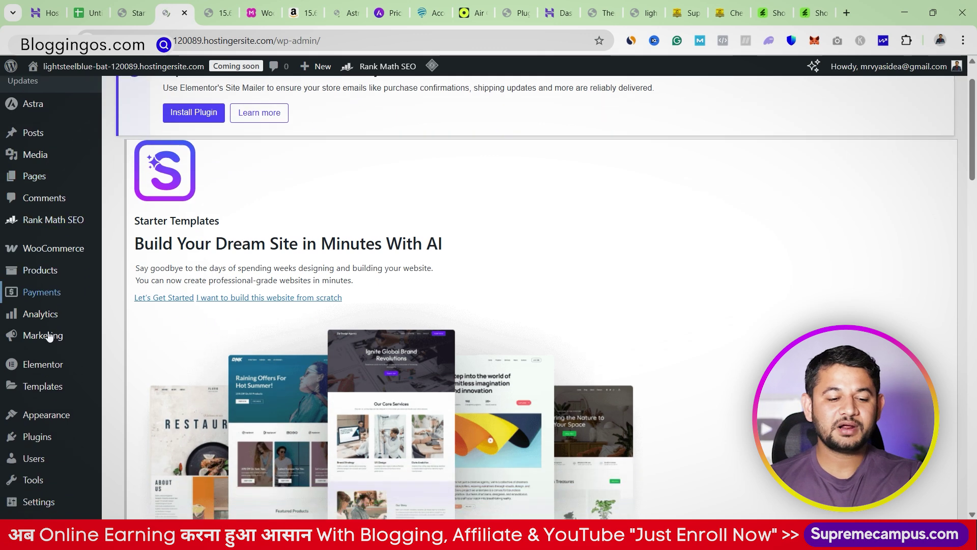
{"action": "scroll", "coordinate": [48, 336], "scroll_direction": "down", "scroll_amount": 3}
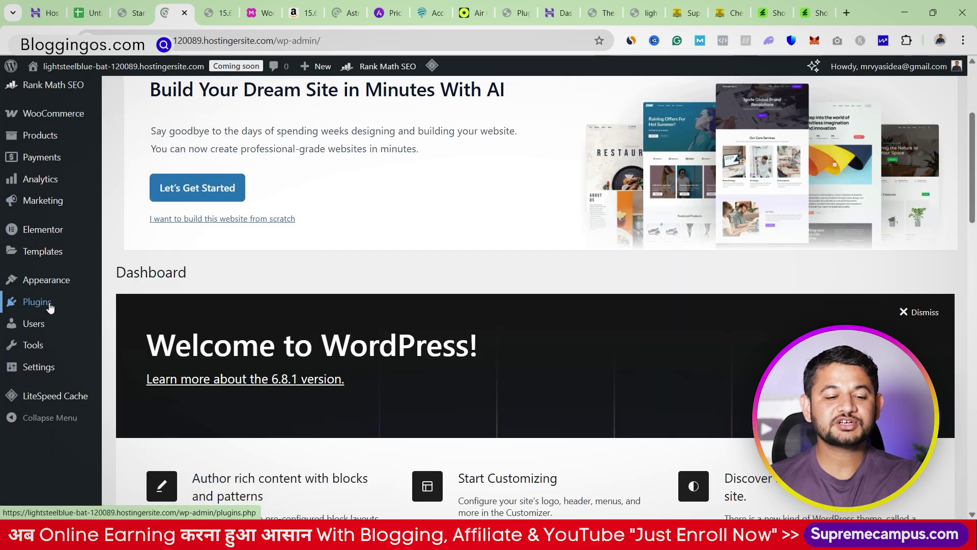
{"action": "scroll", "coordinate": [48, 308], "scroll_direction": "up", "scroll_amount": 2}
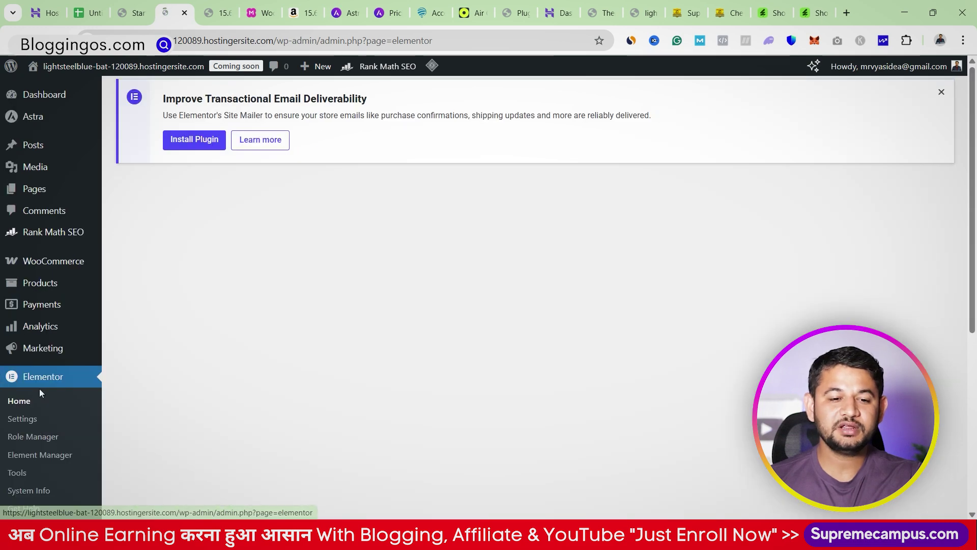
{"action": "scroll", "coordinate": [51, 301], "scroll_direction": "down", "scroll_amount": 5}
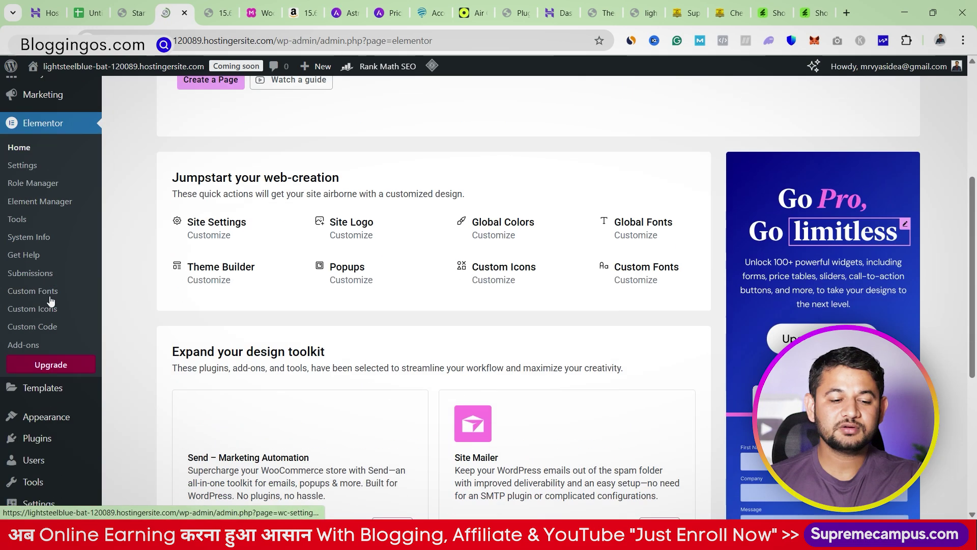
{"action": "left_click", "coordinate": [131, 458]}
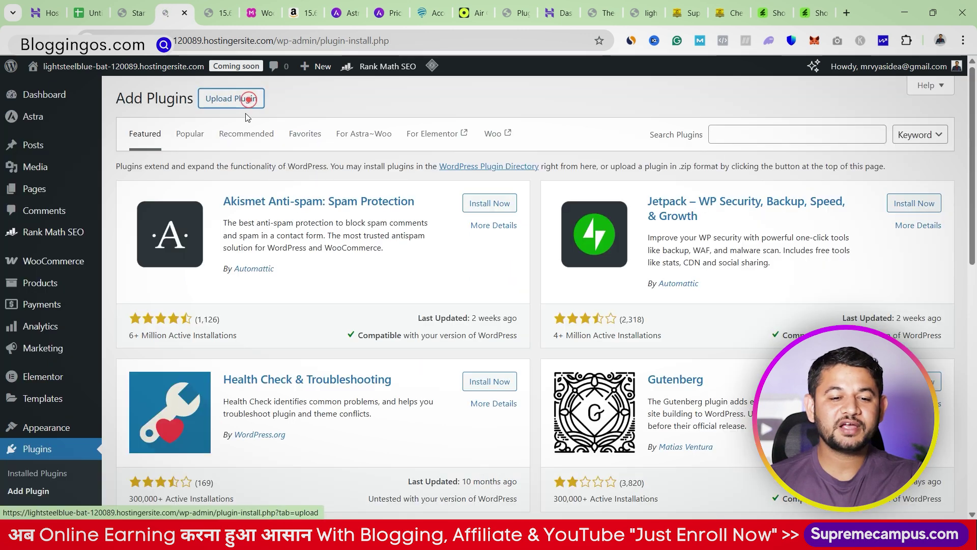
Step: Upload astra-addon-plugin-4.11.0.zip from Downloads, install it and activate Astra Pro
{"action": "left_click", "coordinate": [227, 102]}
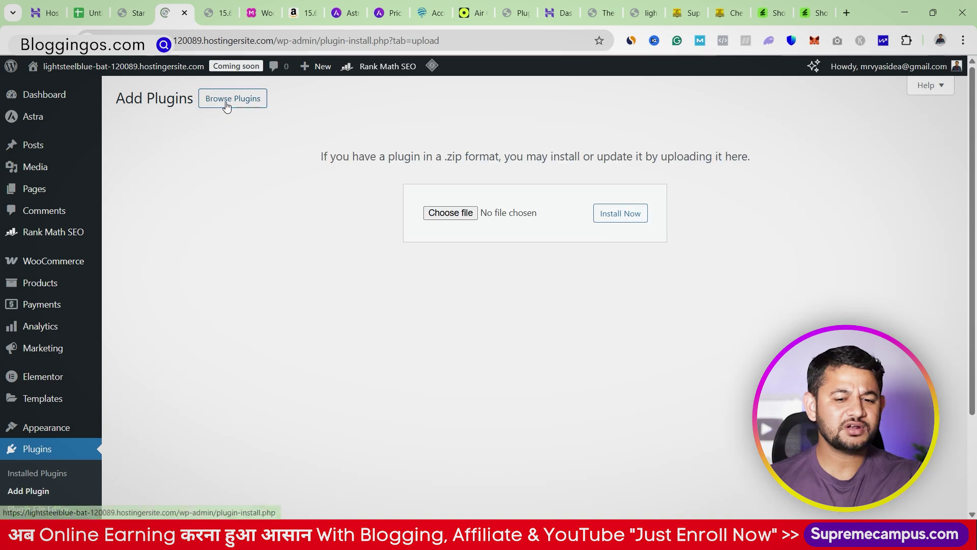
{"action": "left_click", "coordinate": [435, 211]}
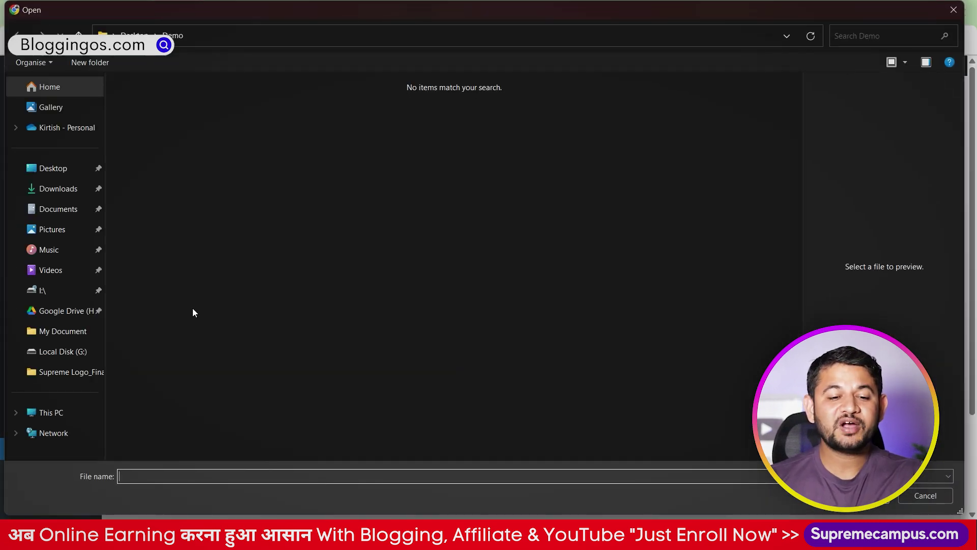
{"action": "left_click", "coordinate": [60, 189]}
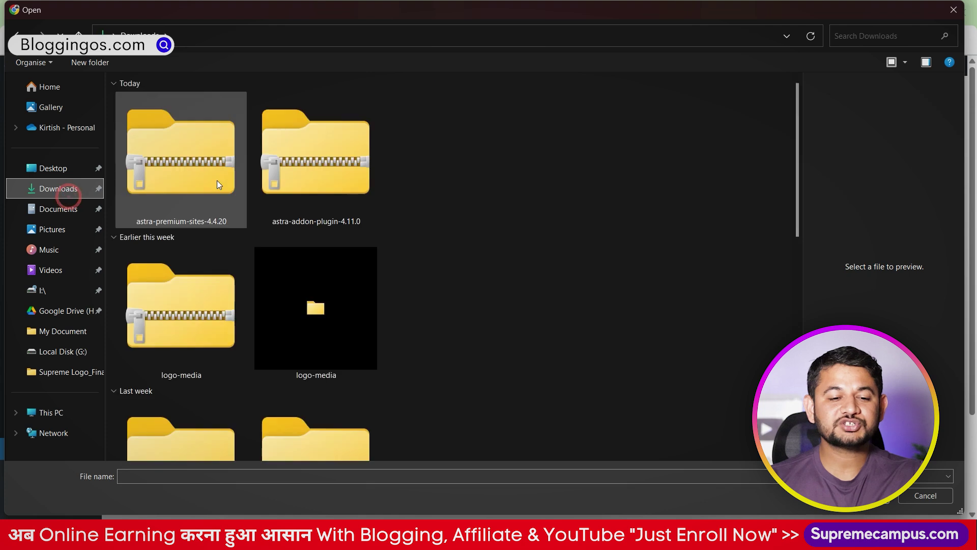
{"action": "left_click", "coordinate": [159, 190]}
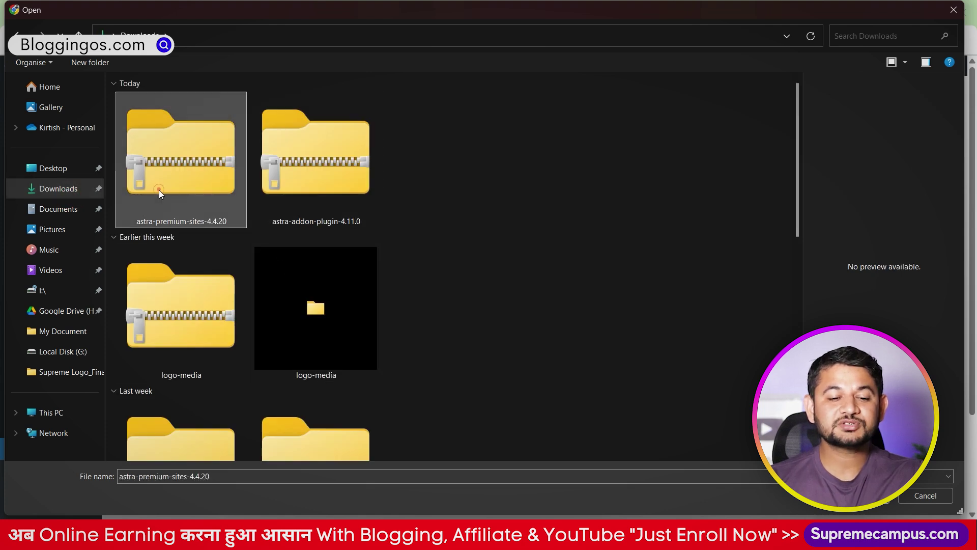
{"action": "left_click", "coordinate": [300, 184]}
{"action": "key", "text": "Return"}
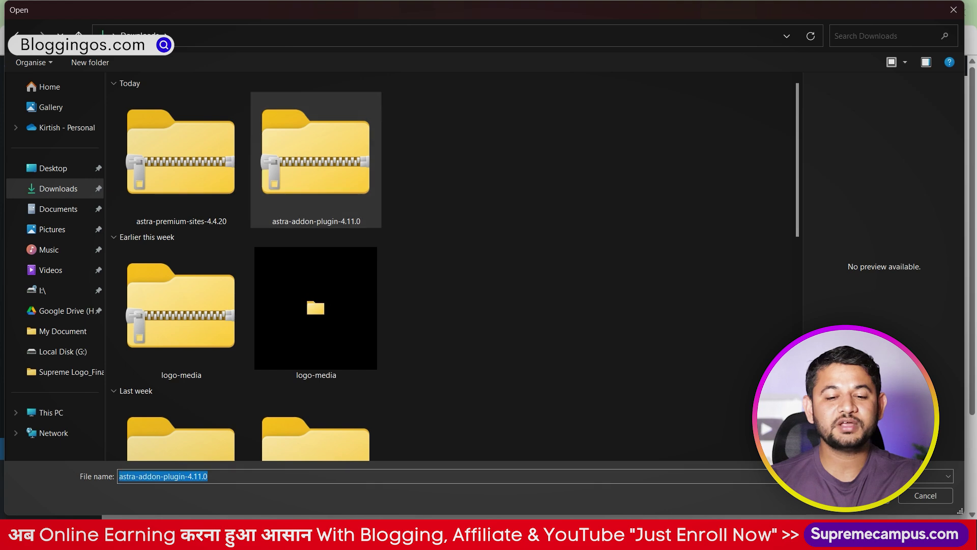
{"action": "left_click", "coordinate": [604, 214]}
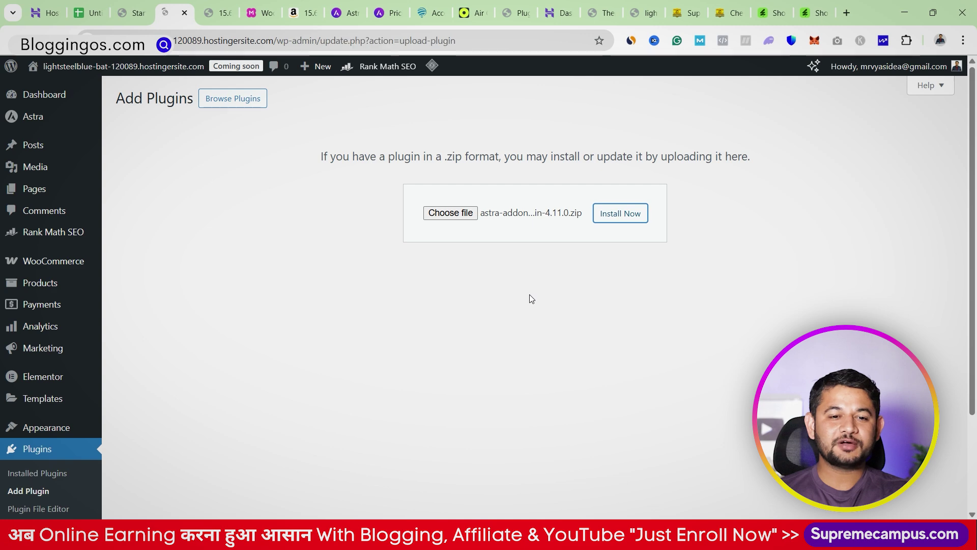
{"action": "left_click", "coordinate": [165, 215]}
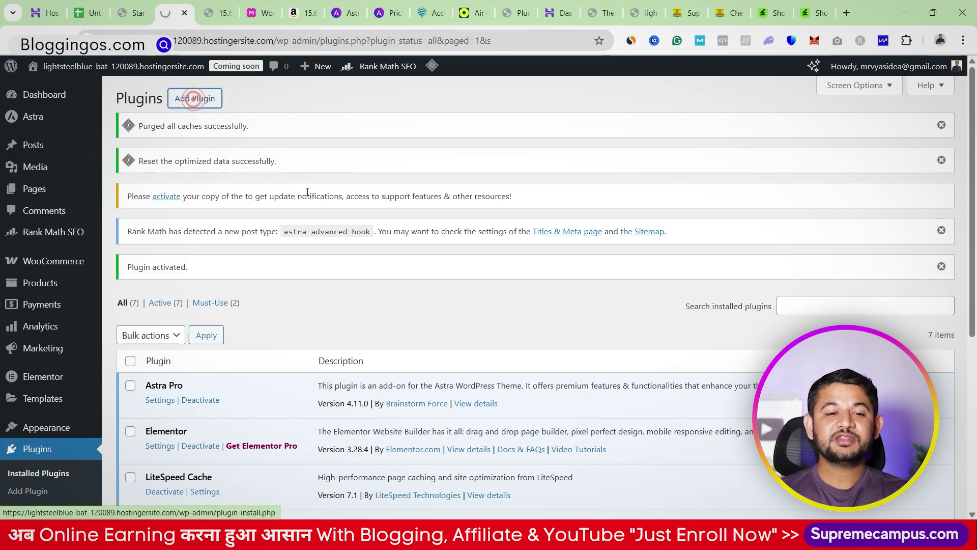
Step: Upload astra-premium-sites-4.4.20.zip, install it and activate Premium Starter Templates
{"action": "left_click", "coordinate": [196, 99]}
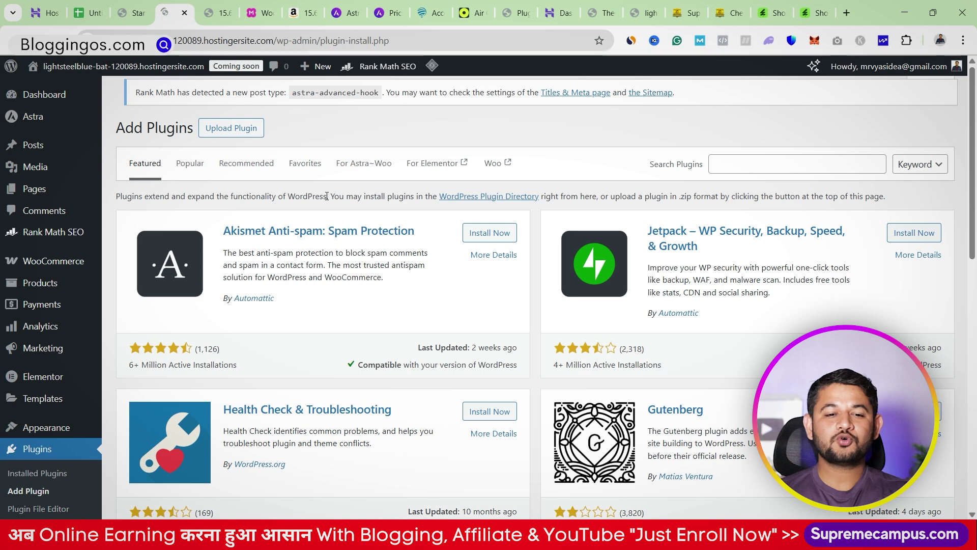
{"action": "left_click", "coordinate": [231, 98]}
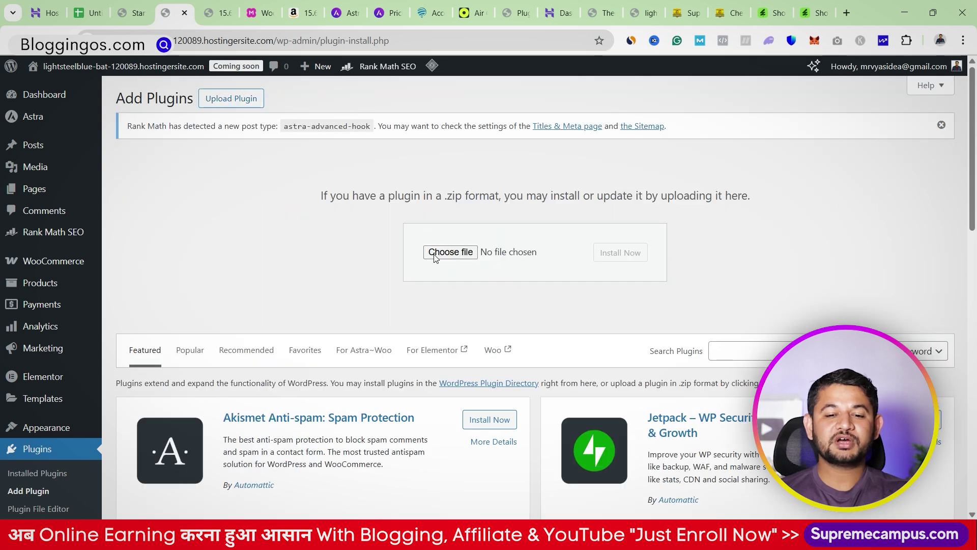
{"action": "left_click", "coordinate": [433, 252]}
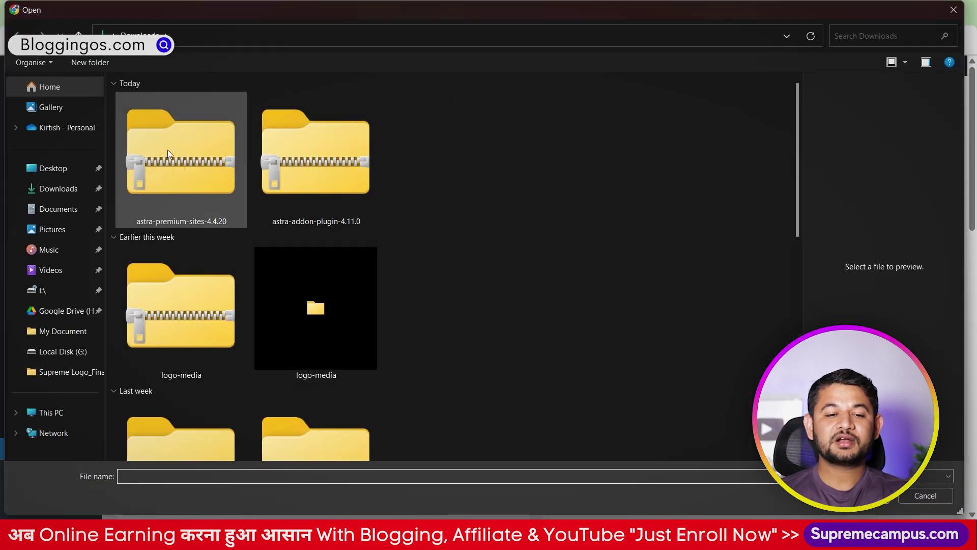
{"action": "left_click", "coordinate": [150, 186]}
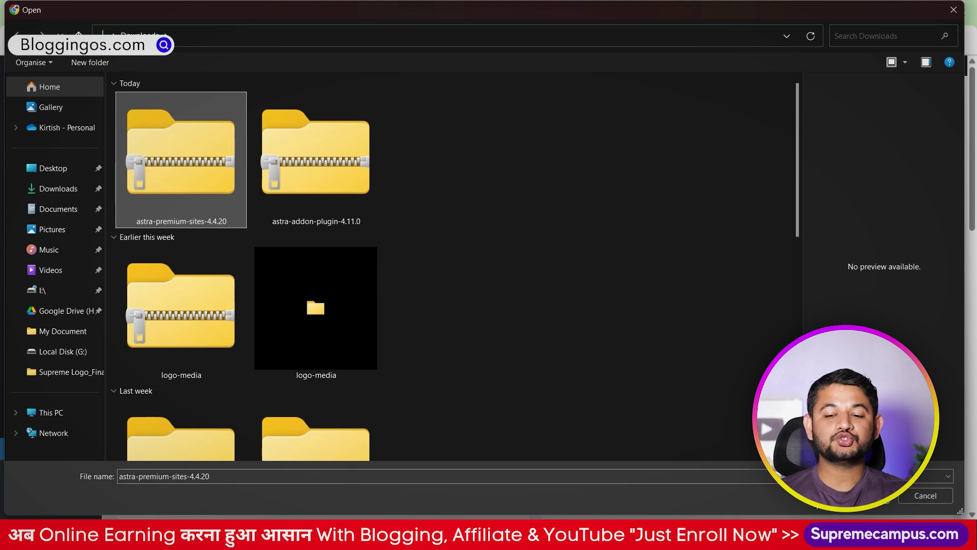
{"action": "left_click", "coordinate": [867, 495]}
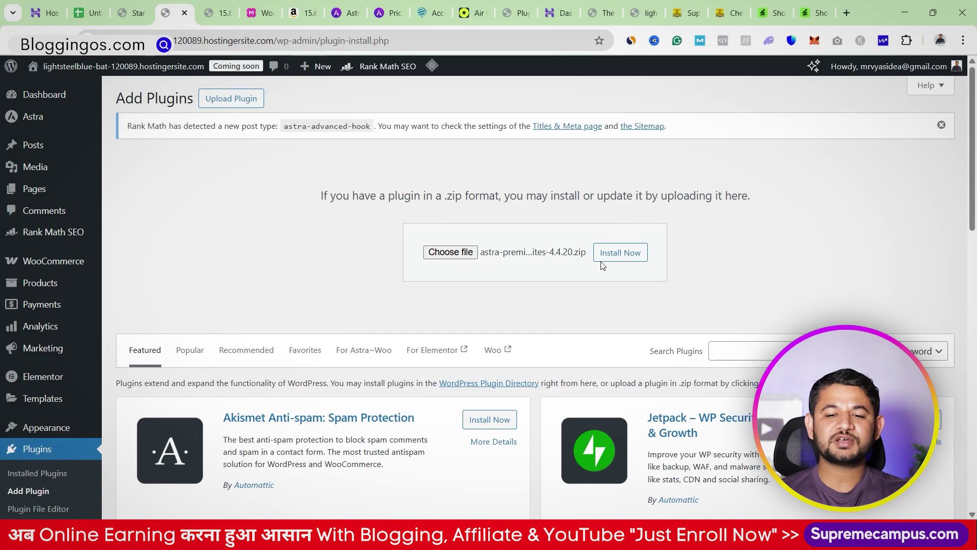
{"action": "left_click", "coordinate": [601, 258]}
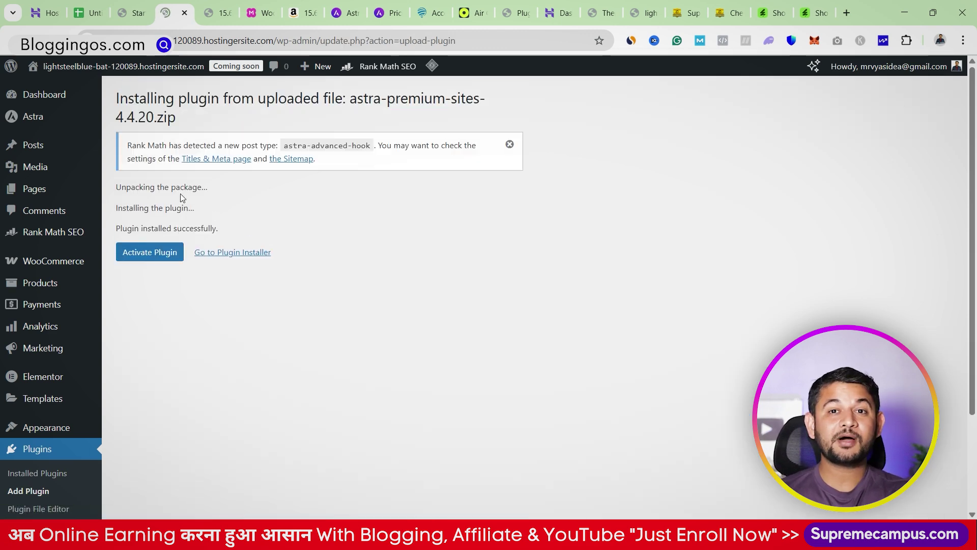
{"action": "left_click", "coordinate": [155, 252]}
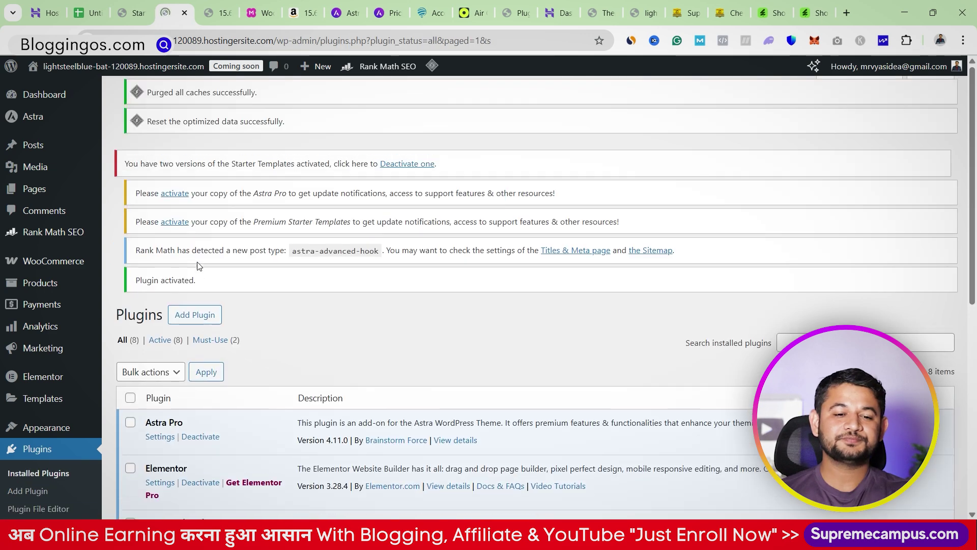
Step: Enter the licence key in Premium Starter Templates' Activate License popup and activate it
{"action": "scroll", "coordinate": [190, 294], "scroll_direction": "down", "scroll_amount": 2}
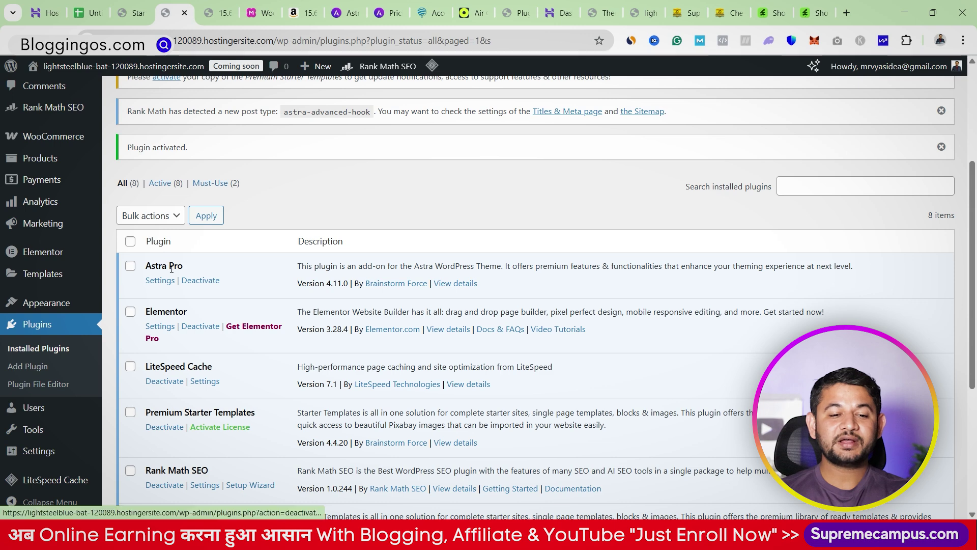
{"action": "scroll", "coordinate": [184, 319], "scroll_direction": "down", "scroll_amount": 1}
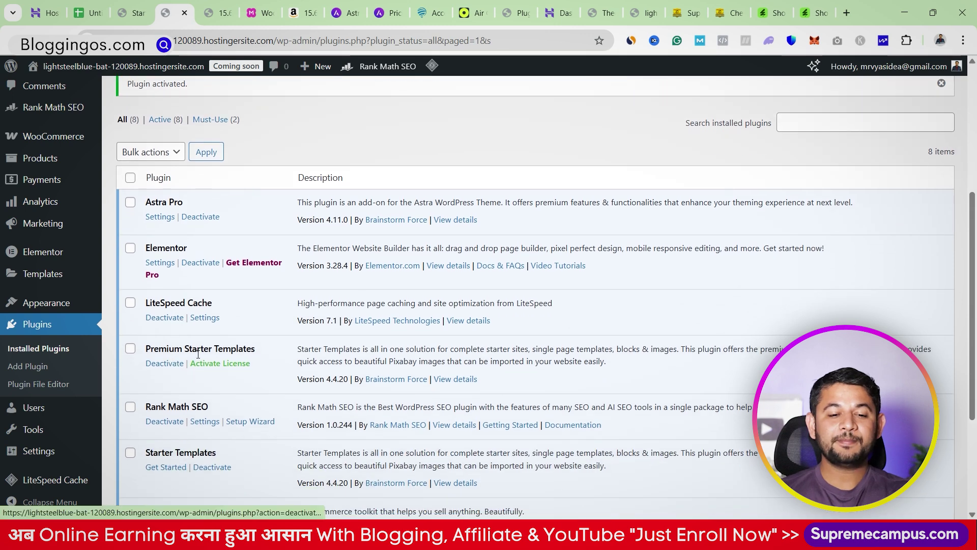
{"action": "left_click", "coordinate": [233, 363]}
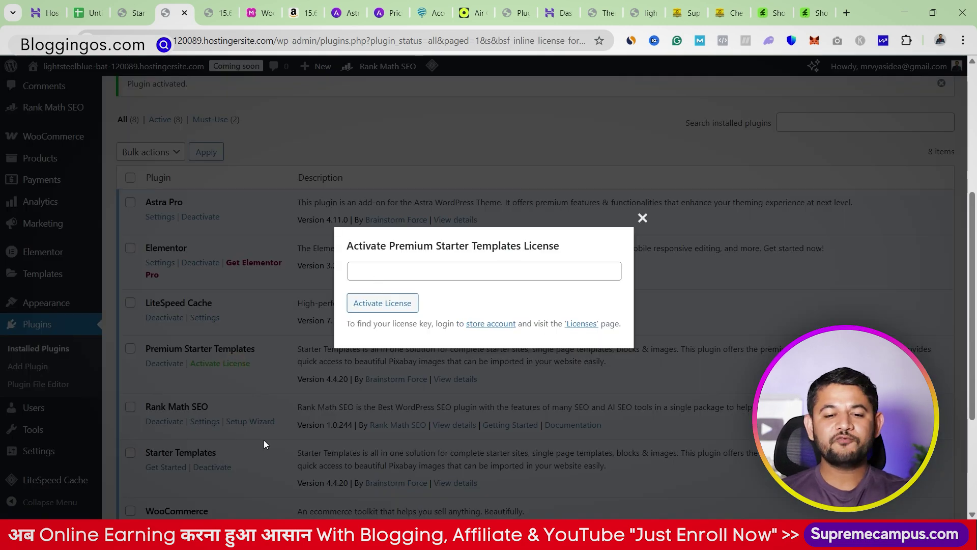
{"action": "left_click", "coordinate": [488, 266]}
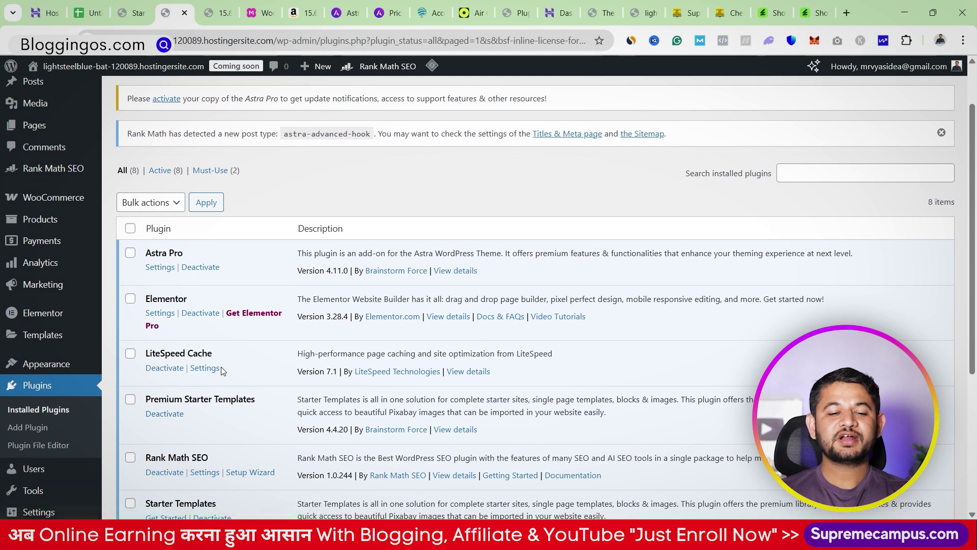
{"action": "scroll", "coordinate": [201, 381], "scroll_direction": "down", "scroll_amount": 3}
{"action": "scroll", "coordinate": [200, 347], "scroll_direction": "up", "scroll_amount": 3}
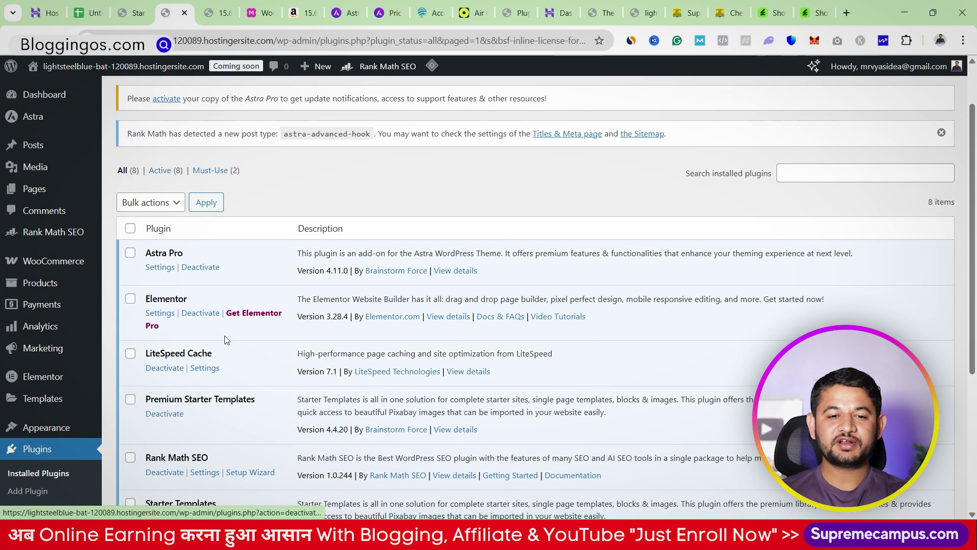
Step: Return to the Starter Templates page and close the Brandstore template customizer
{"action": "left_click", "coordinate": [222, 12]}
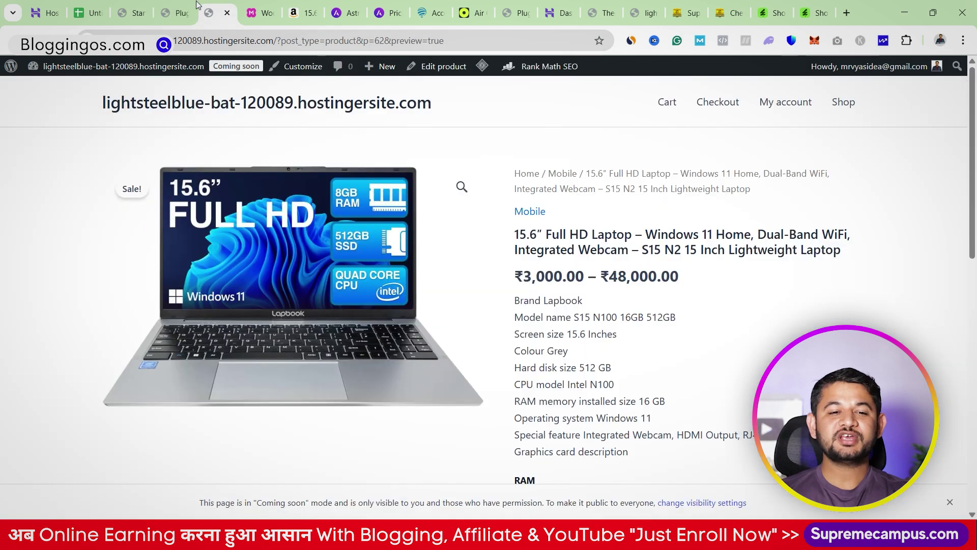
{"action": "left_click", "coordinate": [137, 6]}
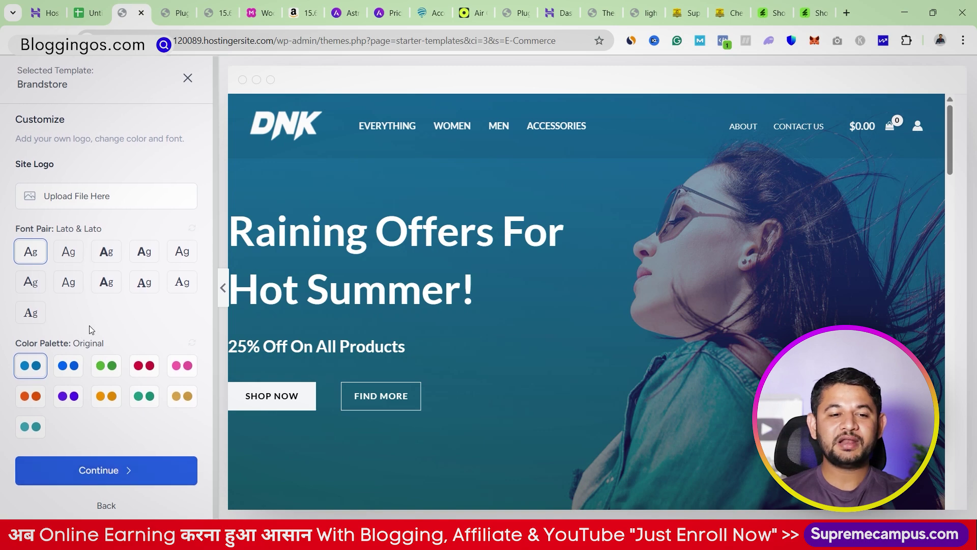
{"action": "left_click", "coordinate": [188, 80]}
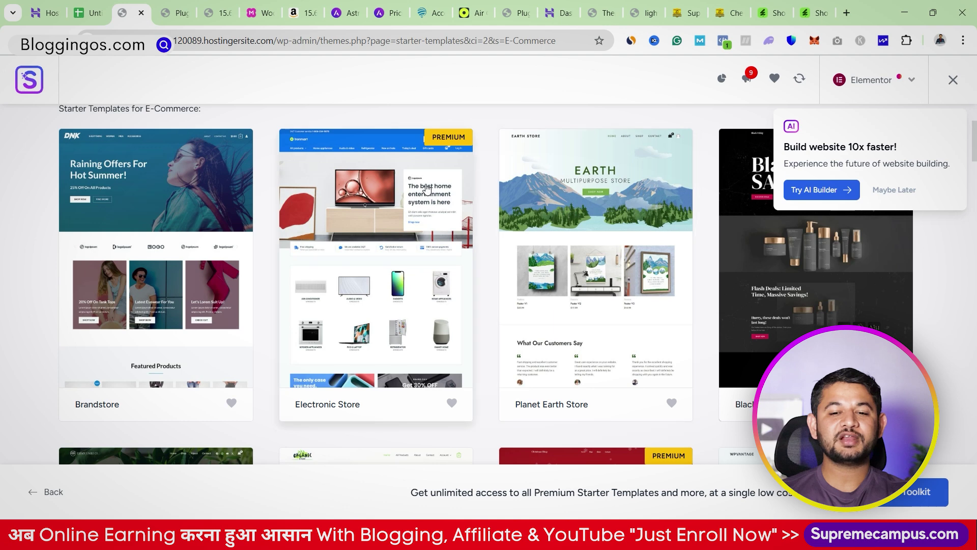
Step: Open the Electronic Store template, reload the page, and close its customizer
{"action": "left_click", "coordinate": [427, 189]}
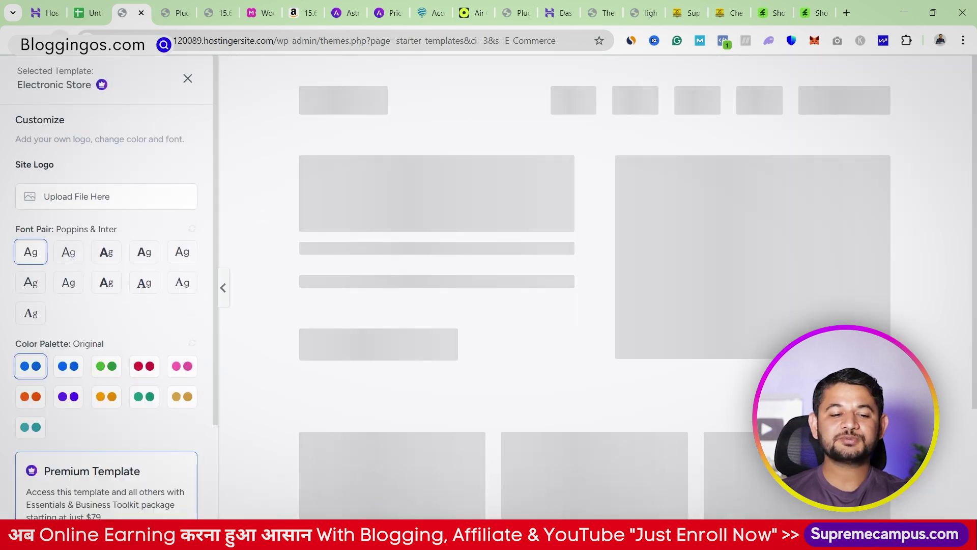
{"action": "key", "text": "F5"}
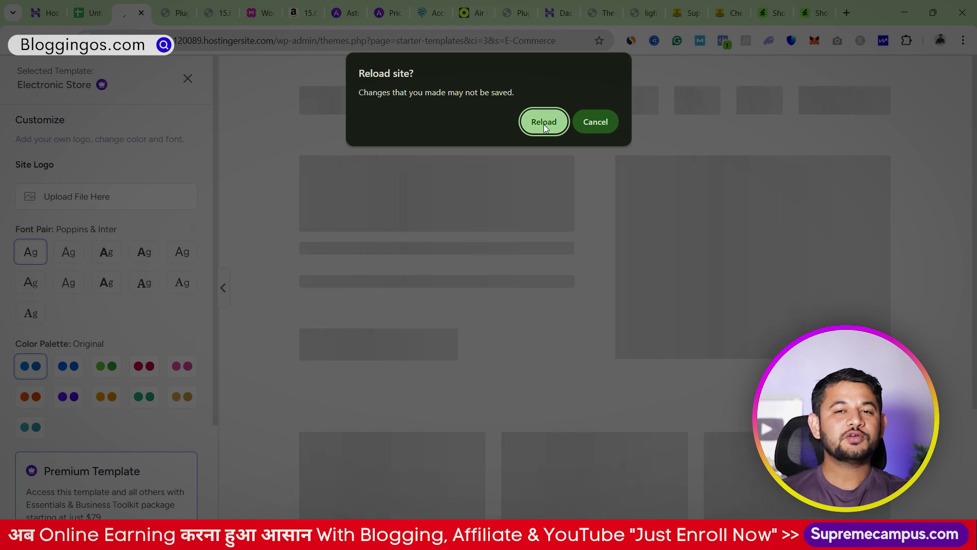
{"action": "left_click", "coordinate": [543, 122]}
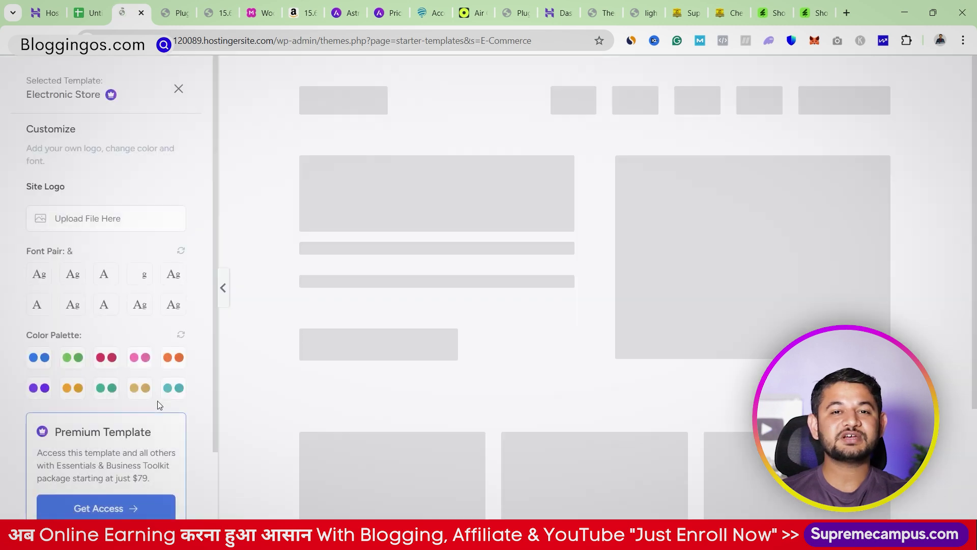
{"action": "left_click", "coordinate": [188, 78]}
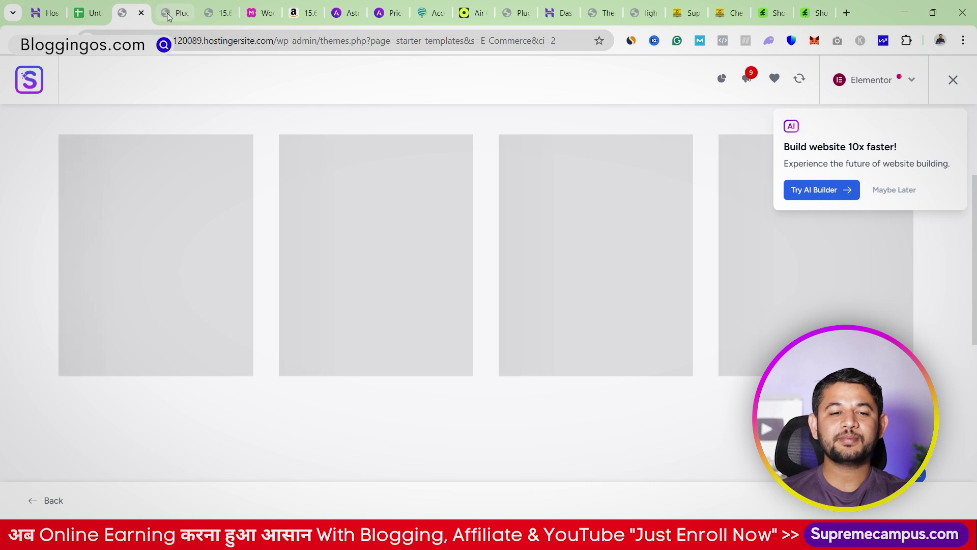
Step: On the Plugins page, run LiteSpeed's Purge All from the admin bar twice
{"action": "left_click", "coordinate": [173, 13]}
{"action": "mouse_move", "coordinate": [432, 65]}
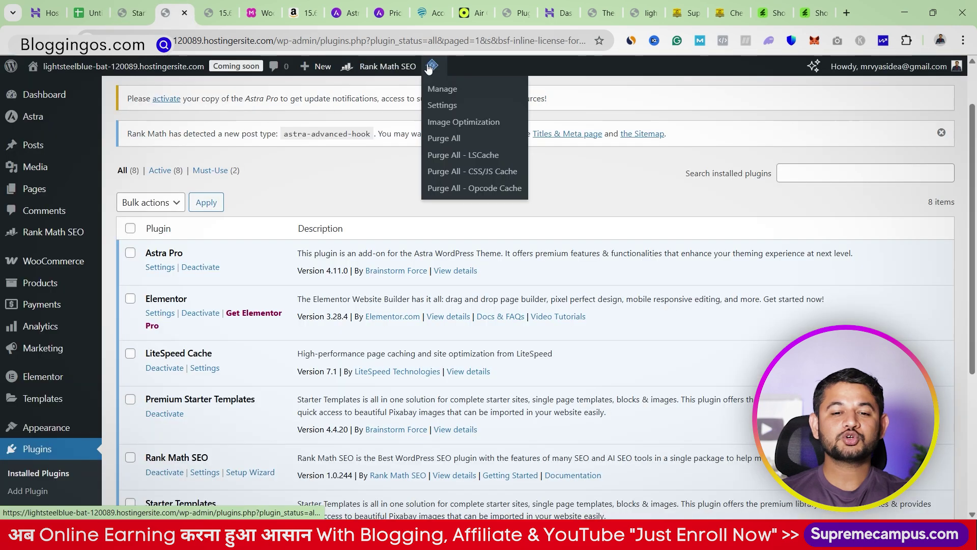
{"action": "left_click", "coordinate": [441, 140]}
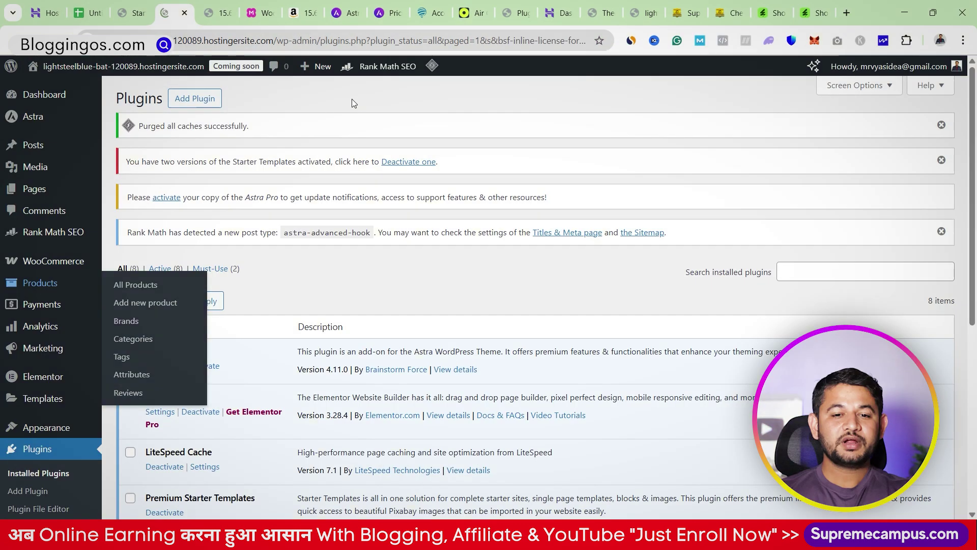
{"action": "mouse_move", "coordinate": [432, 65]}
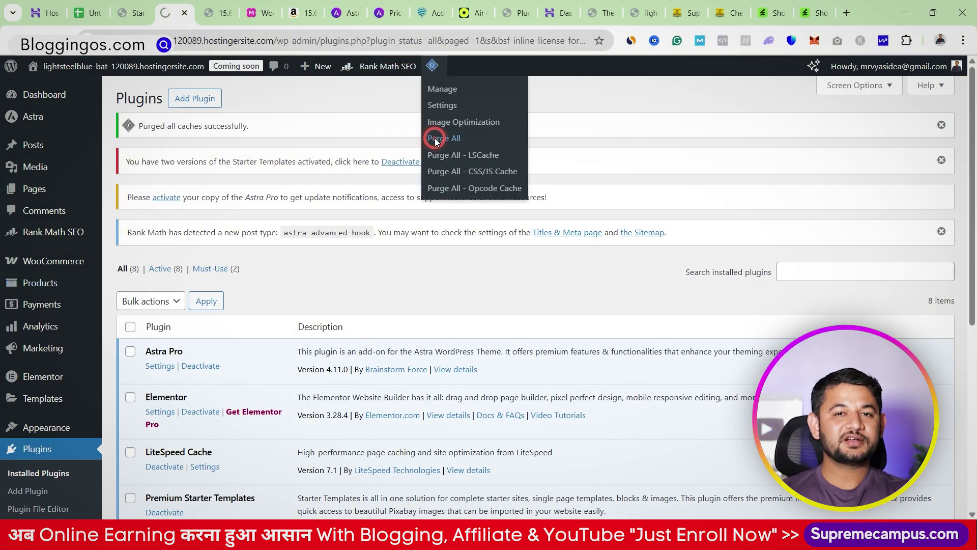
{"action": "left_click", "coordinate": [435, 138]}
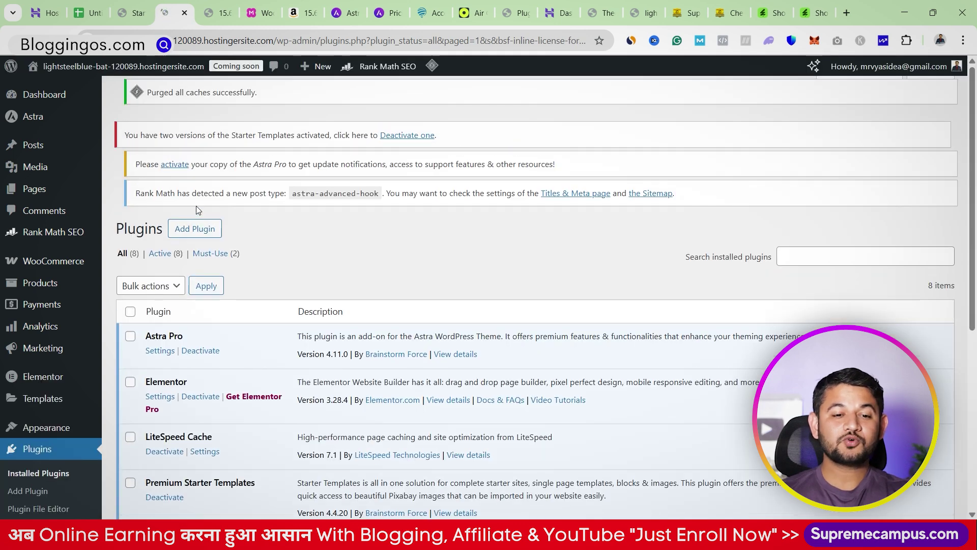
{"action": "scroll", "coordinate": [51, 285], "scroll_direction": "down", "scroll_amount": 5}
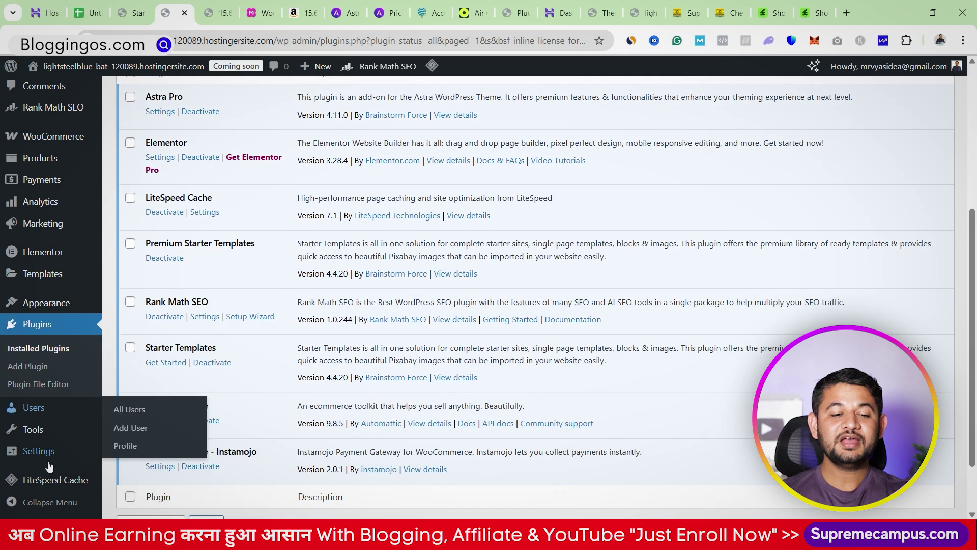
{"action": "scroll", "coordinate": [48, 295], "scroll_direction": "up", "scroll_amount": 5}
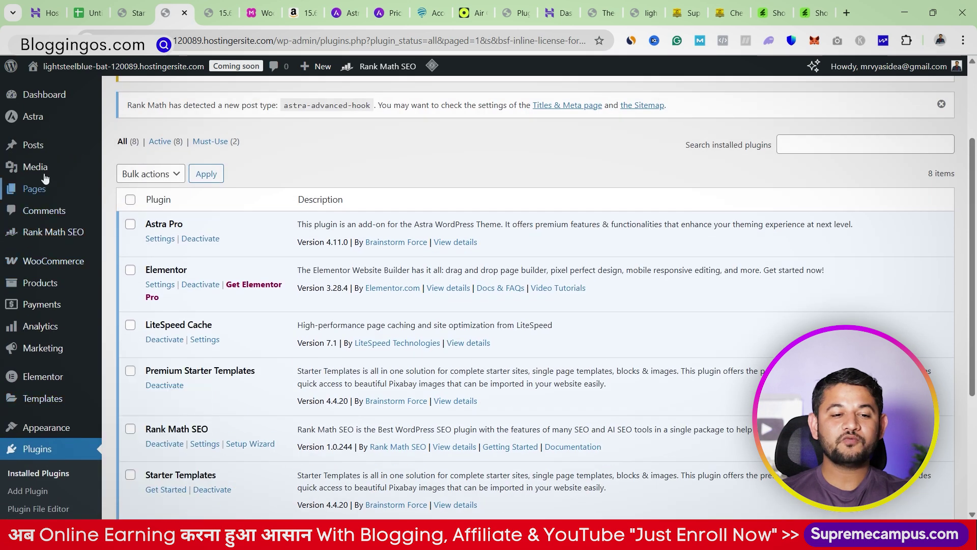
{"action": "mouse_move", "coordinate": [42, 120]}
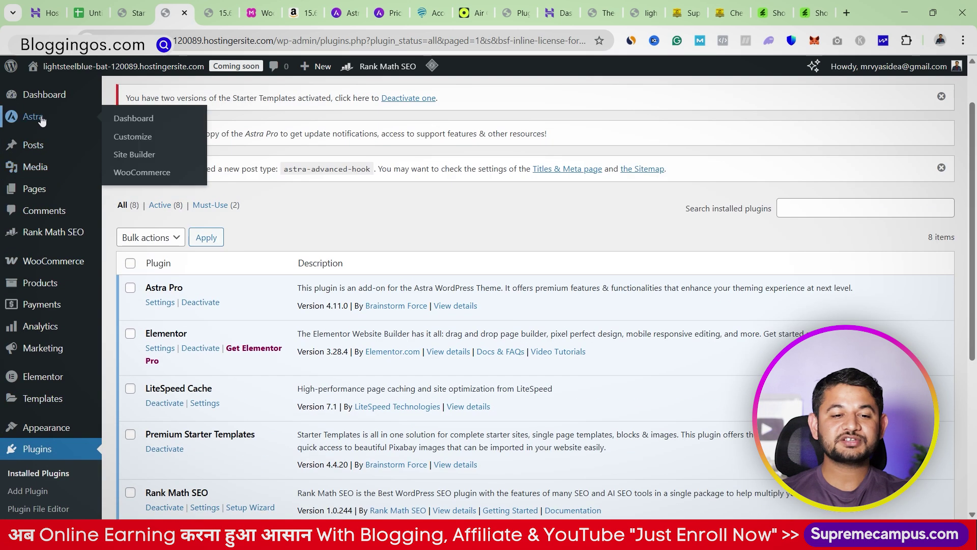
Step: From the Astra dashboard, open Starter Templates, switch to Elementor, and pick Electronic Store
{"action": "left_click", "coordinate": [129, 122]}
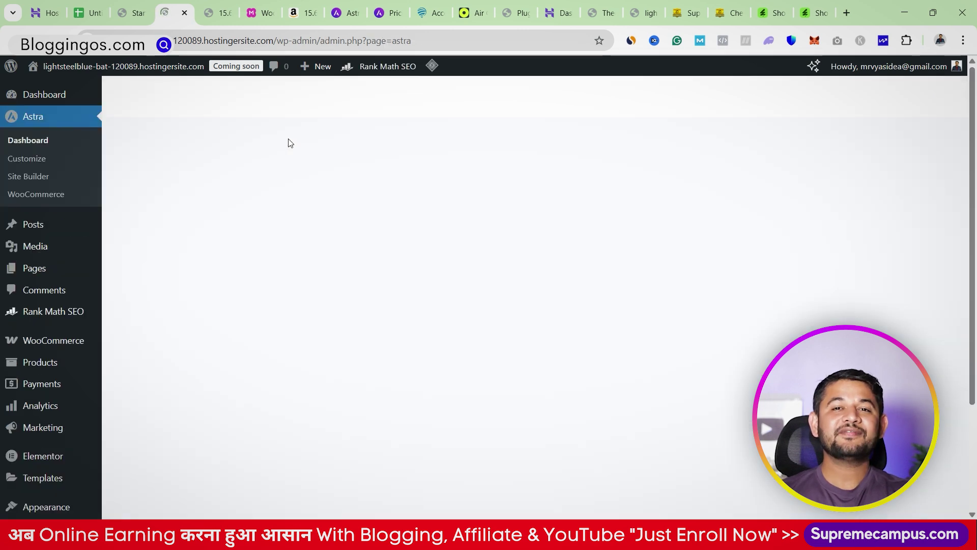
{"action": "left_click", "coordinate": [306, 96]}
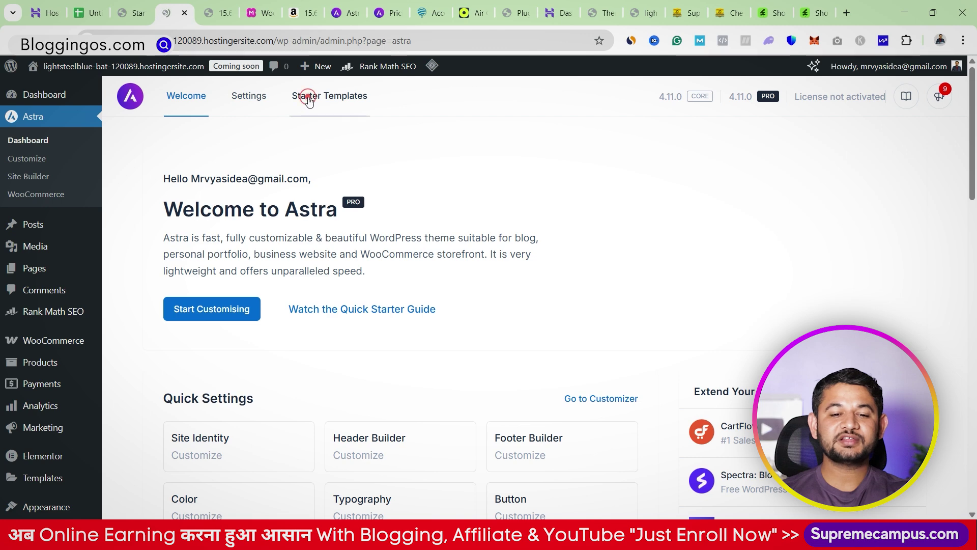
{"action": "left_click", "coordinate": [874, 81]}
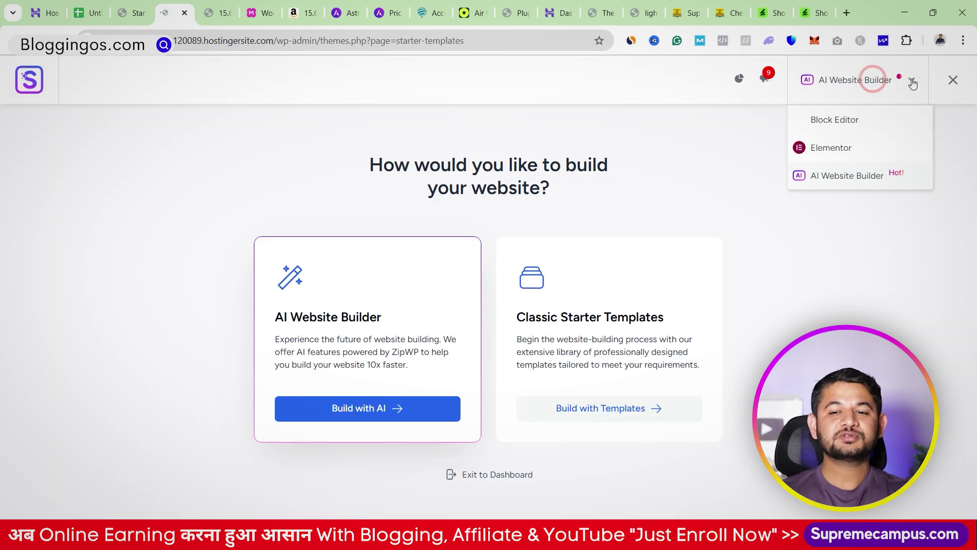
{"action": "left_click", "coordinate": [823, 150]}
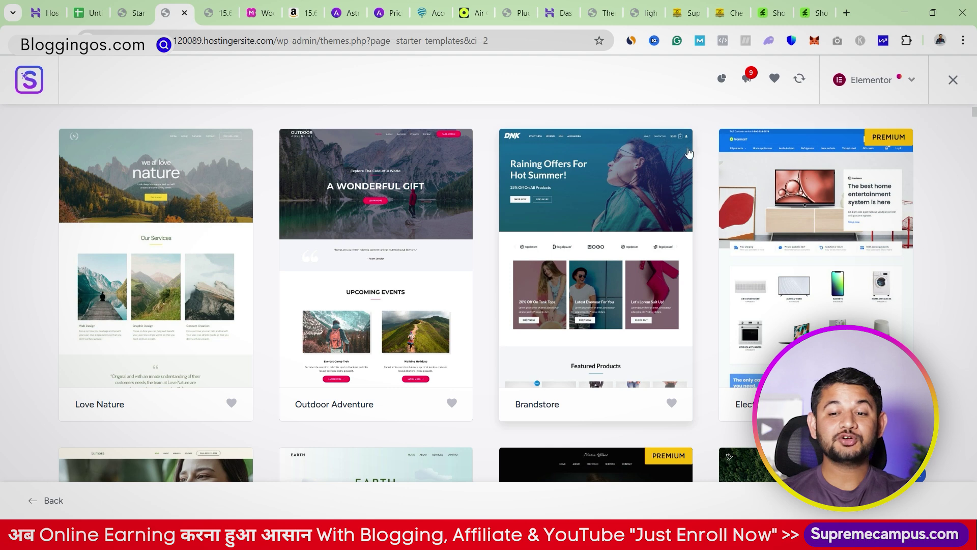
{"action": "left_click", "coordinate": [796, 194]}
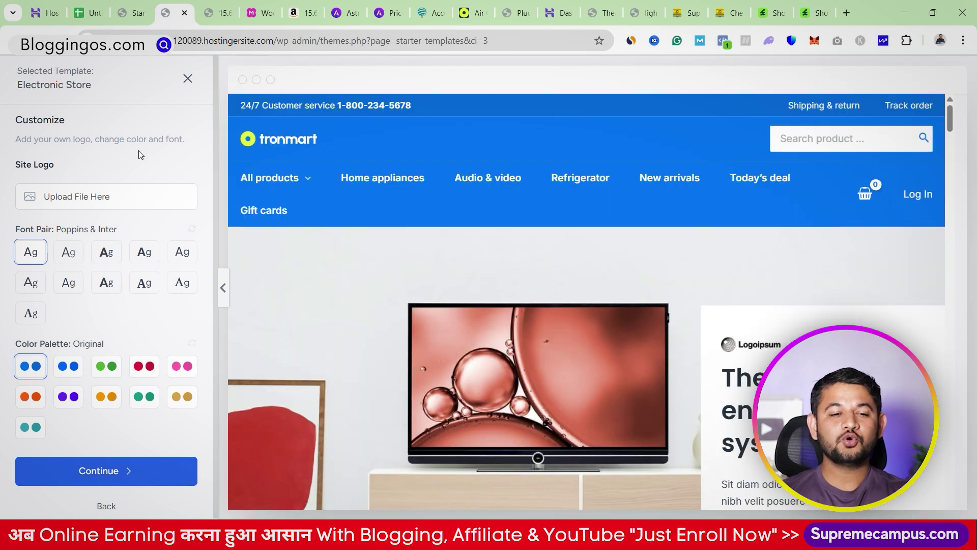
Step: Upload the large-size transparent PNG from Supreme Logo_Final and use it as the site logo
{"action": "left_click", "coordinate": [46, 199]}
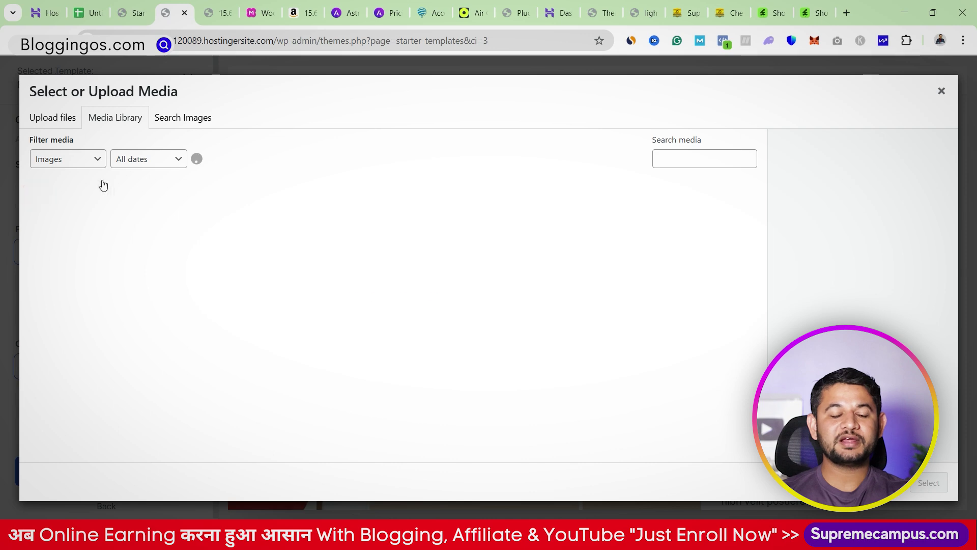
{"action": "left_click", "coordinate": [48, 118]}
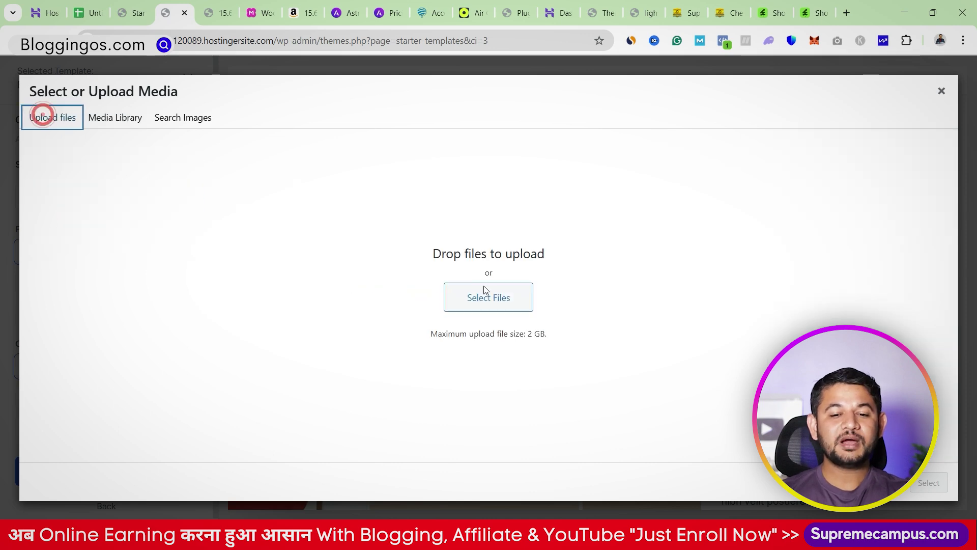
{"action": "left_click", "coordinate": [481, 293]}
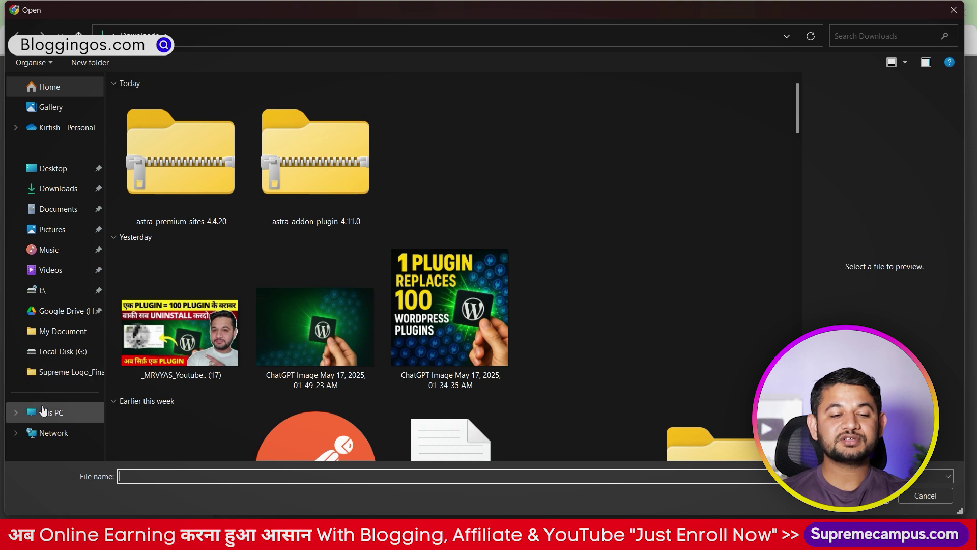
{"action": "left_click", "coordinate": [49, 413]}
{"action": "left_click", "coordinate": [57, 372]}
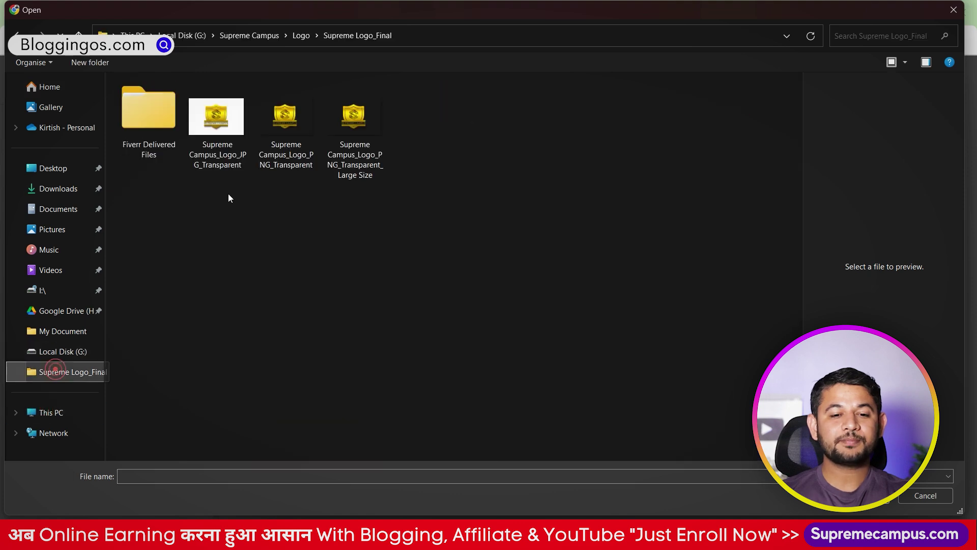
{"action": "left_click", "coordinate": [342, 133]}
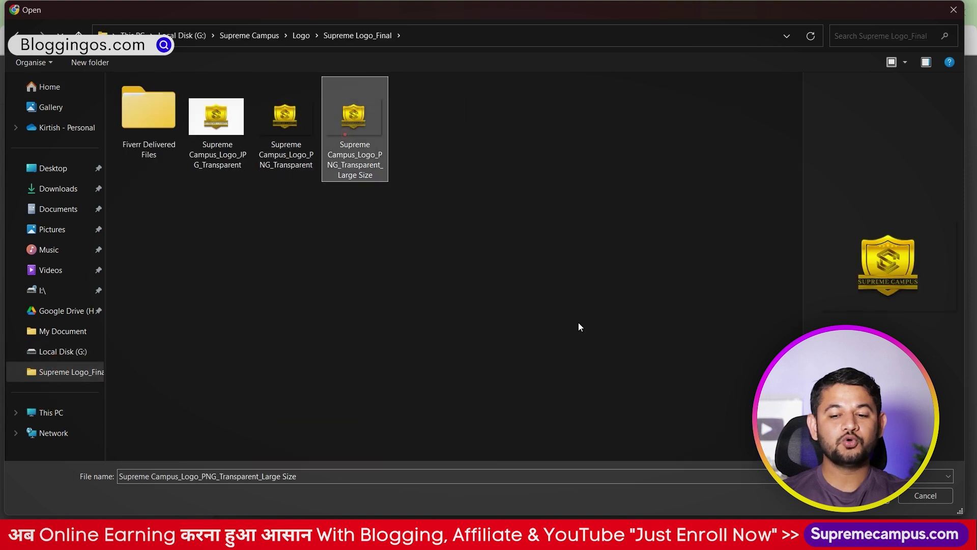
{"action": "double_click", "coordinate": [336, 167]}
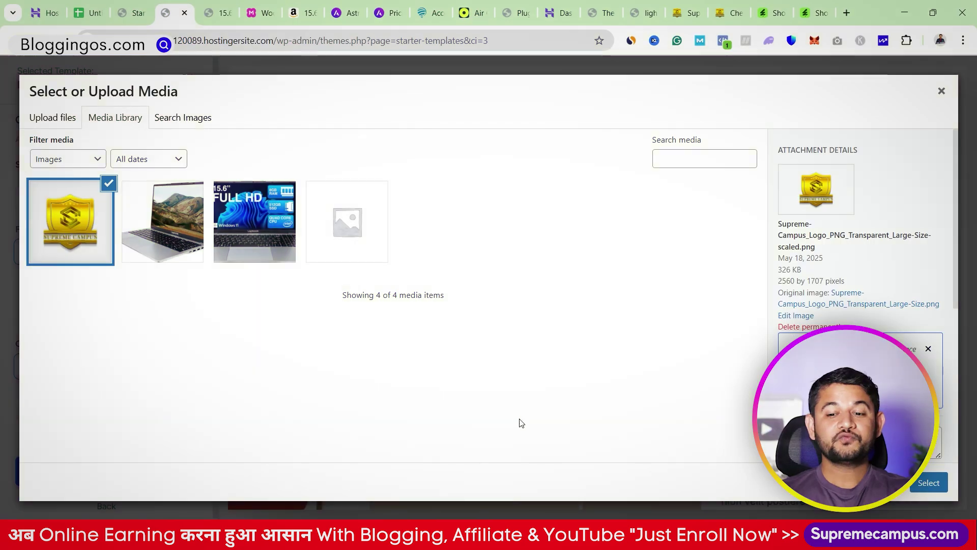
{"action": "left_click", "coordinate": [929, 482]}
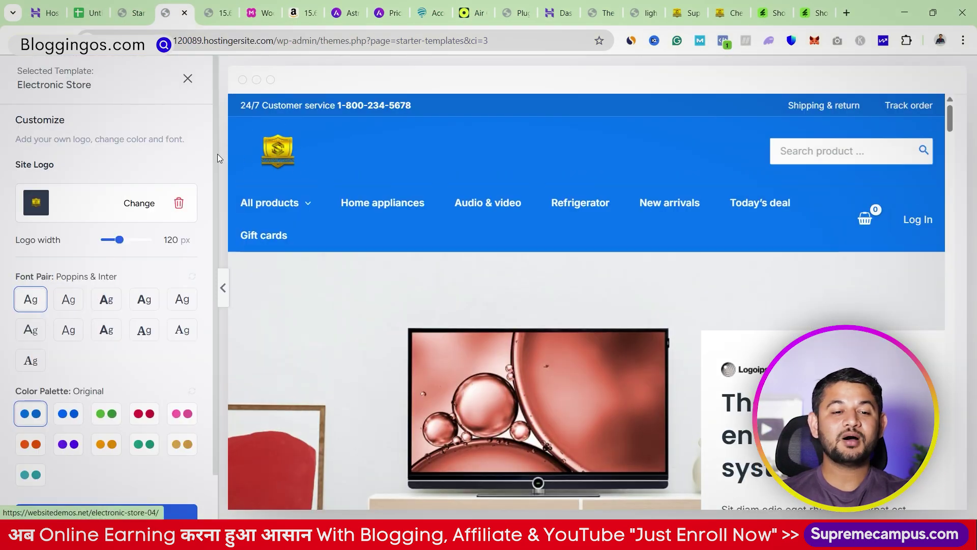
Step: Preview the Style 1 palette, go back to Original, and continue
{"action": "scroll", "coordinate": [126, 366], "scroll_direction": "down", "scroll_amount": 1}
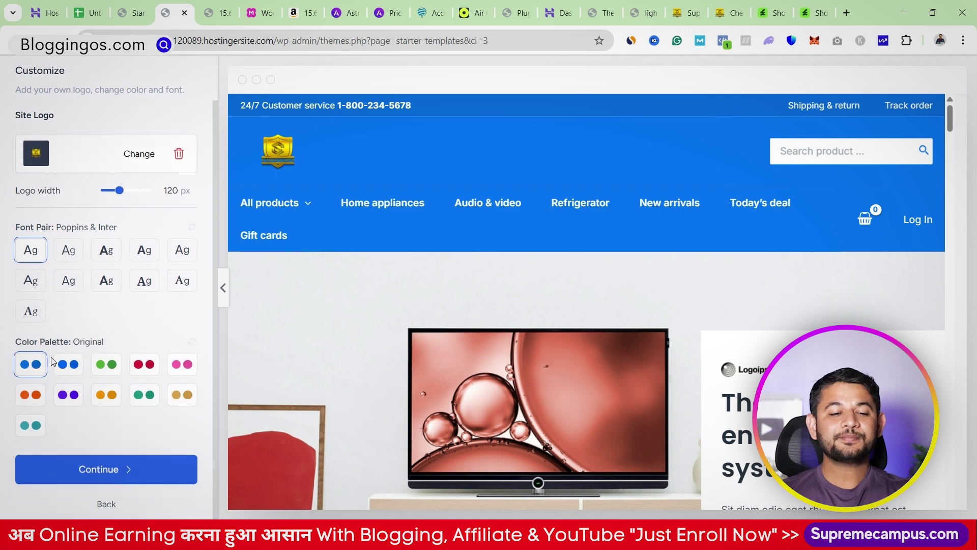
{"action": "left_click", "coordinate": [71, 364]}
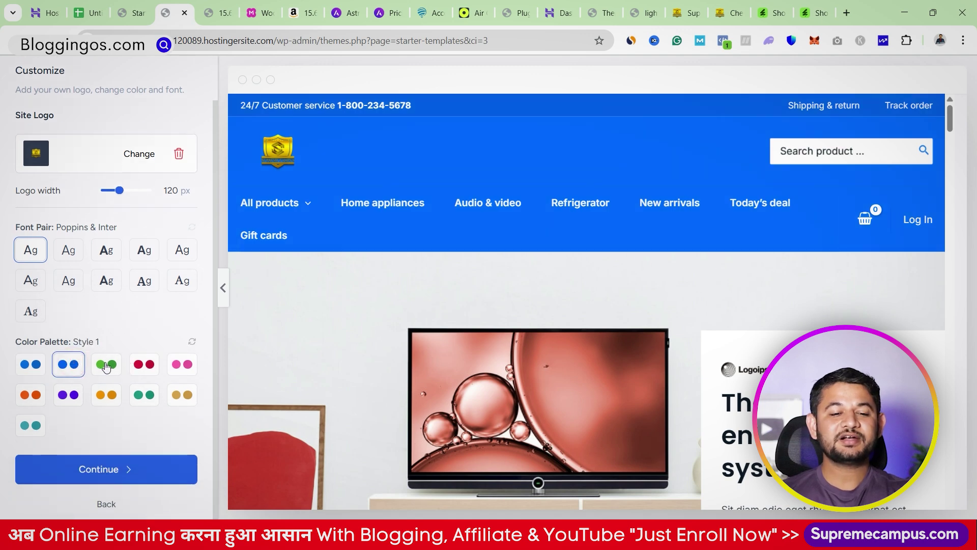
{"action": "left_click", "coordinate": [24, 365]}
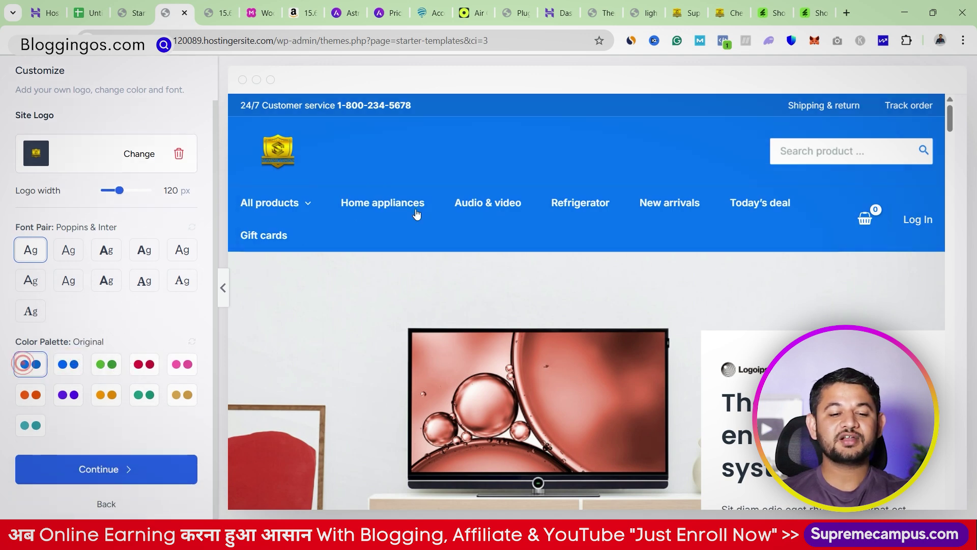
{"action": "left_click", "coordinate": [117, 464]}
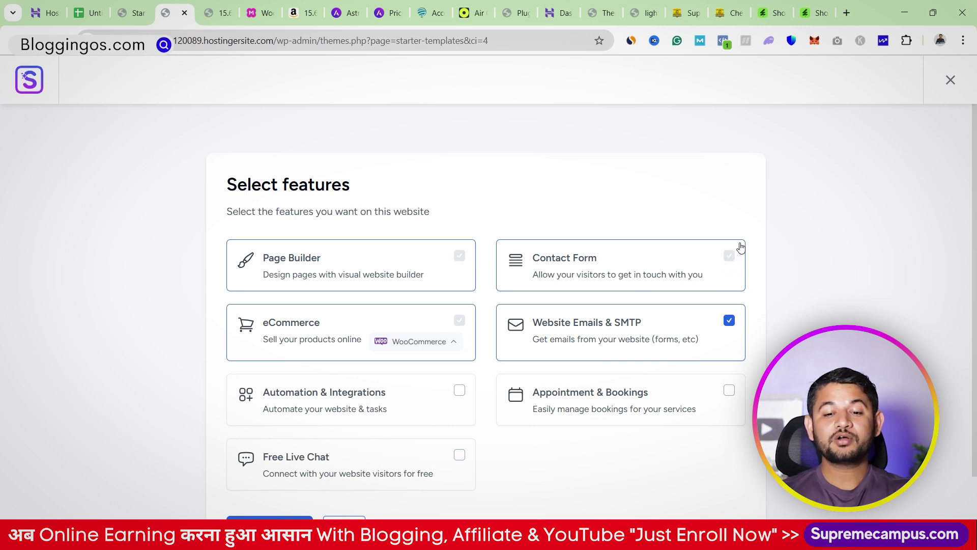
Step: Keep the eCommerce and Website Emails & SMTP features and continue to the details form
{"action": "scroll", "coordinate": [738, 248], "scroll_direction": "down", "scroll_amount": 1}
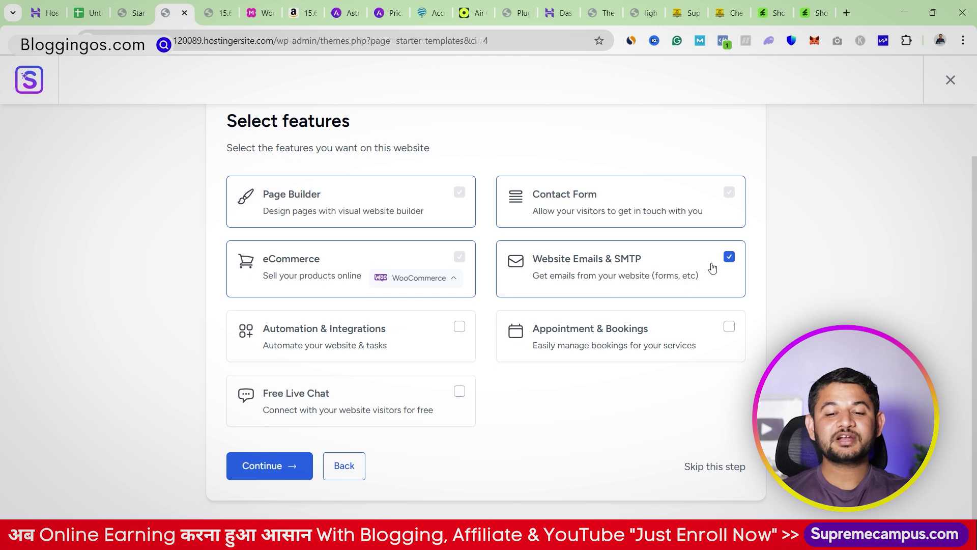
{"action": "scroll", "coordinate": [626, 356], "scroll_direction": "down", "scroll_amount": 1}
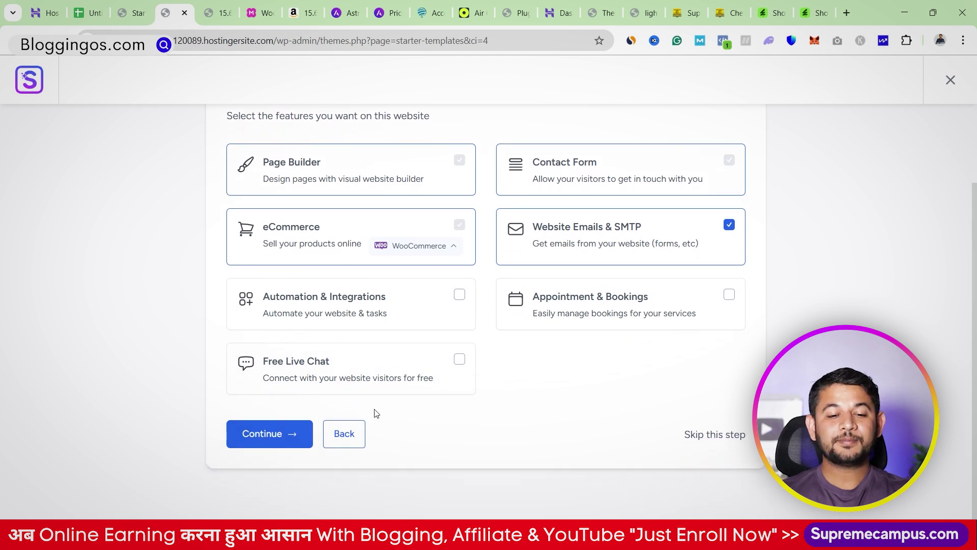
{"action": "left_click", "coordinate": [288, 434]}
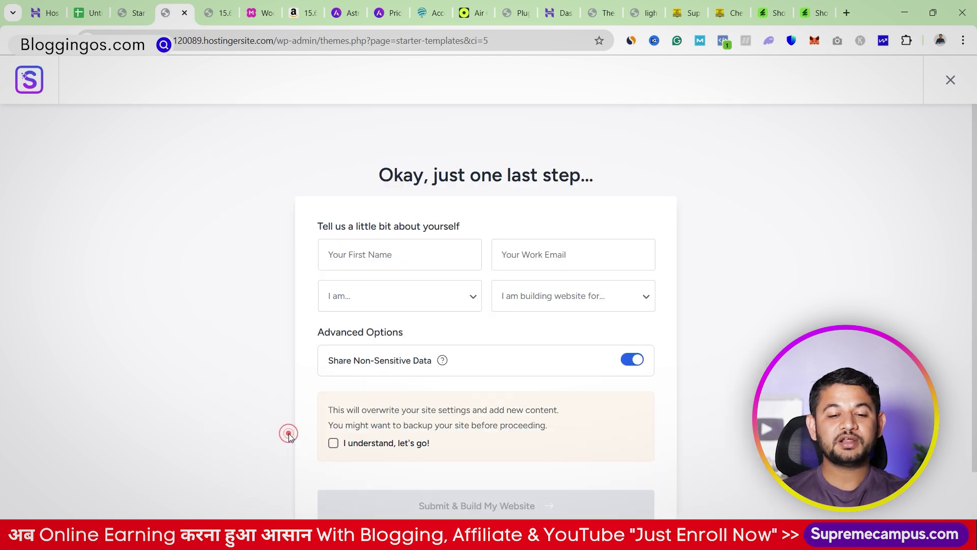
Step: Accept the overwrite, build the Electronic Store site, and return to the laptop product page
{"action": "left_click", "coordinate": [333, 444]}
{"action": "scroll", "coordinate": [462, 427], "scroll_direction": "down", "scroll_amount": 2}
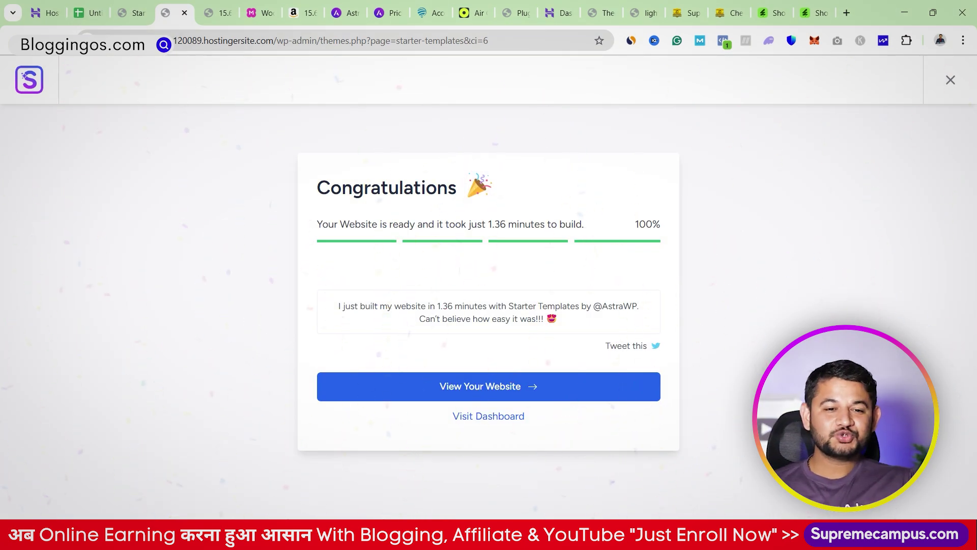
{"action": "left_click", "coordinate": [223, 7]}
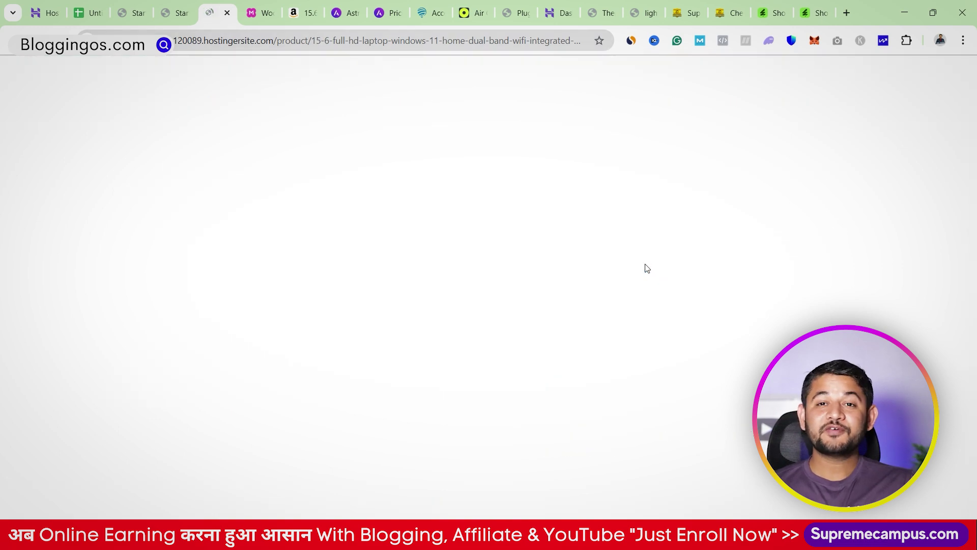
Step: On the laptop product page, choose 16 GB RAM and 1 TB storage
{"action": "scroll", "coordinate": [278, 235], "scroll_direction": "down", "scroll_amount": 4}
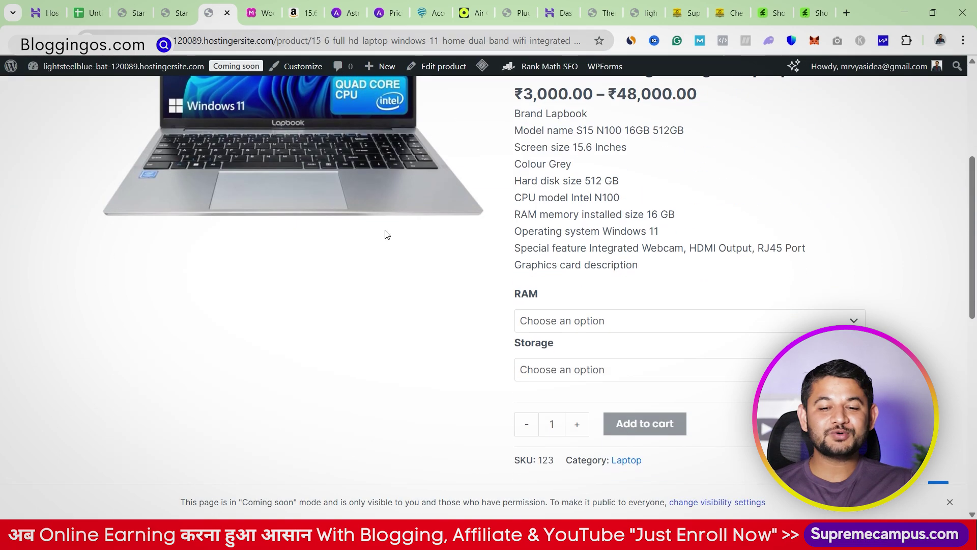
{"action": "scroll", "coordinate": [545, 407], "scroll_direction": "up", "scroll_amount": 4}
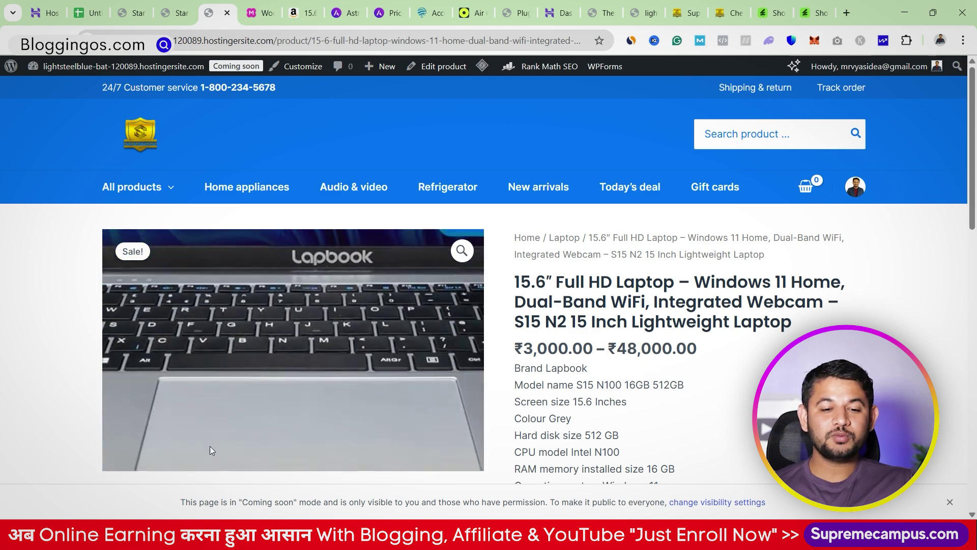
{"action": "scroll", "coordinate": [299, 234], "scroll_direction": "down", "scroll_amount": 1}
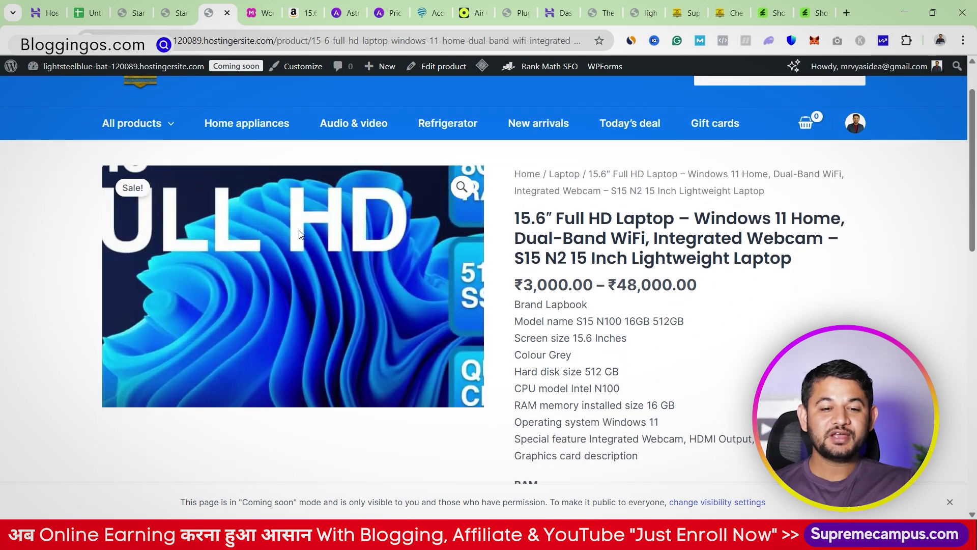
{"action": "scroll", "coordinate": [890, 288], "scroll_direction": "down", "scroll_amount": 4}
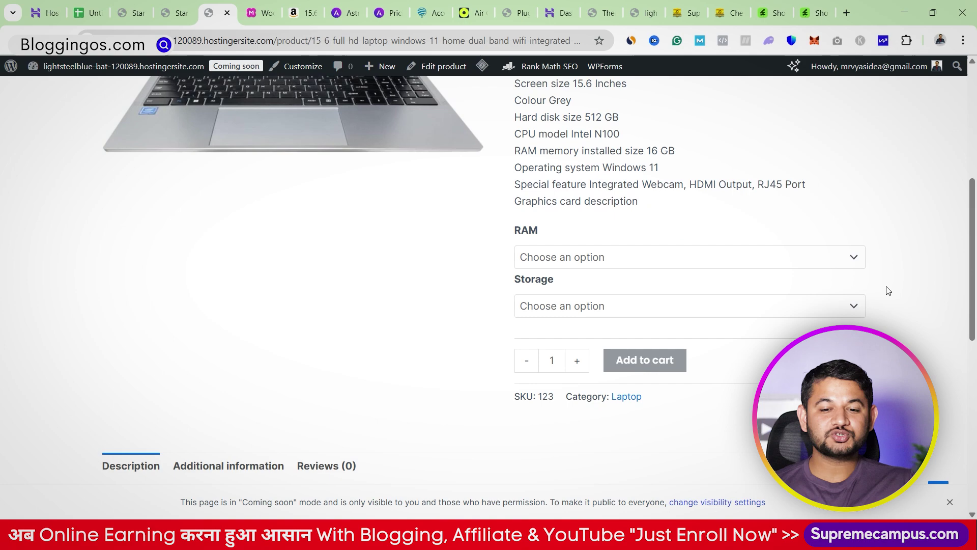
{"action": "left_click", "coordinate": [524, 262]}
{"action": "left_click", "coordinate": [529, 292]}
{"action": "left_click", "coordinate": [532, 307]}
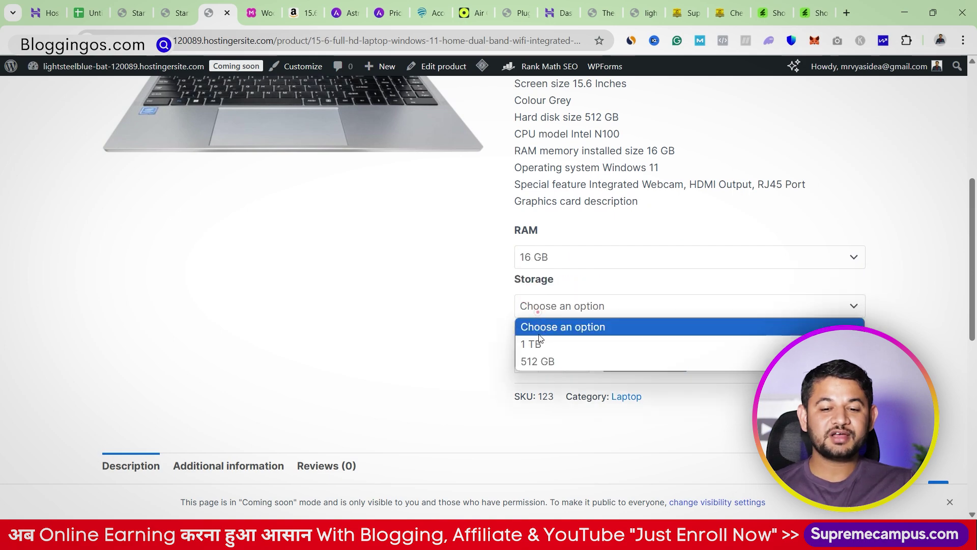
{"action": "left_click", "coordinate": [532, 344]}
Step: Scroll the laptop page and select the '15.6” Full HD Laptop' title text
{"action": "scroll", "coordinate": [645, 393], "scroll_direction": "up", "scroll_amount": 3}
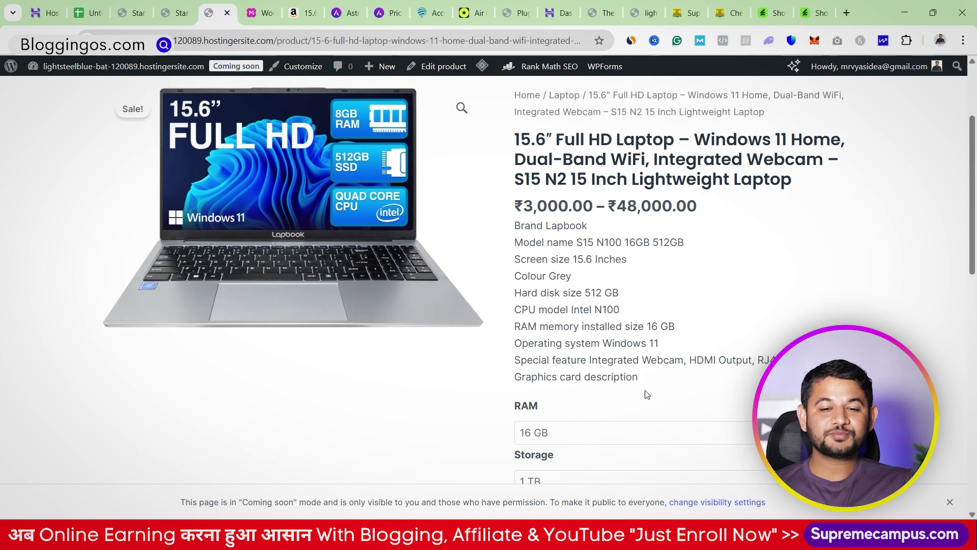
{"action": "scroll", "coordinate": [646, 394], "scroll_direction": "up", "scroll_amount": 3}
{"action": "scroll", "coordinate": [657, 312], "scroll_direction": "down", "scroll_amount": 12}
{"action": "scroll", "coordinate": [658, 313], "scroll_direction": "up", "scroll_amount": 2}
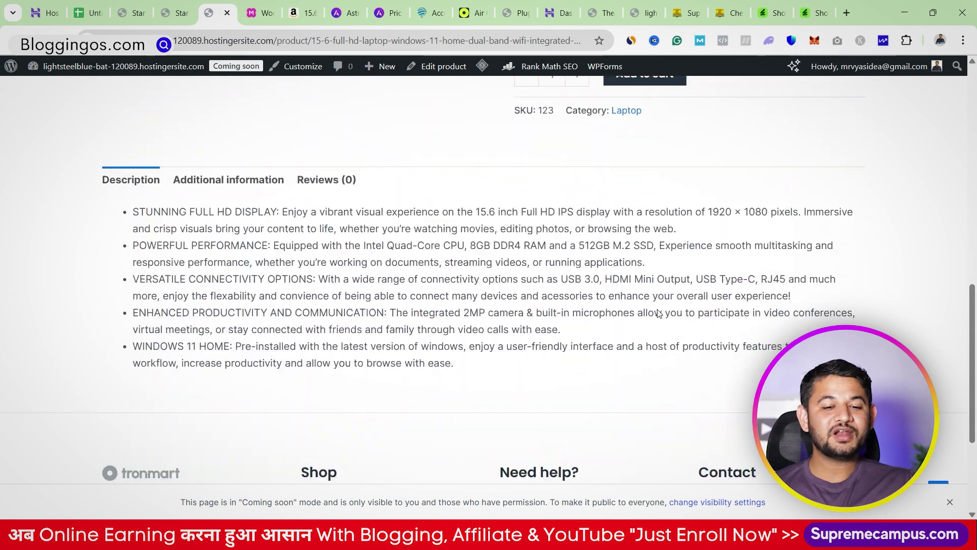
{"action": "scroll", "coordinate": [657, 313], "scroll_direction": "up", "scroll_amount": 10}
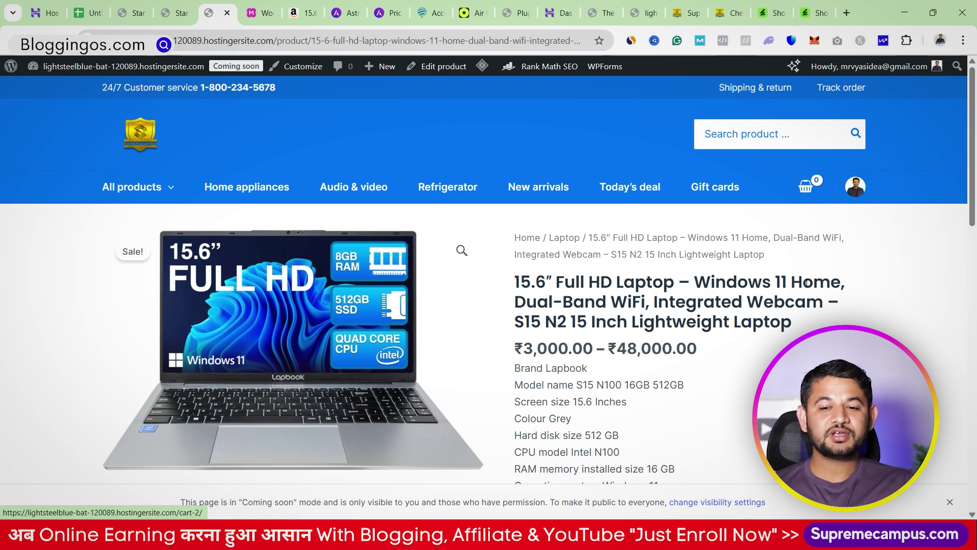
{"action": "left_click", "coordinate": [769, 134]}
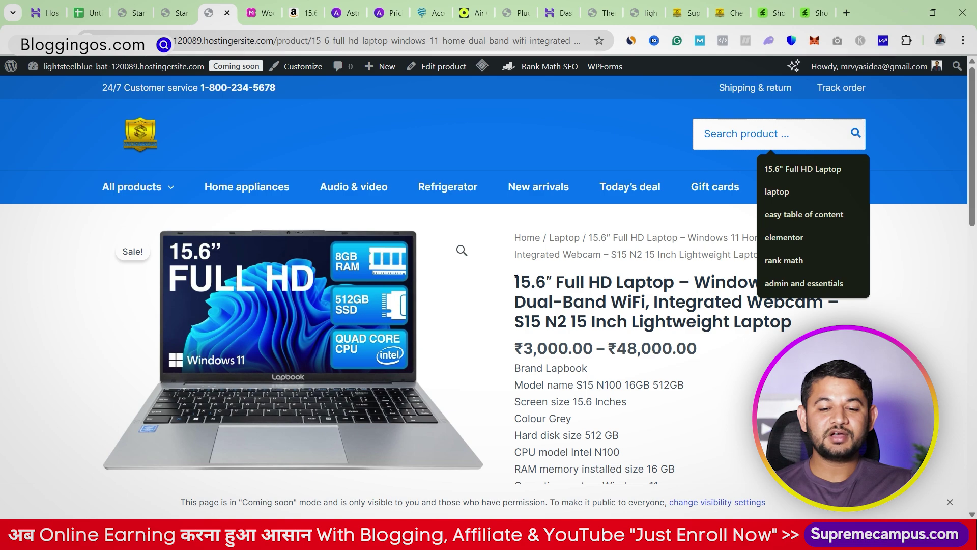
{"action": "left_click_drag", "start_coordinate": [516, 279], "coordinate": [674, 278]}
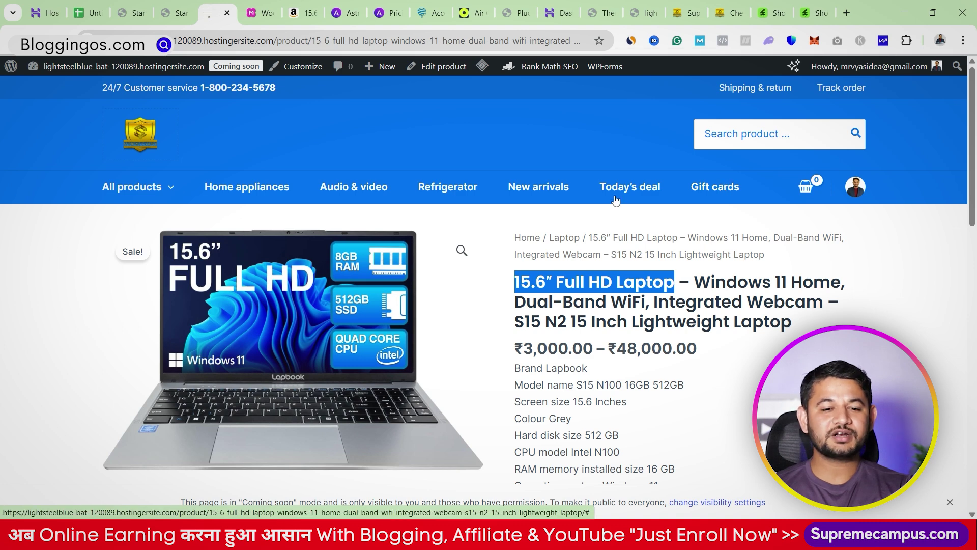
Step: Browse the store homepage categories, then return to the Starter Templates completion screen
{"action": "left_click", "coordinate": [135, 132]}
{"action": "scroll", "coordinate": [310, 248], "scroll_direction": "down", "scroll_amount": 5}
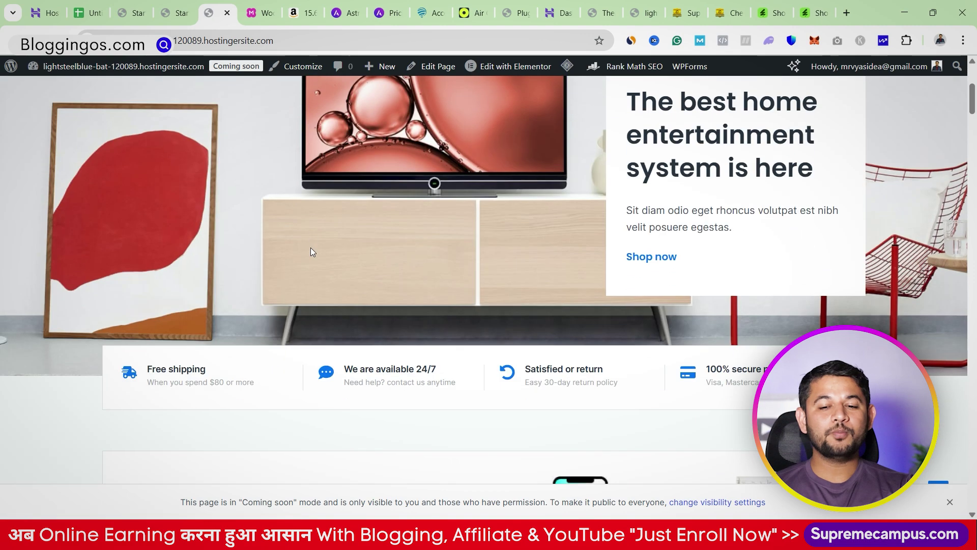
{"action": "scroll", "coordinate": [311, 247], "scroll_direction": "down", "scroll_amount": 20}
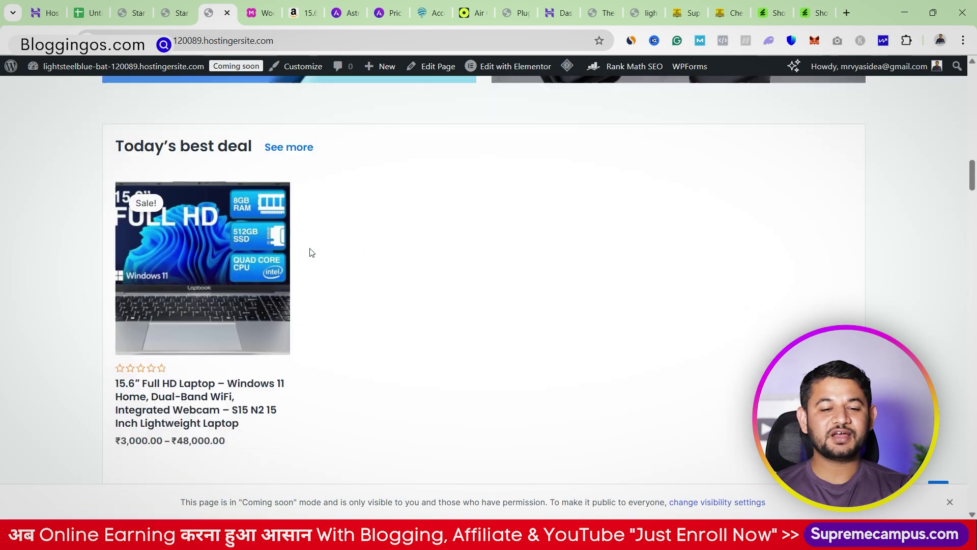
{"action": "scroll", "coordinate": [312, 253], "scroll_direction": "up", "scroll_amount": 8}
{"action": "scroll", "coordinate": [345, 291], "scroll_direction": "down", "scroll_amount": 3}
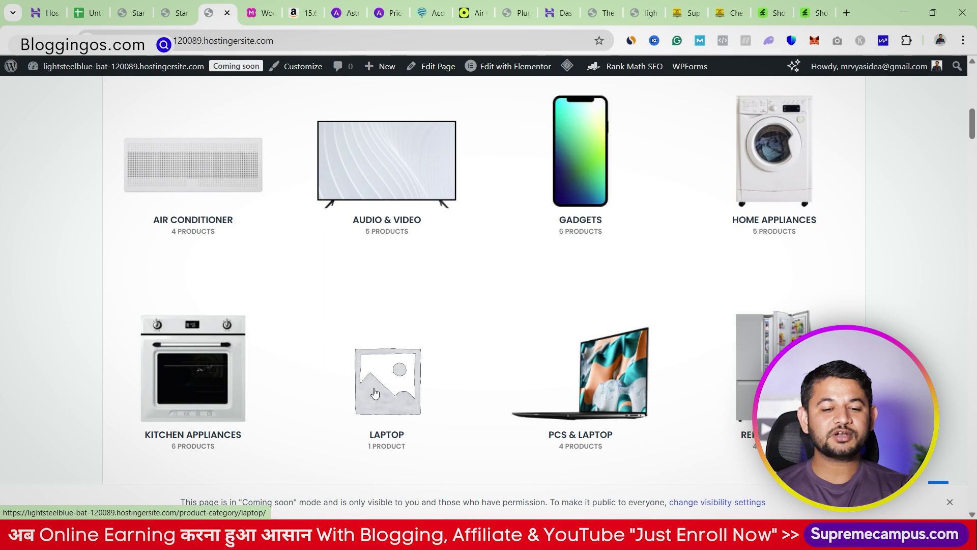
{"action": "scroll", "coordinate": [428, 356], "scroll_direction": "up", "scroll_amount": 8}
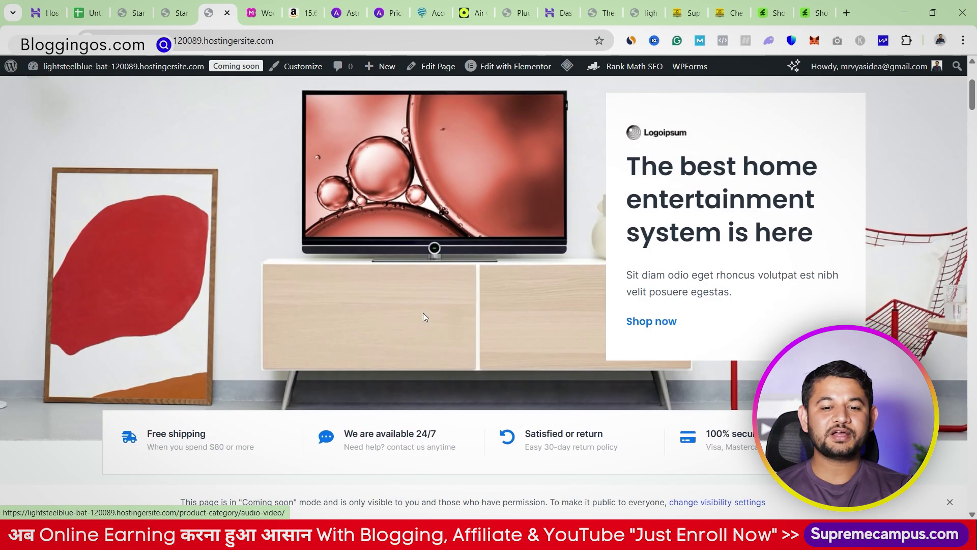
{"action": "scroll", "coordinate": [581, 239], "scroll_direction": "down", "scroll_amount": 12}
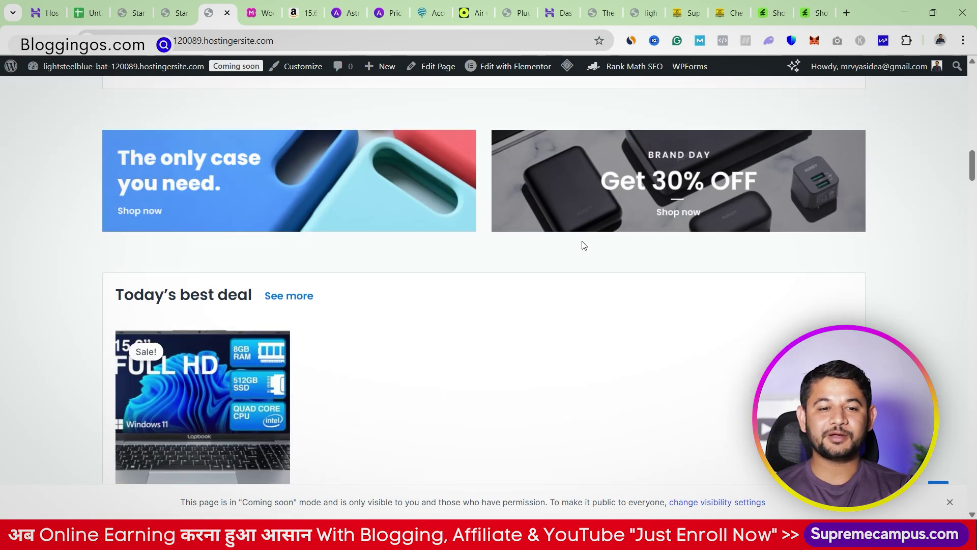
{"action": "left_click", "coordinate": [176, 12]}
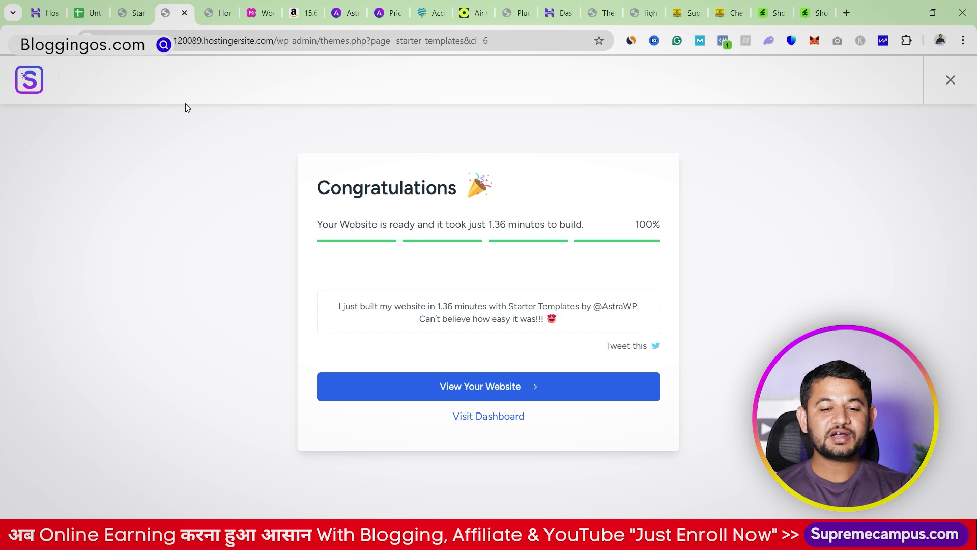
Step: Visit the admin dashboard and open Products > All Products
{"action": "left_click", "coordinate": [463, 418]}
{"action": "left_click", "coordinate": [463, 419]}
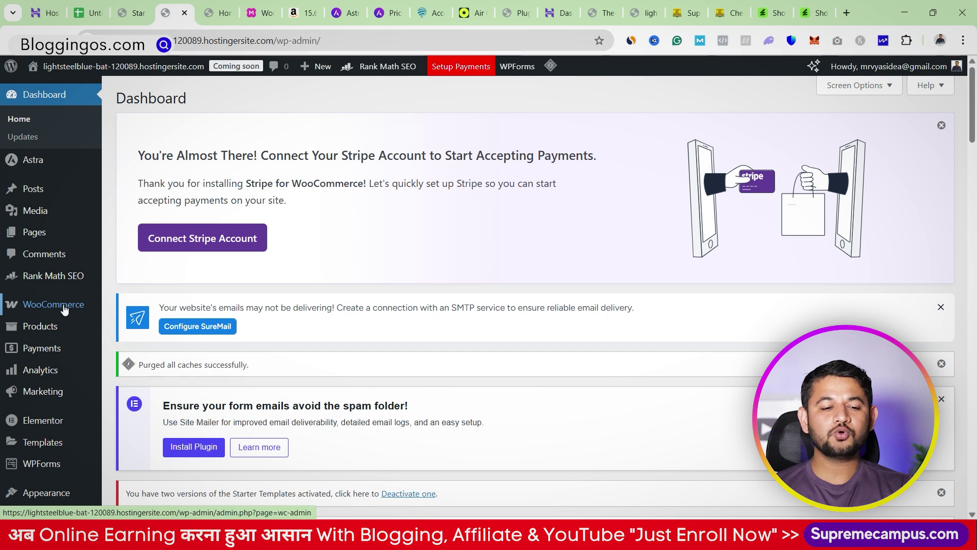
{"action": "mouse_move", "coordinate": [34, 335]}
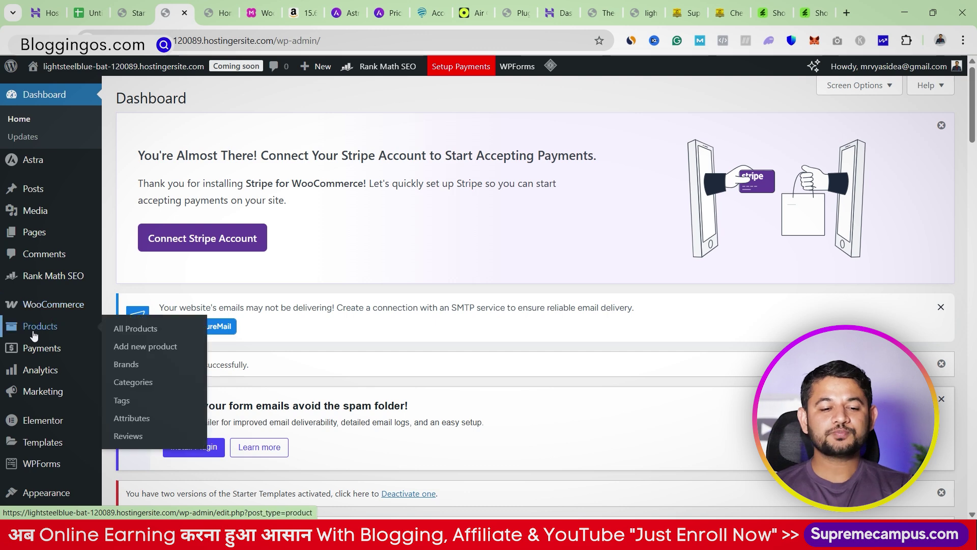
{"action": "left_click", "coordinate": [135, 334]}
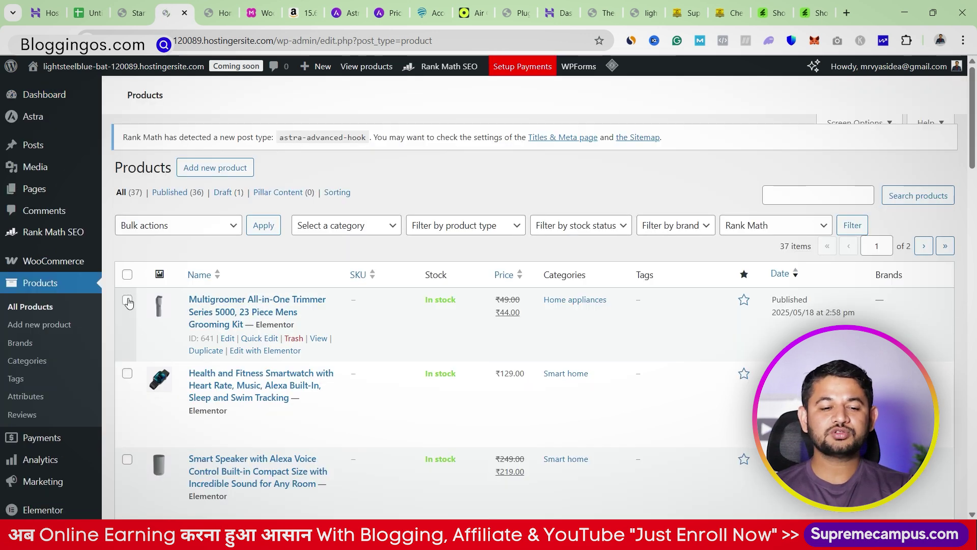
Step: Tick the Multigroomer trimmer, fitness smartwatch and Smart Speaker products and apply a bulk action
{"action": "left_click", "coordinate": [127, 300]}
{"action": "left_click", "coordinate": [127, 376]}
{"action": "scroll", "coordinate": [129, 382], "scroll_direction": "down", "scroll_amount": 2}
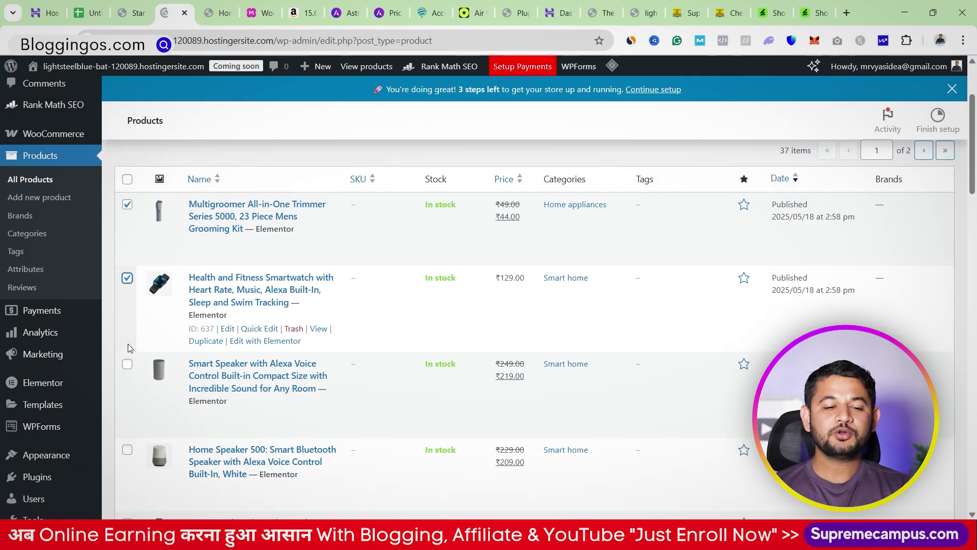
{"action": "scroll", "coordinate": [125, 369], "scroll_direction": "up", "scroll_amount": 2}
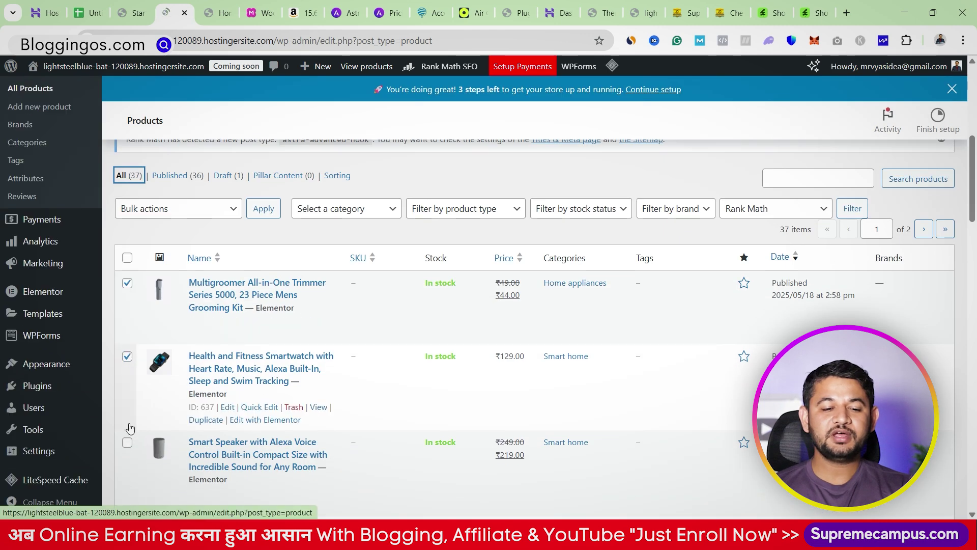
{"action": "left_click", "coordinate": [127, 444]}
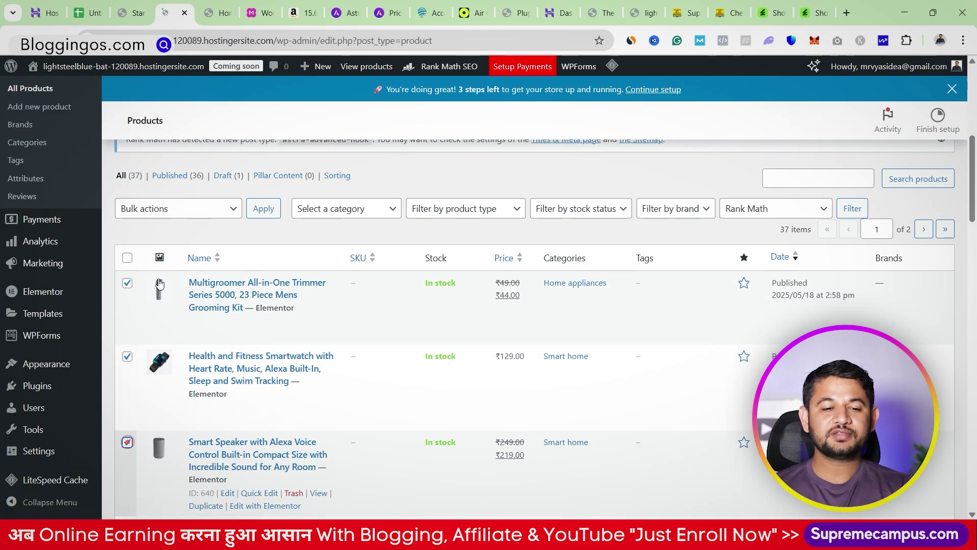
{"action": "left_click", "coordinate": [174, 209]}
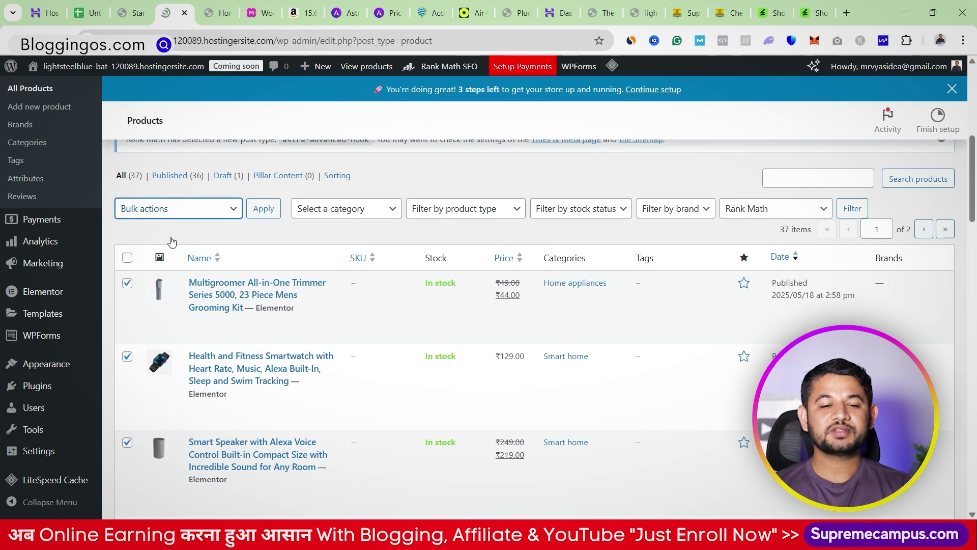
{"action": "left_click", "coordinate": [249, 209]}
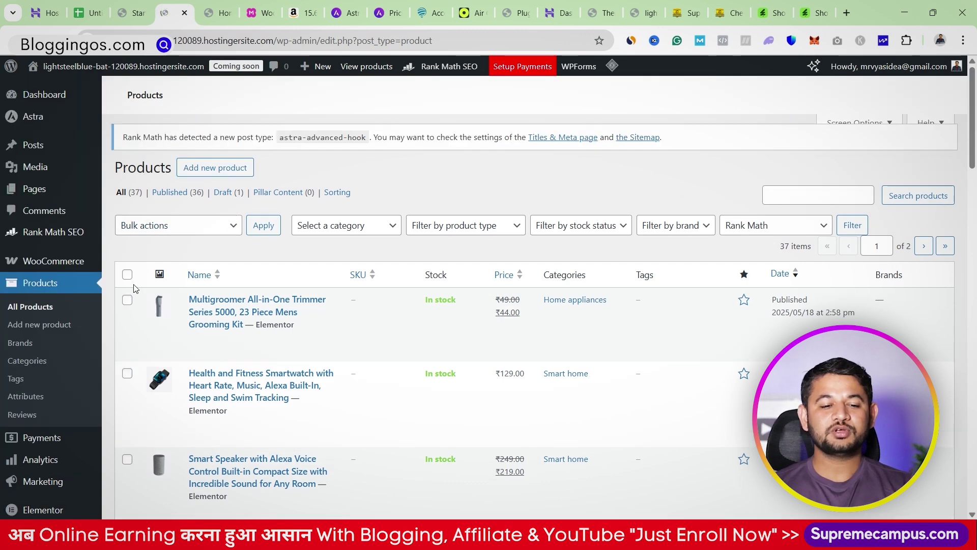
Step: Reselect the three demo products and trash them with Bulk actions > Move to Trash
{"action": "left_click", "coordinate": [128, 300]}
{"action": "left_click", "coordinate": [127, 373]}
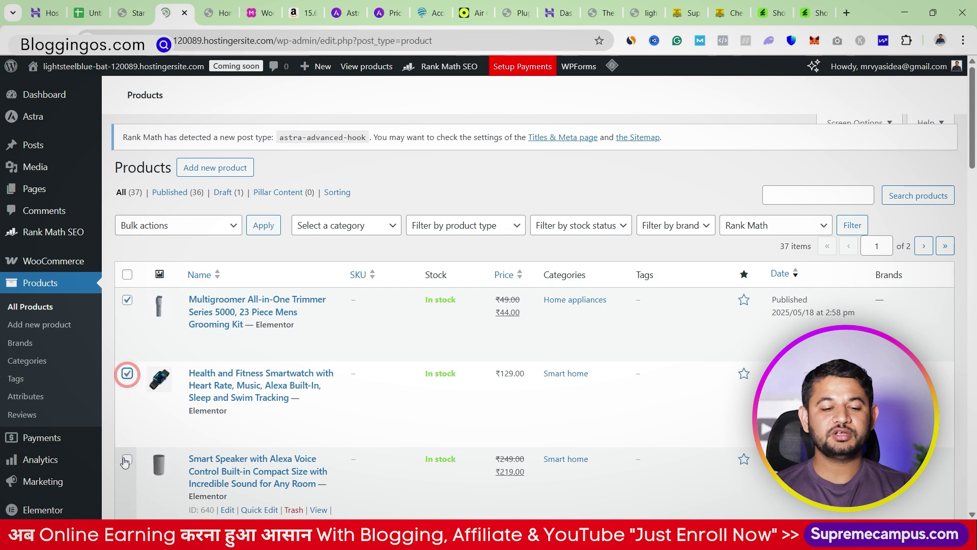
{"action": "left_click", "coordinate": [127, 460]}
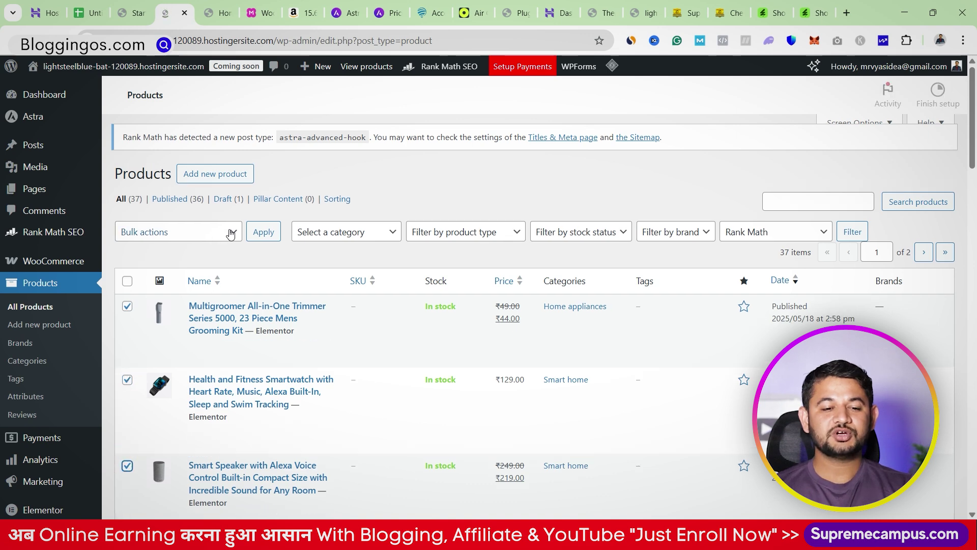
{"action": "left_click", "coordinate": [230, 232]}
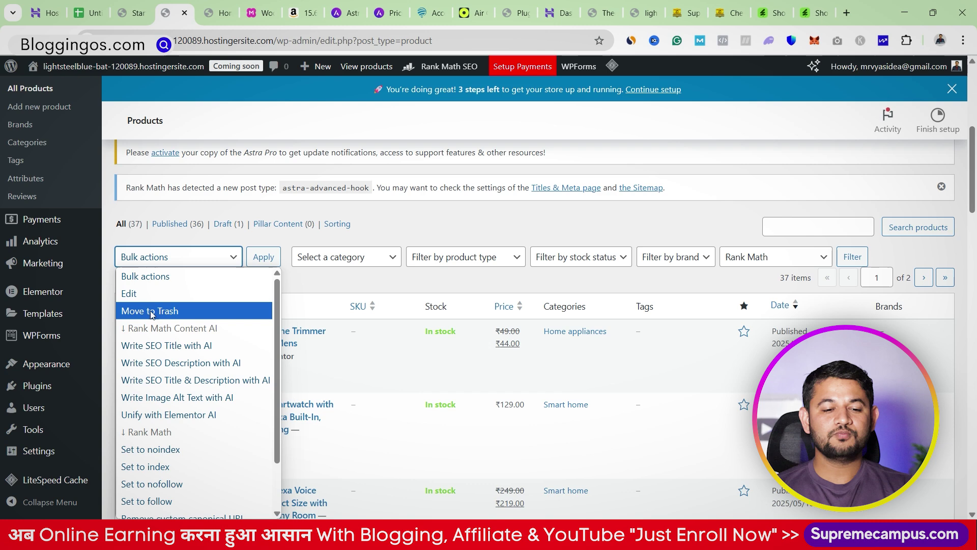
{"action": "left_click", "coordinate": [151, 311]}
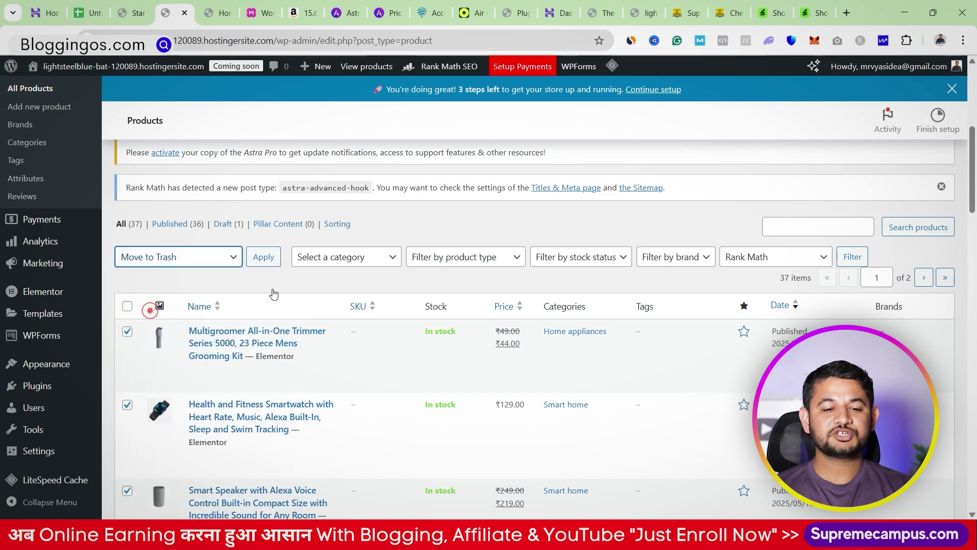
{"action": "left_click", "coordinate": [263, 256]}
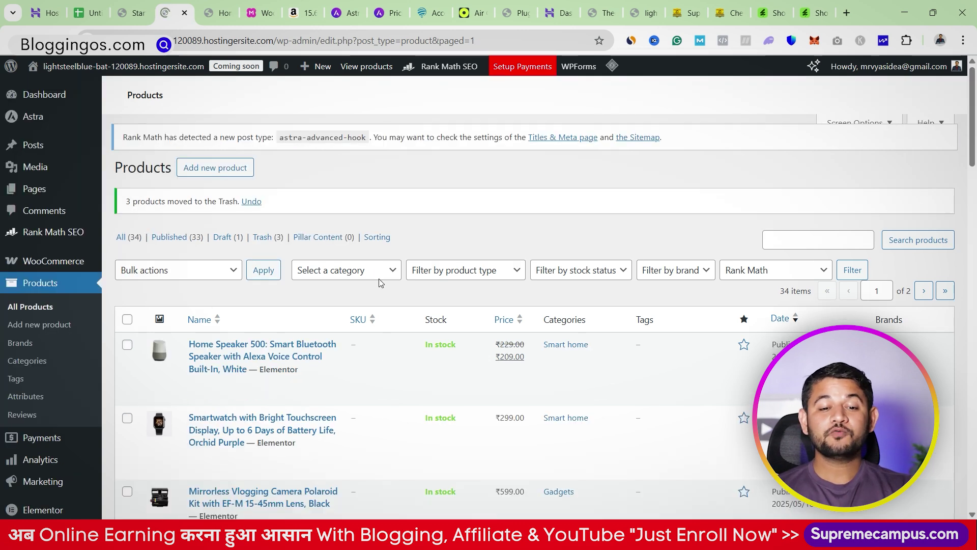
Step: Filter the products list to the Laptop category and confirm both laptops show PCs & laptop
{"action": "left_click", "coordinate": [382, 269]}
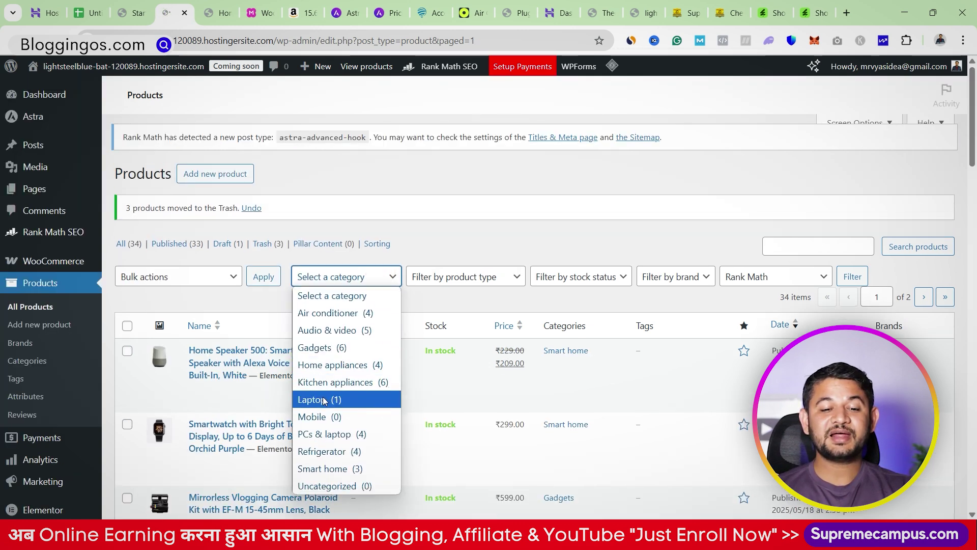
{"action": "scroll", "coordinate": [340, 342], "scroll_direction": "down", "scroll_amount": 8}
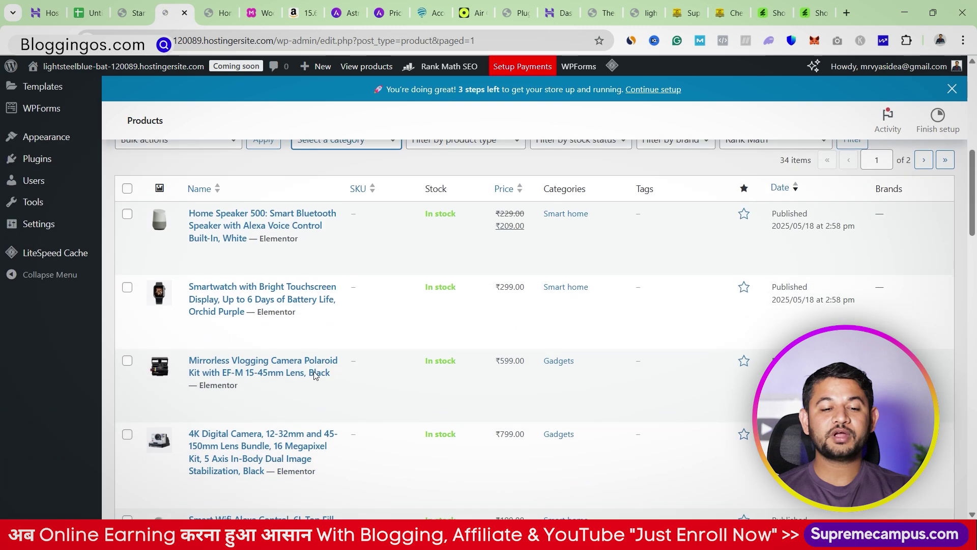
{"action": "left_click", "coordinate": [346, 173]}
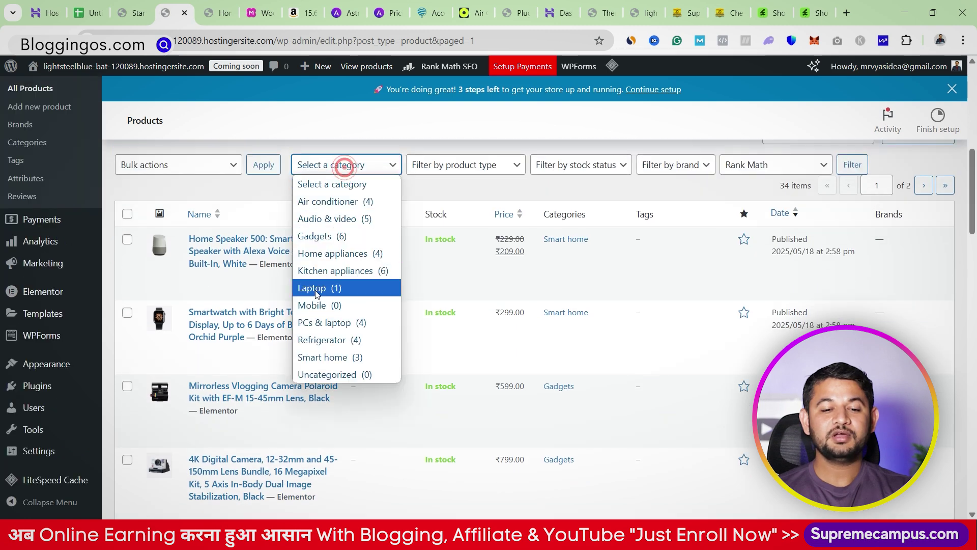
{"action": "left_click", "coordinate": [316, 287]}
{"action": "left_click", "coordinate": [846, 167]}
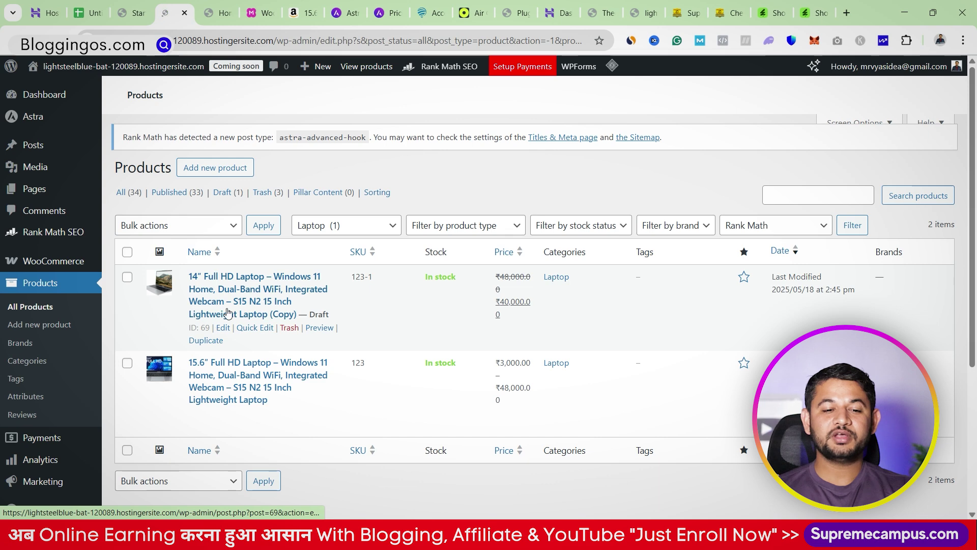
{"action": "scroll", "coordinate": [298, 378], "scroll_direction": "down", "scroll_amount": 6}
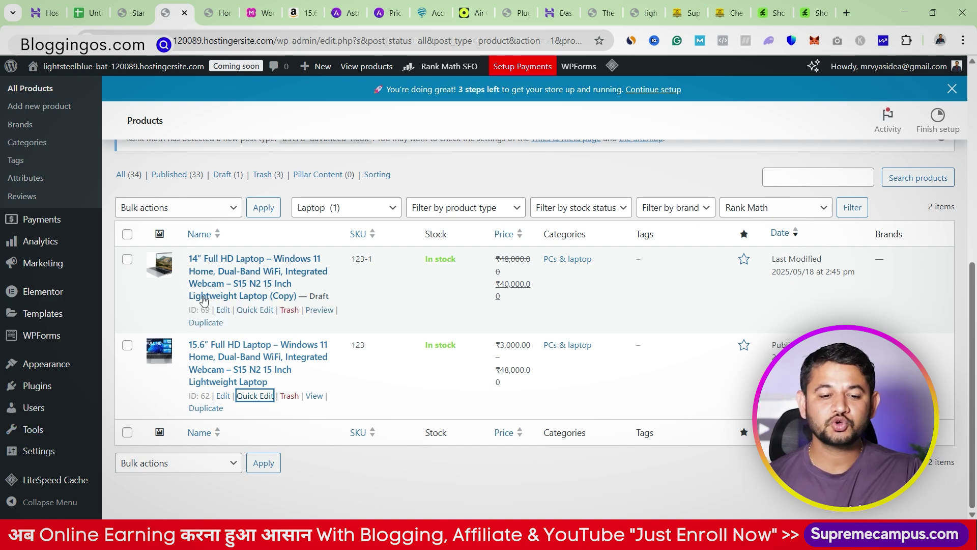
{"action": "scroll", "coordinate": [294, 379], "scroll_direction": "up", "scroll_amount": 6}
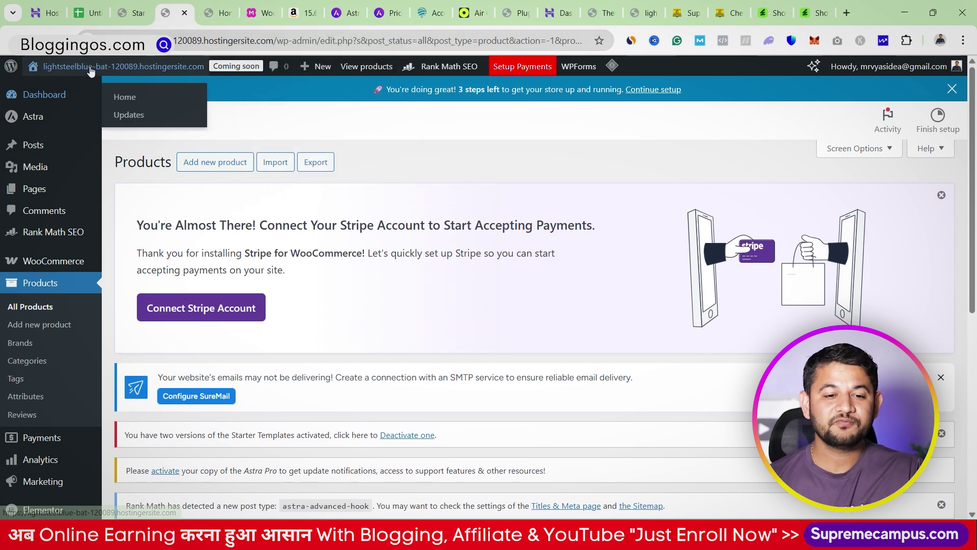
Step: Browse the live store's PCs & laptop category grid, then return to the admin Products tab
{"action": "key", "text": "ctrl+Tab"}
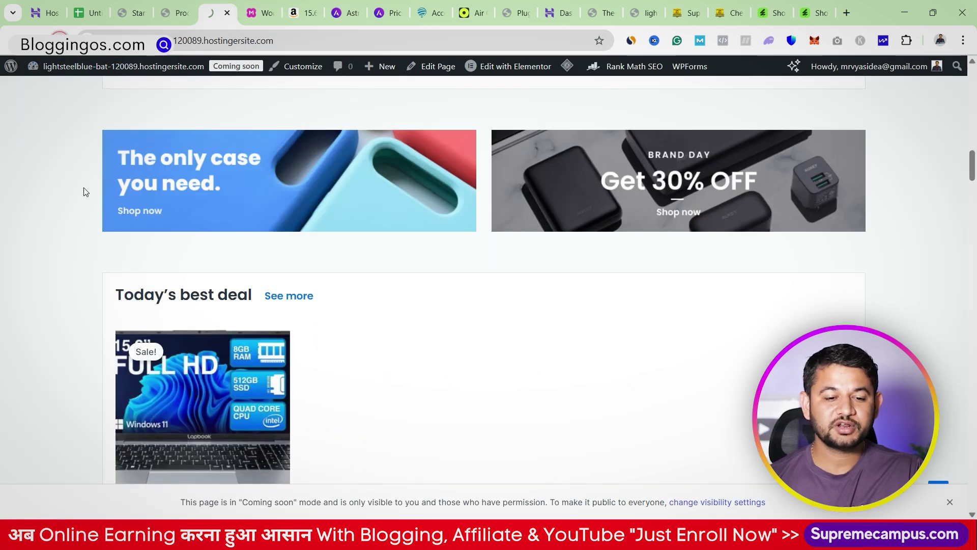
{"action": "scroll", "coordinate": [86, 191], "scroll_direction": "up", "scroll_amount": 15}
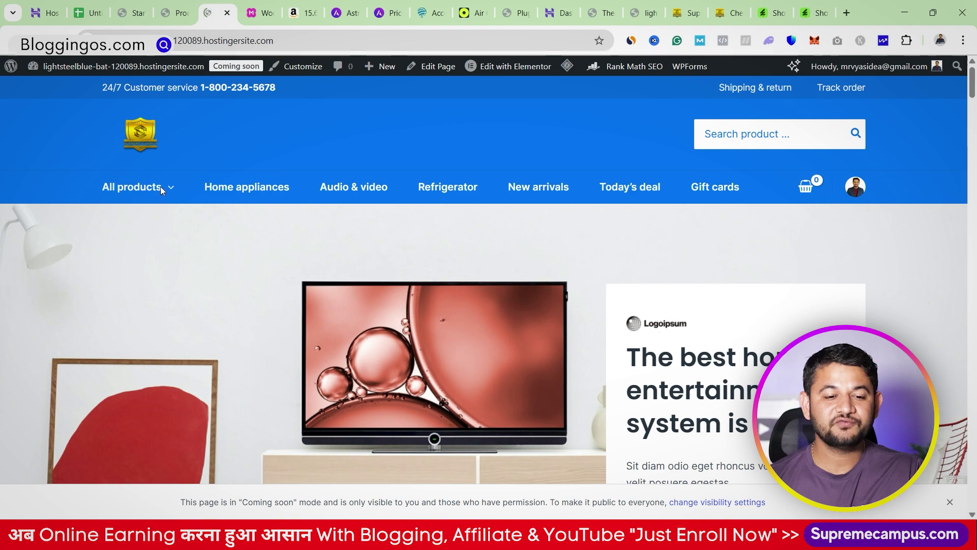
{"action": "mouse_move", "coordinate": [163, 188]}
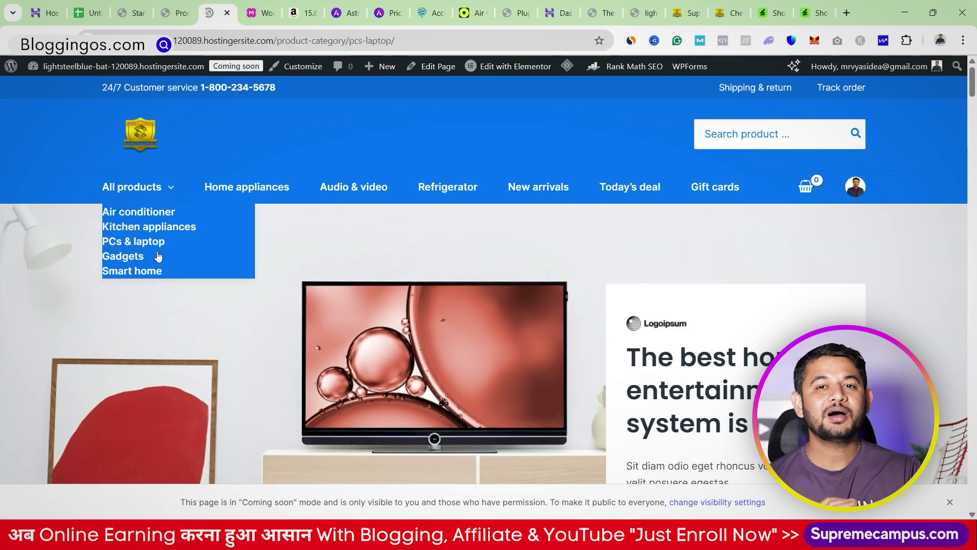
{"action": "scroll", "coordinate": [450, 283], "scroll_direction": "down", "scroll_amount": 5}
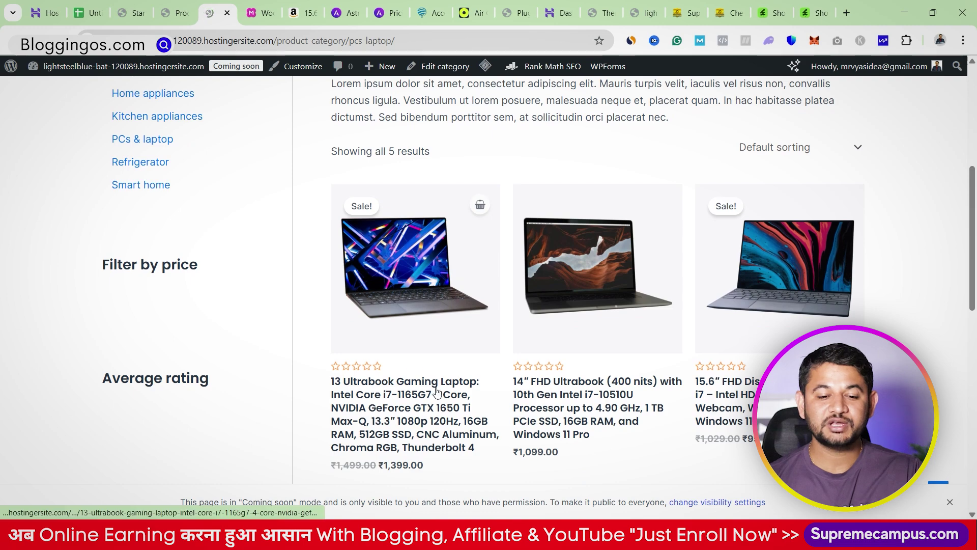
{"action": "scroll", "coordinate": [400, 383], "scroll_direction": "down", "scroll_amount": 2}
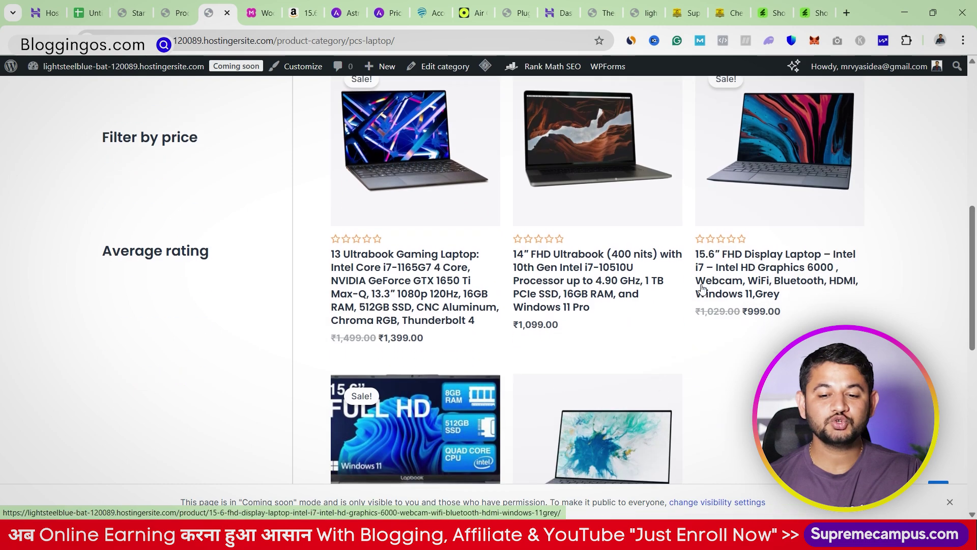
{"action": "scroll", "coordinate": [550, 331], "scroll_direction": "down", "scroll_amount": 2}
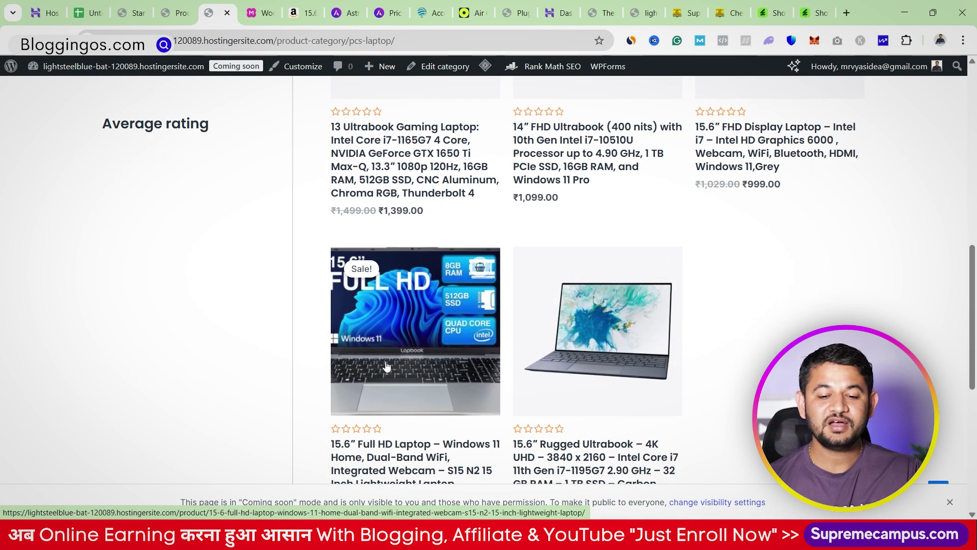
{"action": "scroll", "coordinate": [394, 368], "scroll_direction": "down", "scroll_amount": 2}
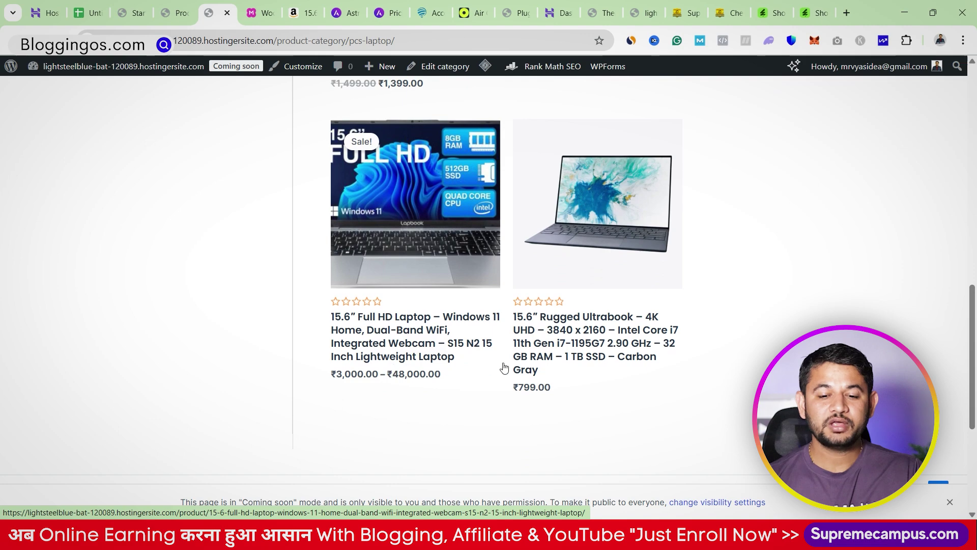
{"action": "scroll", "coordinate": [577, 283], "scroll_direction": "up", "scroll_amount": 4}
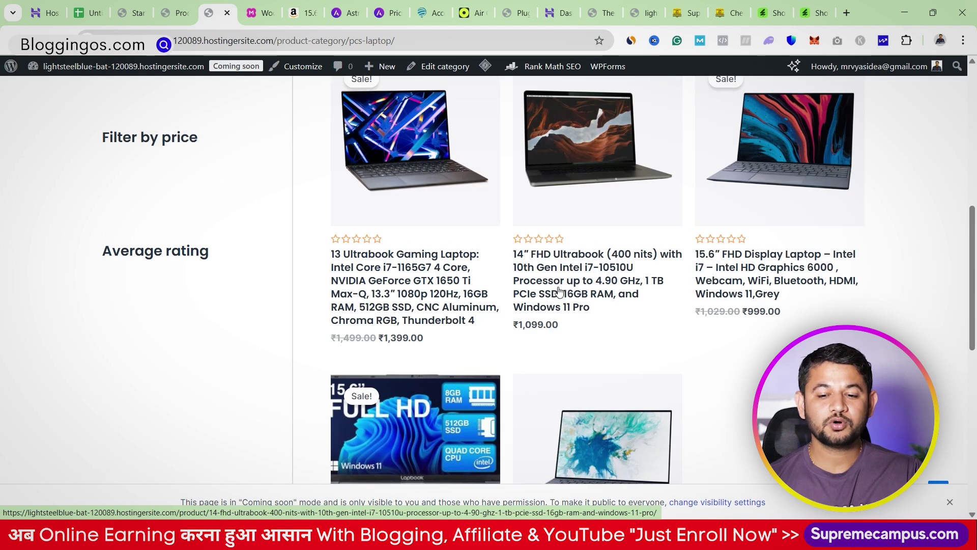
{"action": "scroll", "coordinate": [396, 397], "scroll_direction": "down", "scroll_amount": 3}
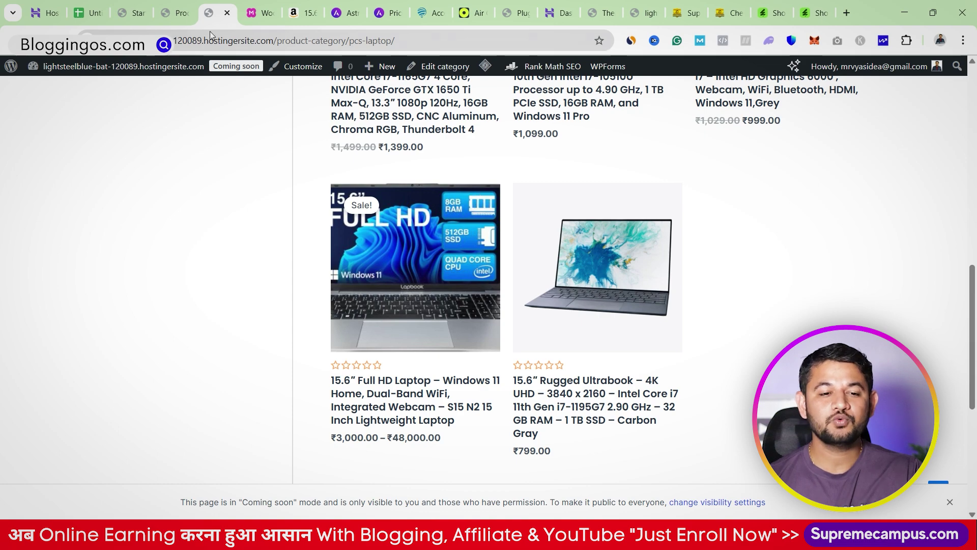
{"action": "left_click", "coordinate": [168, 13]}
{"action": "scroll", "coordinate": [305, 372], "scroll_direction": "down", "scroll_amount": 6}
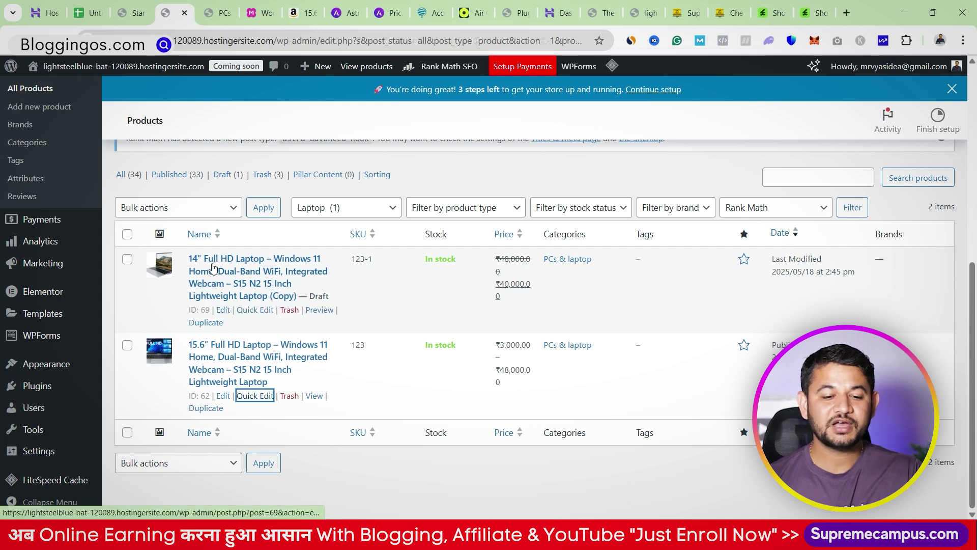
Step: Open product ID 69, the 14" Full HD Laptop draft, for editing, then revisit PCs & laptop
{"action": "left_click", "coordinate": [222, 310]}
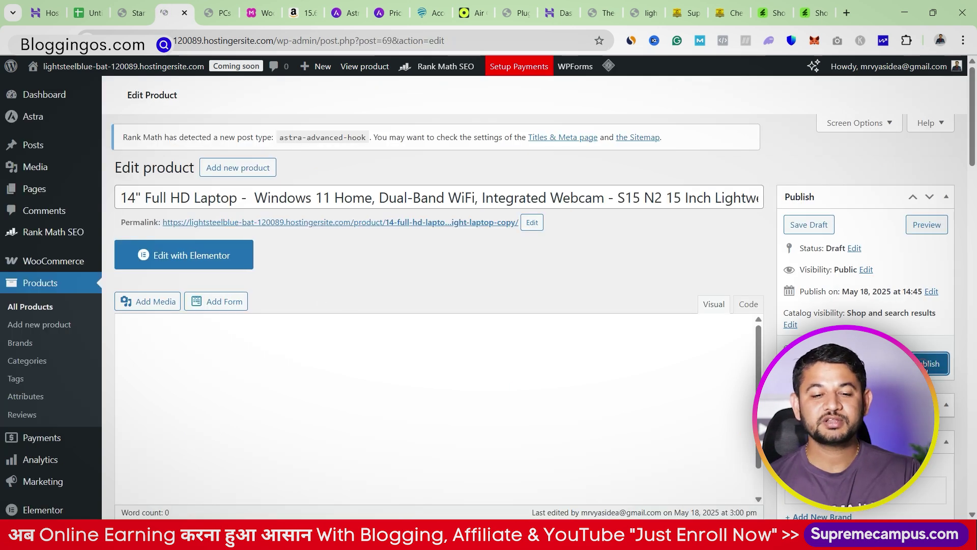
{"action": "left_click", "coordinate": [216, 13]}
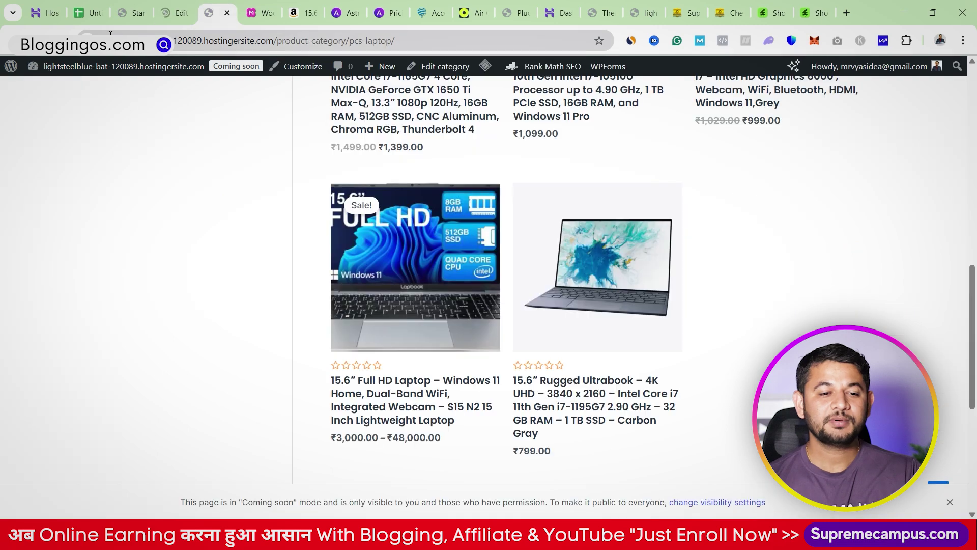
Step: Scroll through the six PCs & laptop results, including the 14" Full HD Laptop, then go home
{"action": "scroll", "coordinate": [303, 235], "scroll_direction": "up", "scroll_amount": 2}
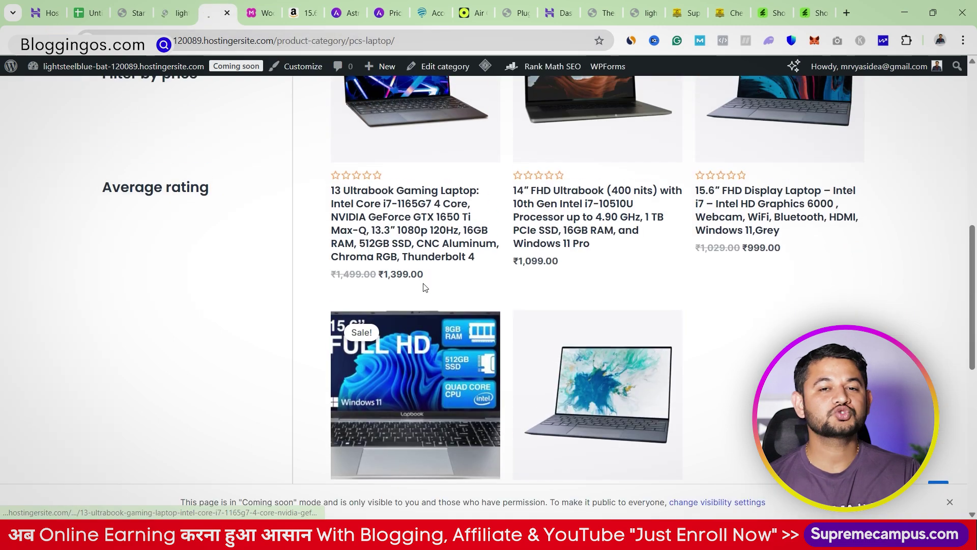
{"action": "scroll", "coordinate": [458, 310], "scroll_direction": "down", "scroll_amount": 10}
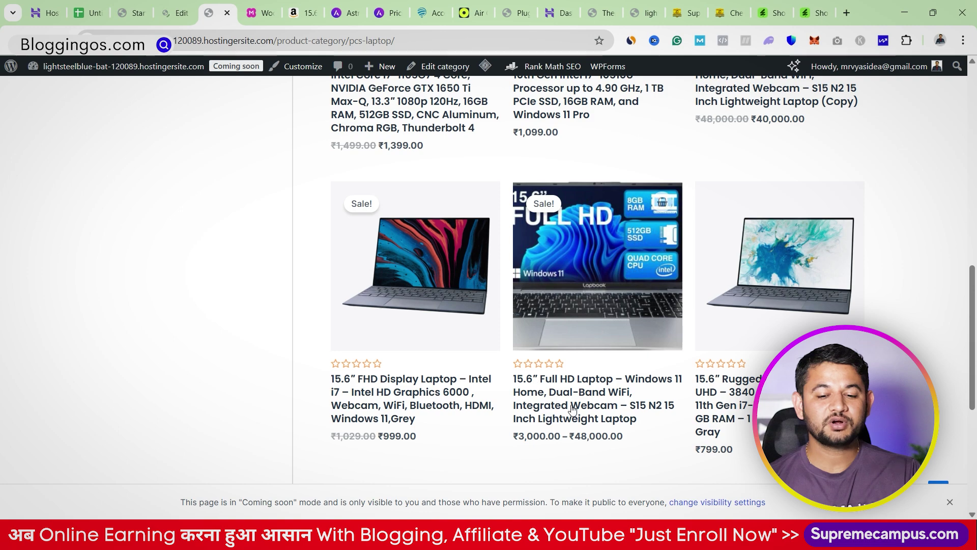
{"action": "scroll", "coordinate": [615, 439], "scroll_direction": "up", "scroll_amount": 1}
{"action": "scroll", "coordinate": [560, 397], "scroll_direction": "up", "scroll_amount": 3}
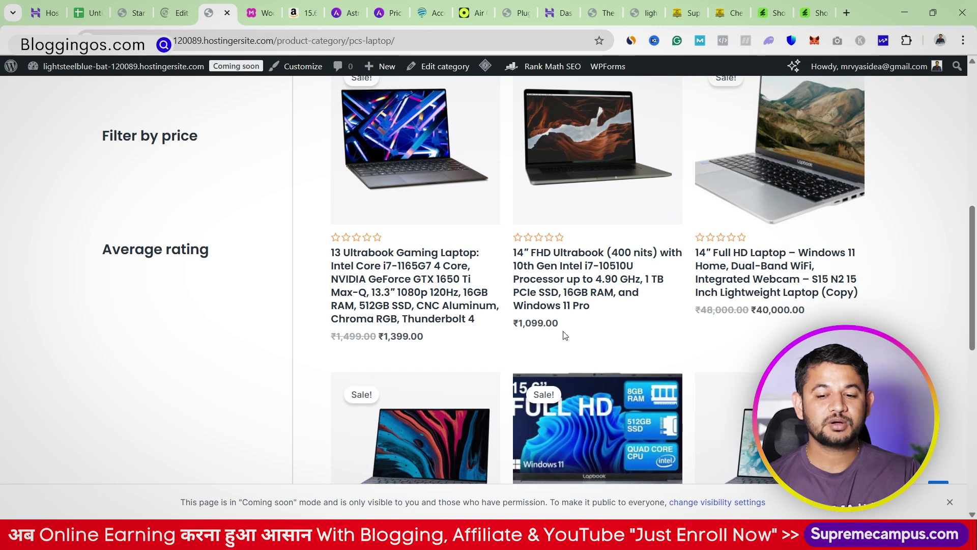
{"action": "scroll", "coordinate": [761, 277], "scroll_direction": "up", "scroll_amount": 2}
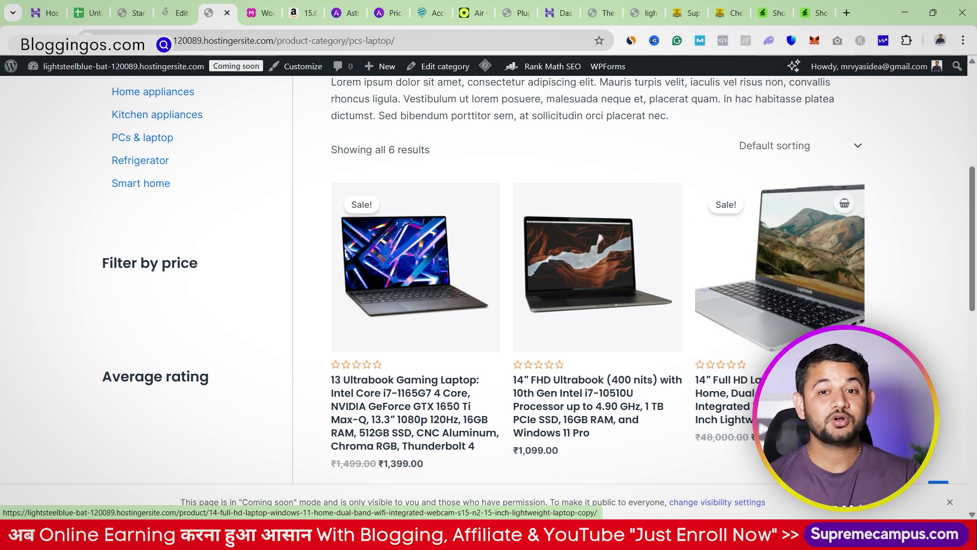
{"action": "scroll", "coordinate": [762, 277], "scroll_direction": "up", "scroll_amount": 3}
{"action": "scroll", "coordinate": [762, 277], "scroll_direction": "down", "scroll_amount": 4}
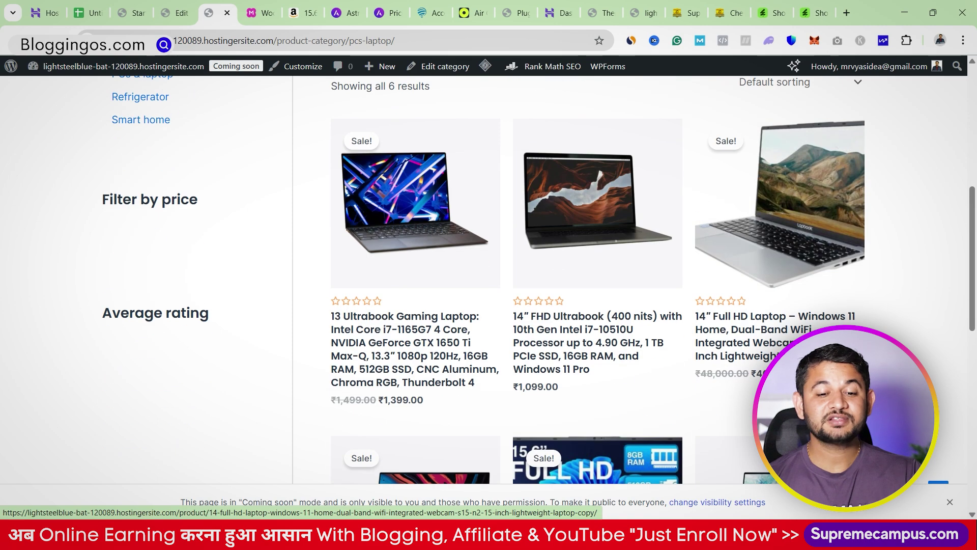
{"action": "scroll", "coordinate": [761, 278], "scroll_direction": "down", "scroll_amount": 7}
{"action": "left_click_drag", "start_coordinate": [329, 252], "coordinate": [451, 255]}
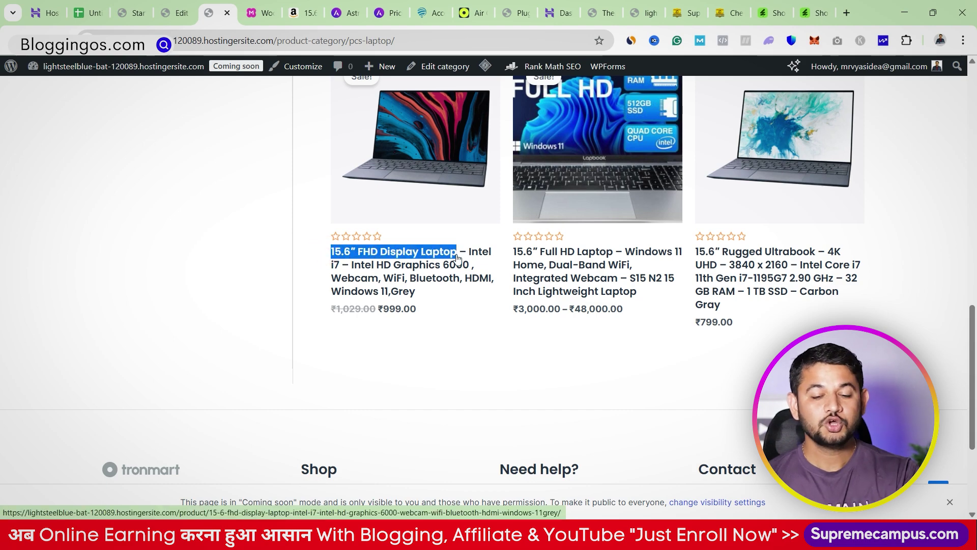
{"action": "scroll", "coordinate": [291, 195], "scroll_direction": "up", "scroll_amount": 15}
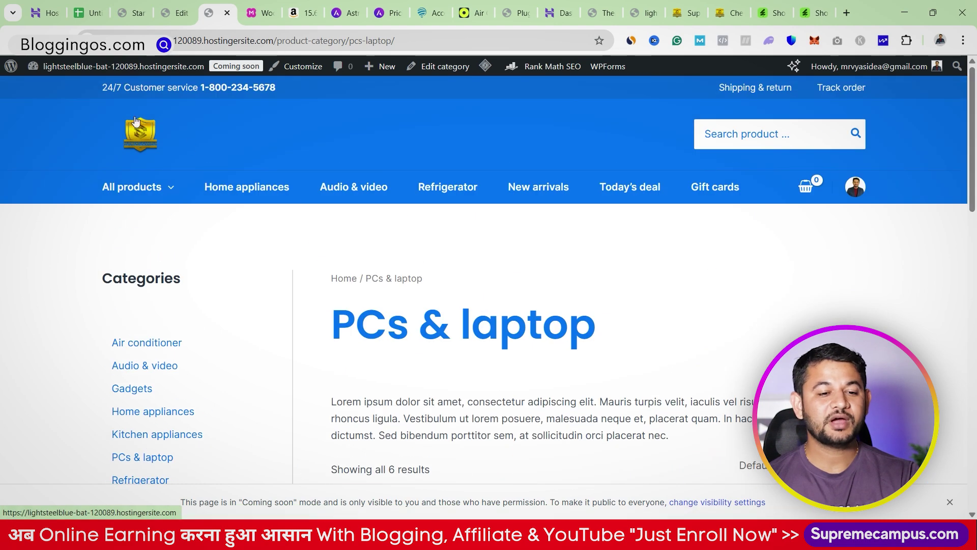
{"action": "left_click", "coordinate": [139, 126]}
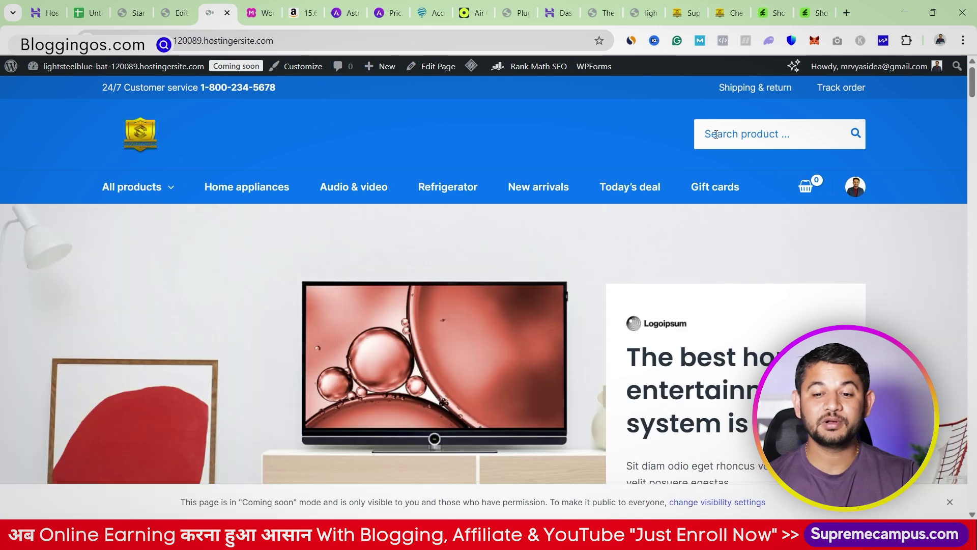
Step: Search the store for '15.6" Full HD Laptop' via its suggestion and scroll the results
{"action": "left_click", "coordinate": [715, 133]}
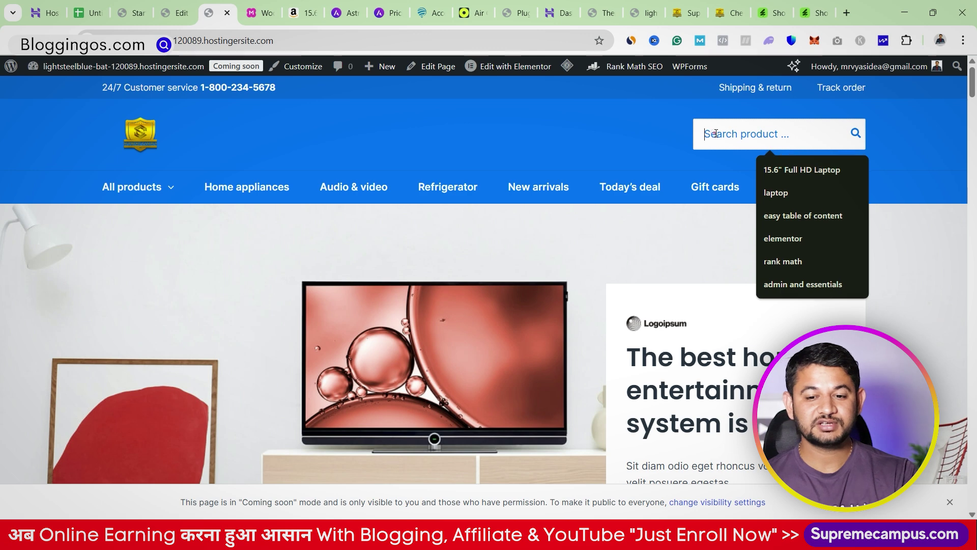
{"action": "left_click", "coordinate": [809, 169]}
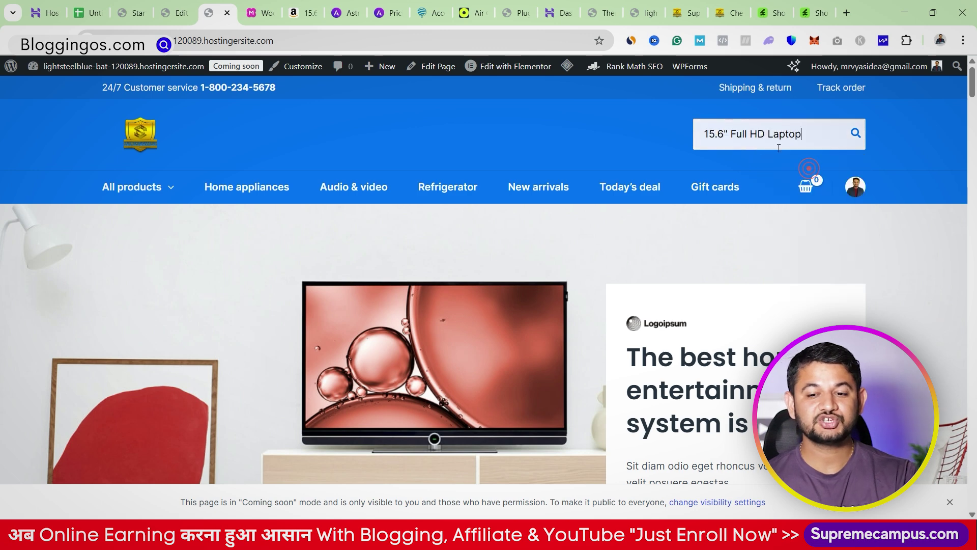
{"action": "left_click", "coordinate": [857, 133]}
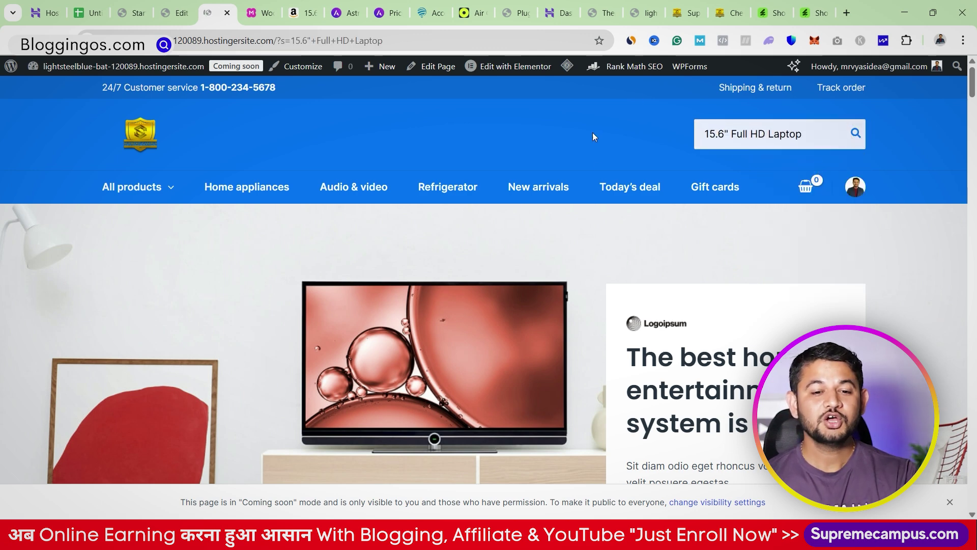
{"action": "scroll", "coordinate": [555, 315], "scroll_direction": "down", "scroll_amount": 5}
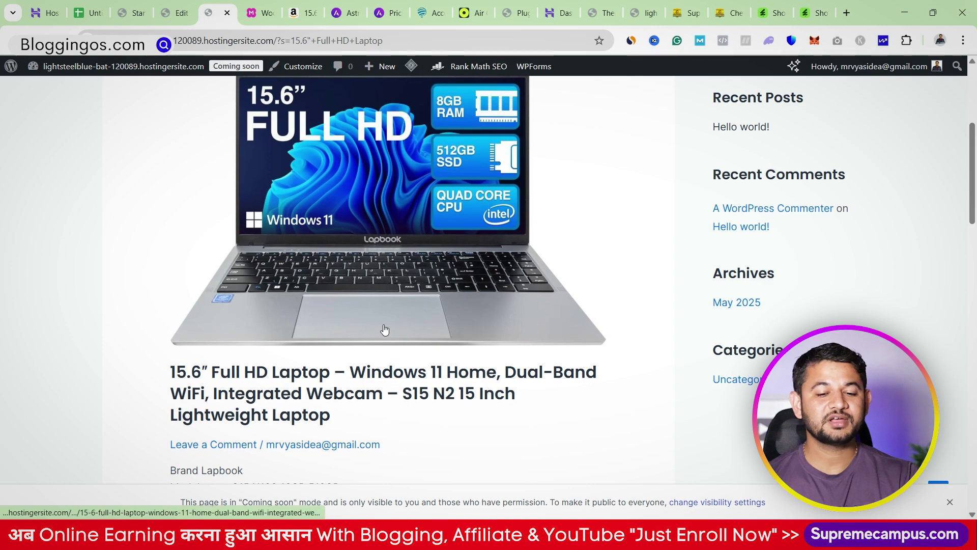
{"action": "scroll", "coordinate": [395, 332], "scroll_direction": "down", "scroll_amount": 7}
{"action": "scroll", "coordinate": [407, 335], "scroll_direction": "up", "scroll_amount": 6}
{"action": "scroll", "coordinate": [407, 335], "scroll_direction": "up", "scroll_amount": 5}
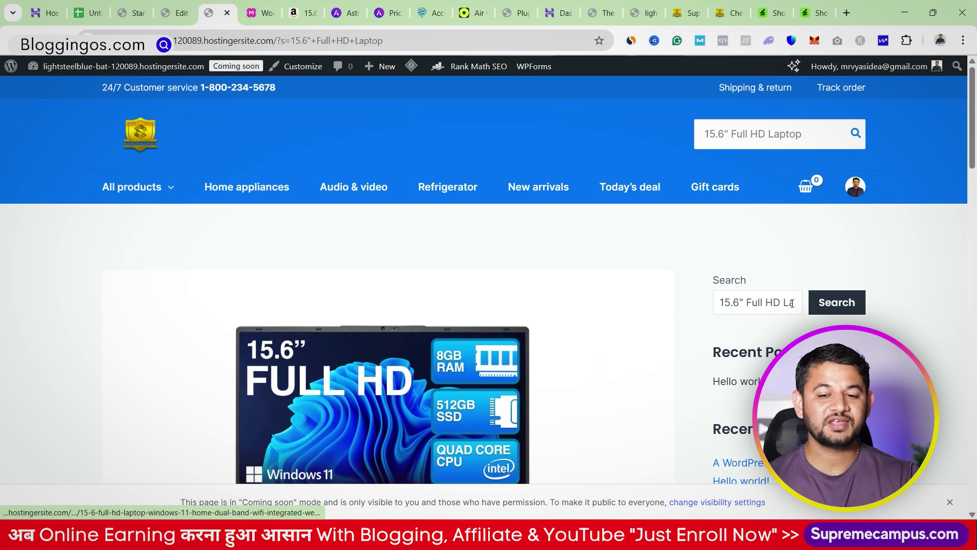
{"action": "scroll", "coordinate": [713, 290], "scroll_direction": "down", "scroll_amount": 18}
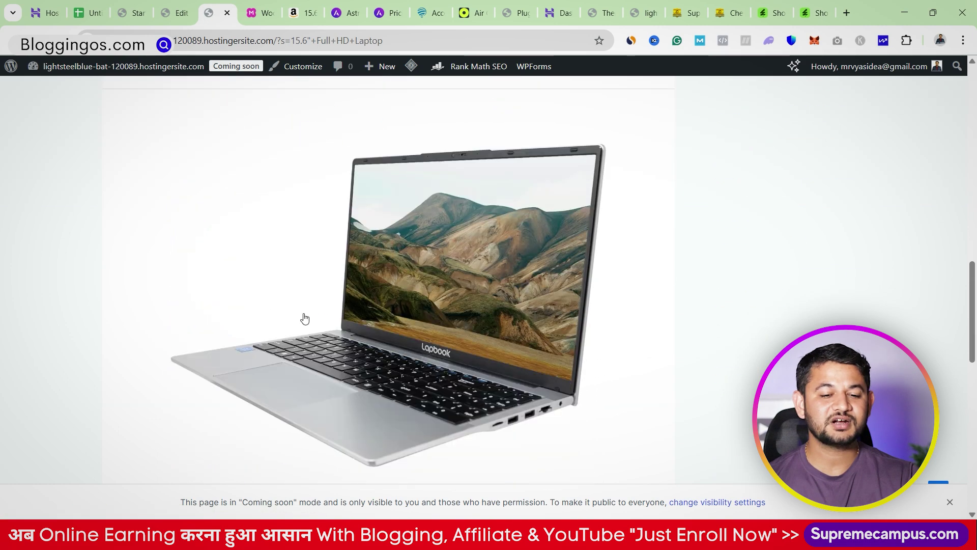